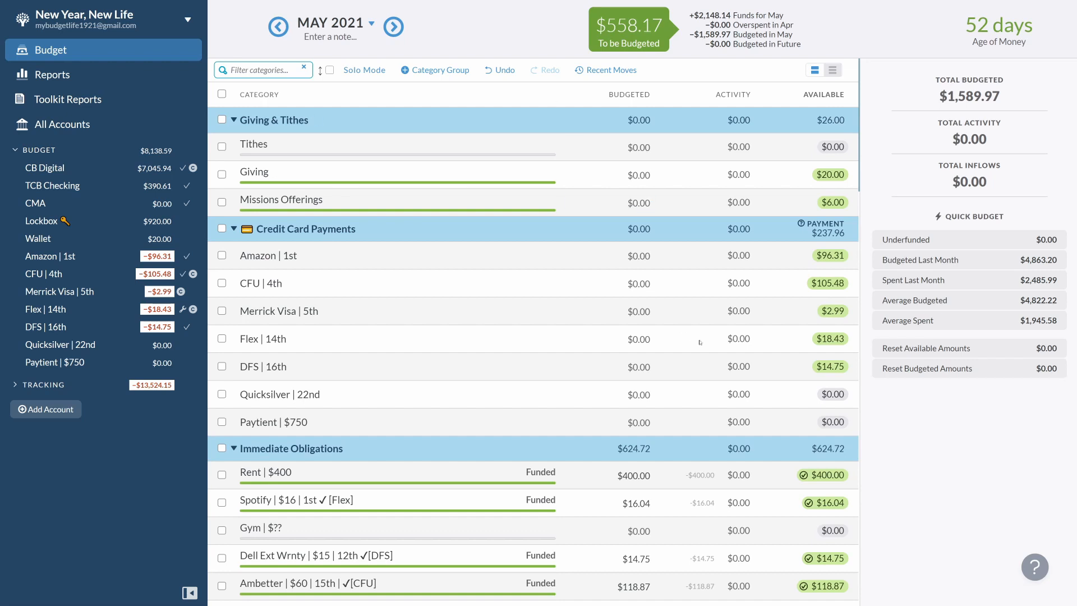
- Review the May 2021 budget categories from Giving & Tithes through Just for Fun, checking budgeted and available amounts
scroll(567, 297, down, 4)
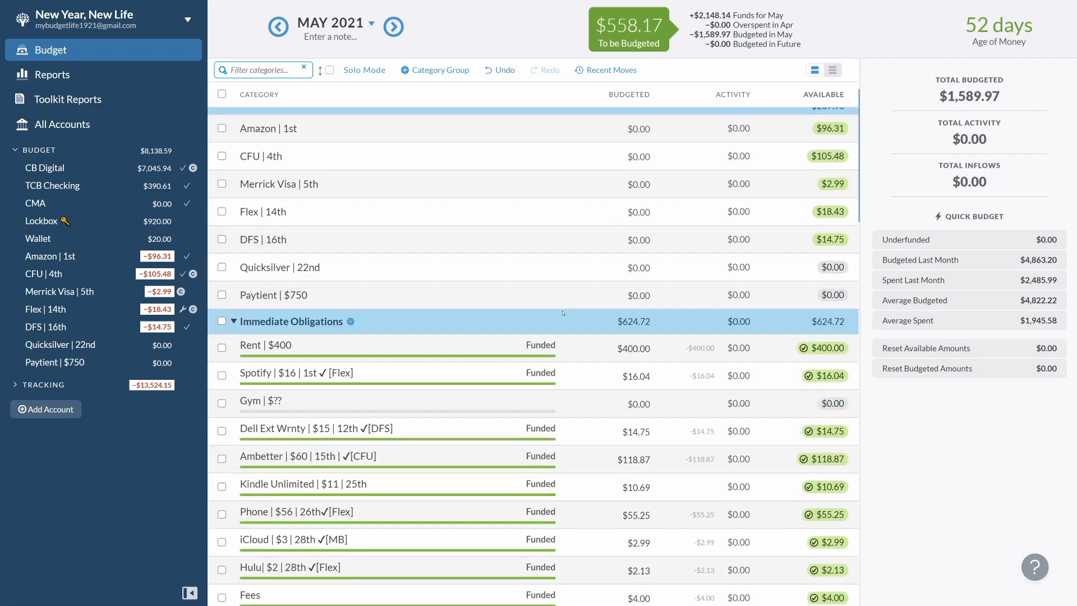
scroll(563, 312, down, 1)
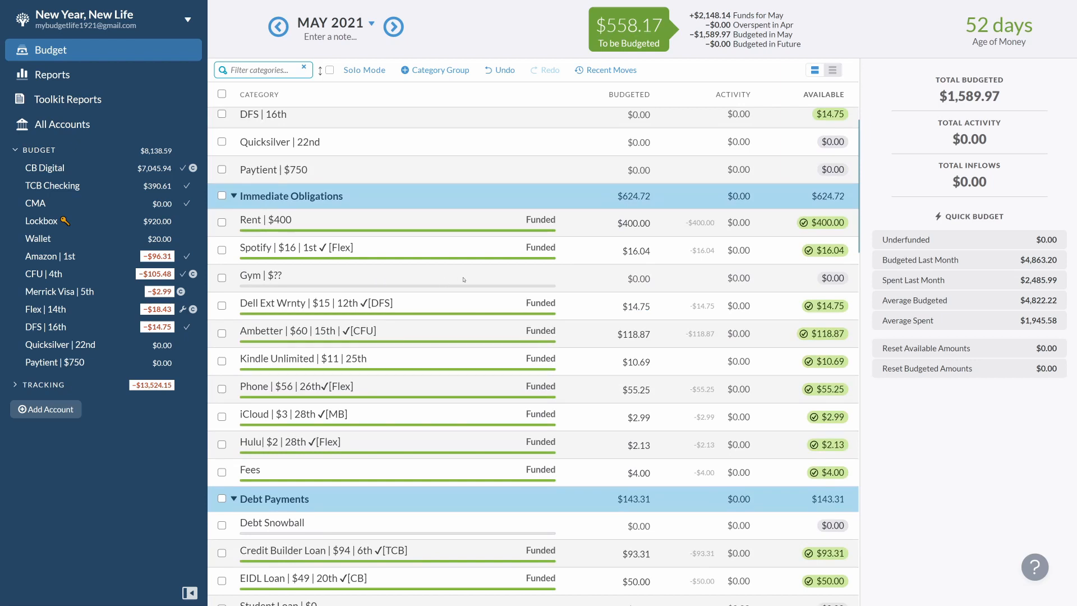
scroll(449, 302, down, 2)
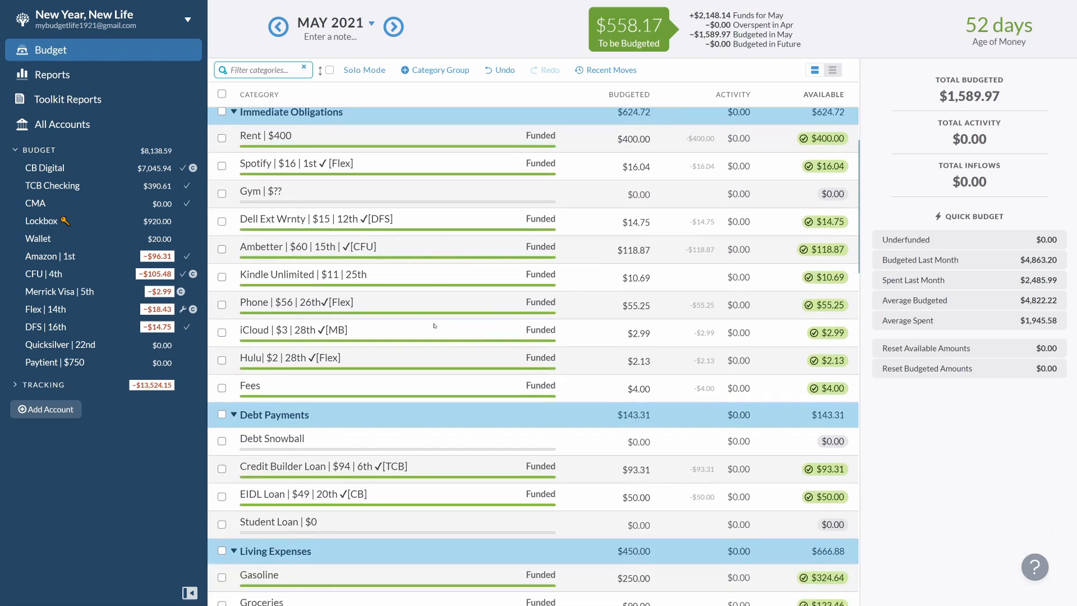
scroll(434, 326, down, 6)
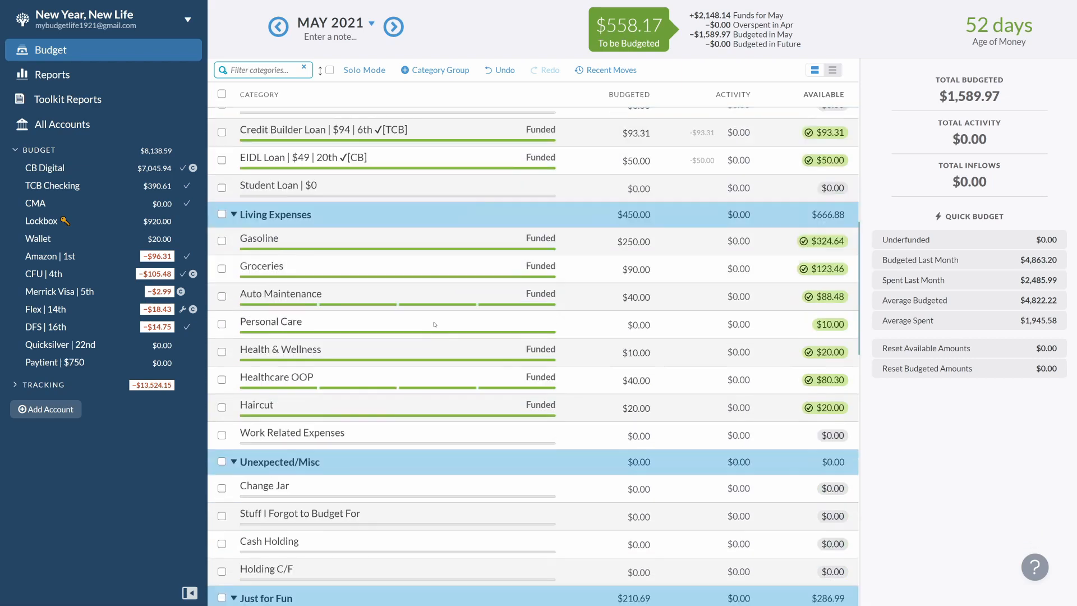
scroll(434, 323, up, 7)
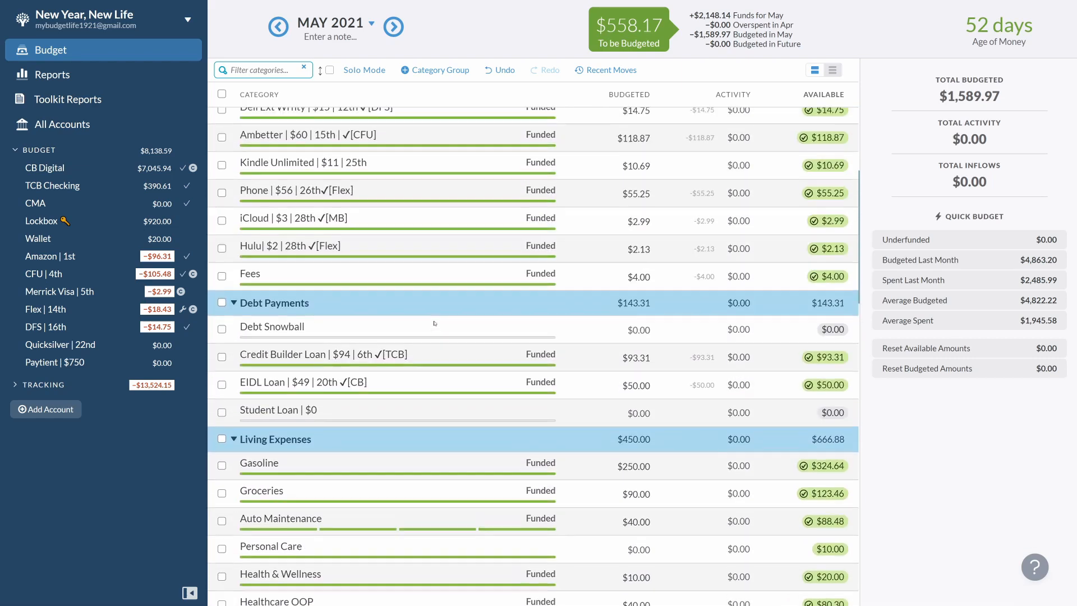
scroll(437, 314, down, 9)
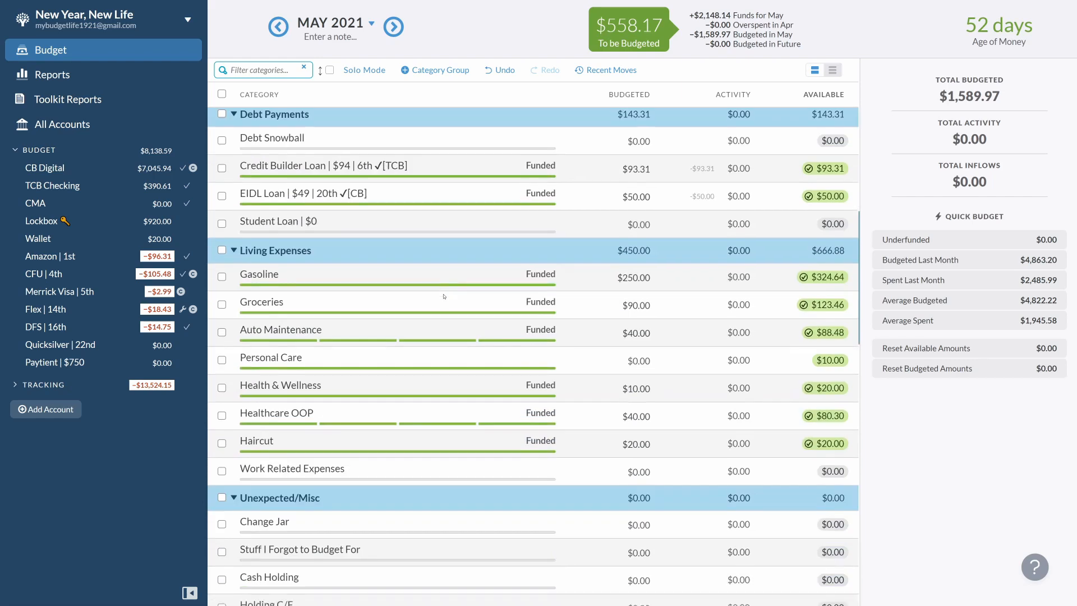
scroll(443, 296, down, 6)
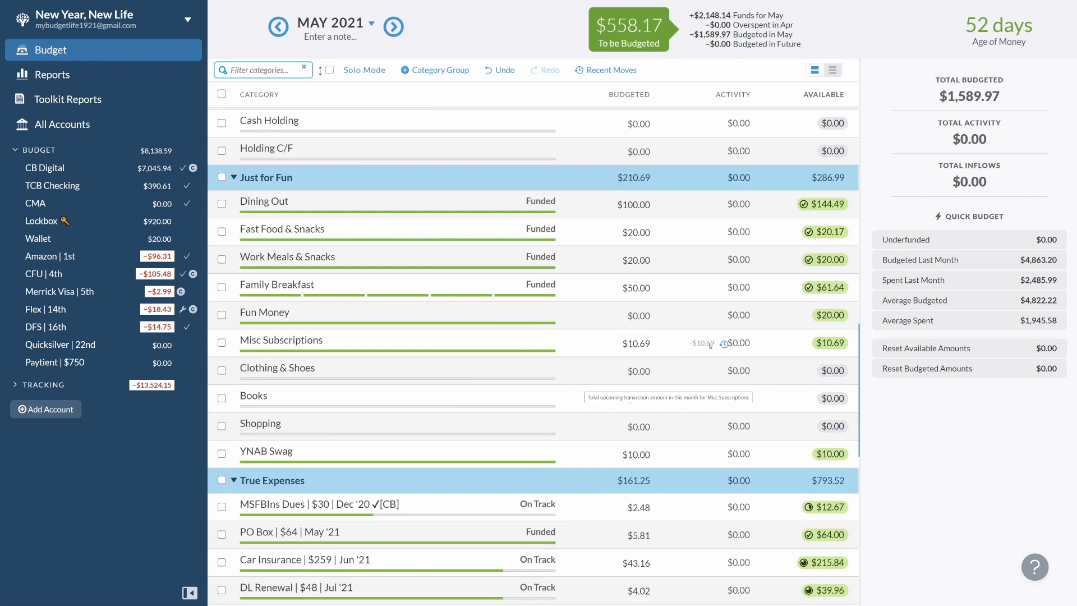
- Inspect the upcoming transaction behind the Misc Subscriptions category
click(674, 347)
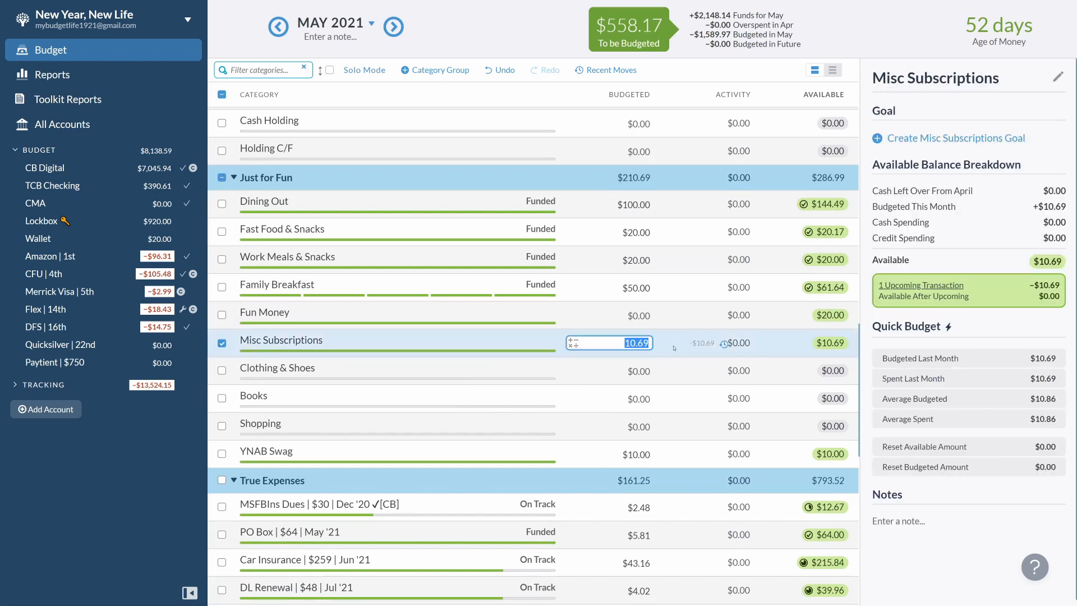
click(939, 290)
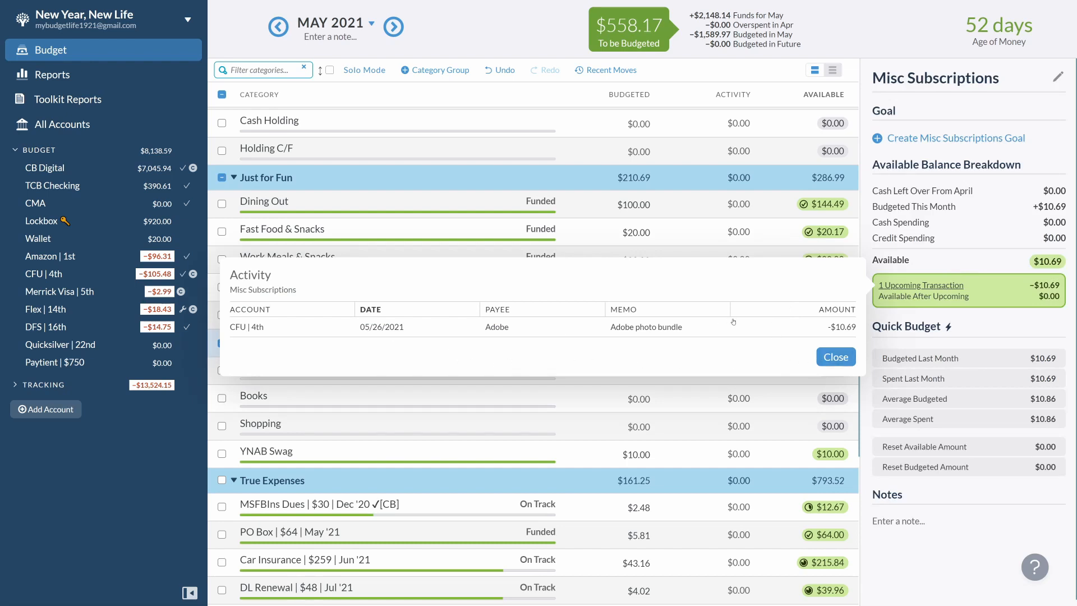
click(835, 356)
- Add a category named "Adobe Cloud | $10 | $26" to the Immediate Obligations group
scroll(576, 292, up, 5)
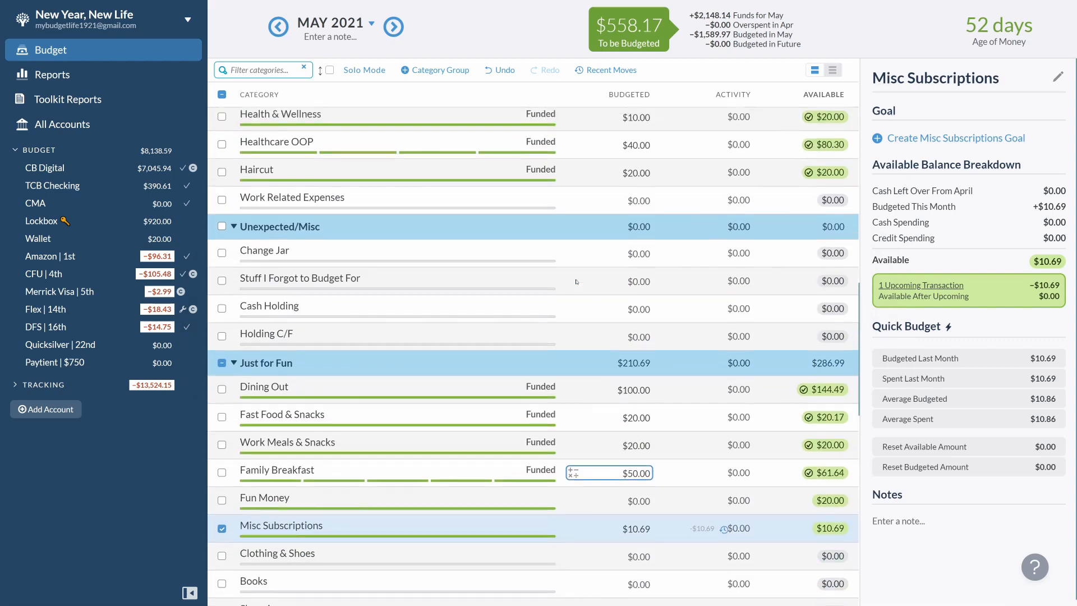
scroll(576, 282, up, 3)
scroll(575, 282, down, 1)
scroll(575, 281, up, 2)
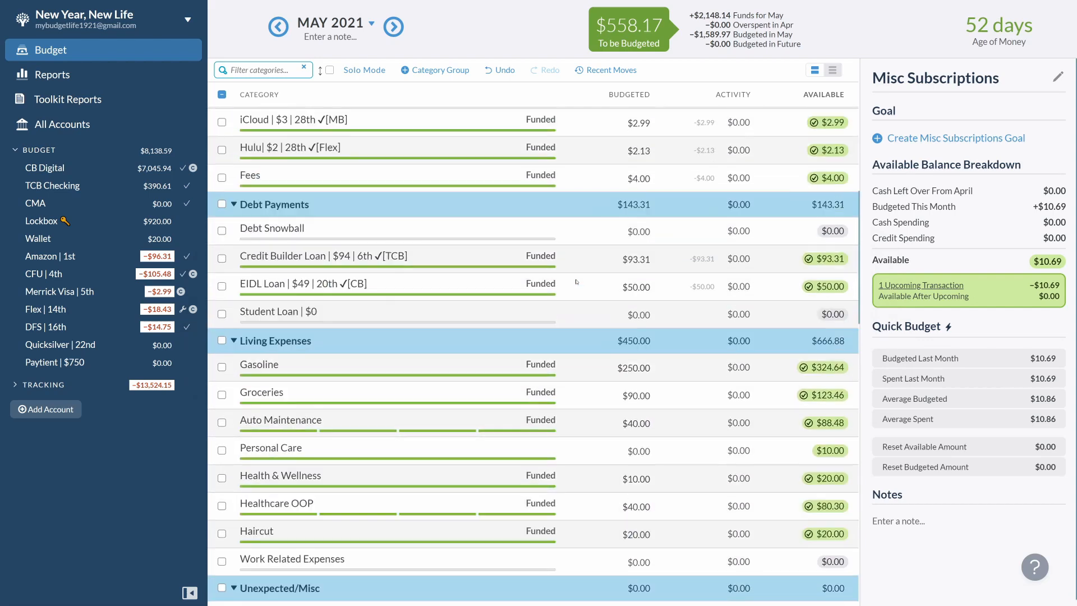
scroll(575, 278, down, 2)
scroll(574, 279, up, 6)
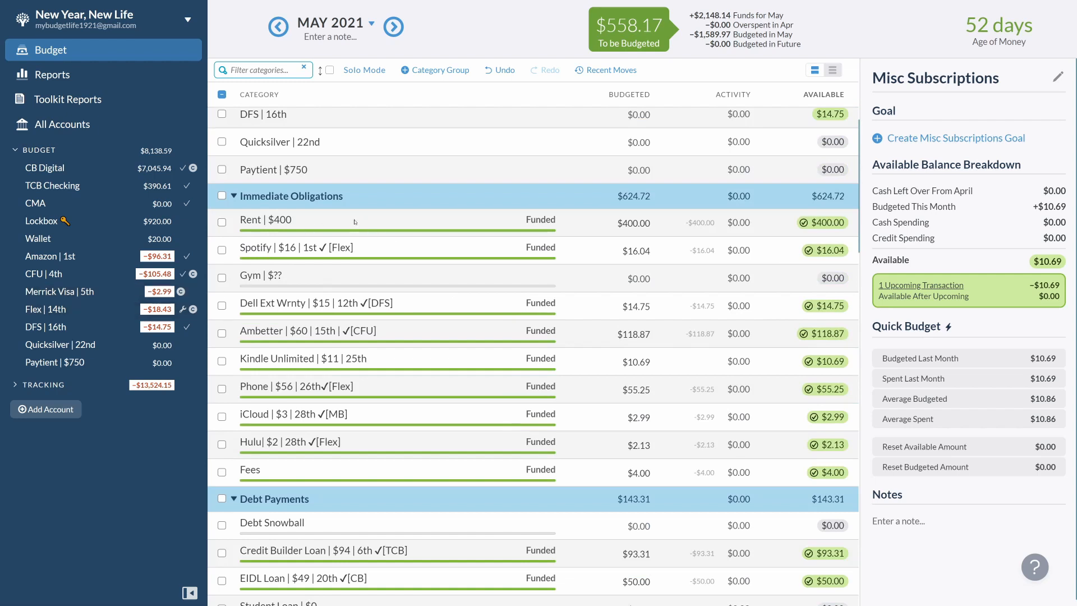
click(350, 197)
text(Adobe Cl)
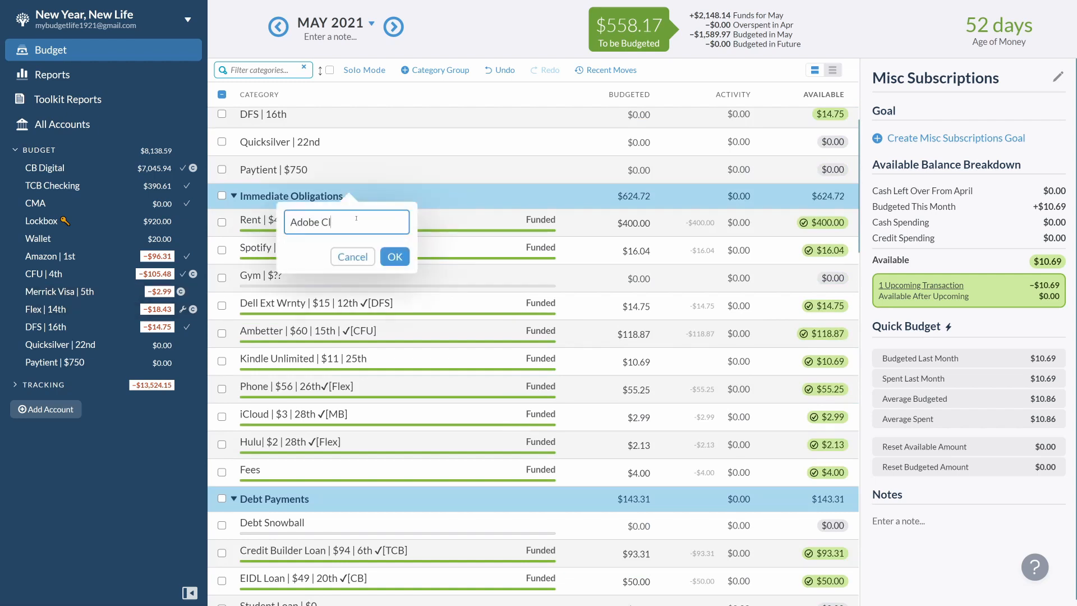
text(oud | $10 | $26)
key(Return)
- Append the "|✓[CFU]" tag copied from the Ambetter category to the Adobe Cloud name and move the category below Kindle Unlimited
click(343, 362)
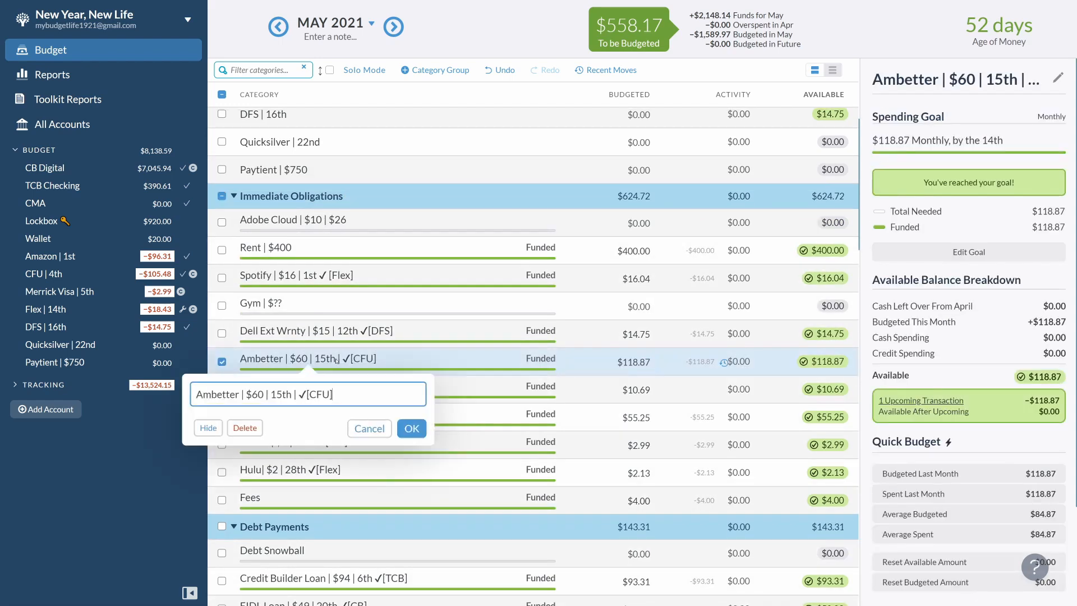
drag(333, 393, 297, 393)
key(ctrl+c)
click(302, 220)
text(|)
key(ctrl+v)
key(Return)
drag(322, 222, 310, 418)
- Set the Misc Subscriptions budget to $0.00 and open its upcoming transaction list
scroll(416, 309, down, 1)
scroll(466, 294, down, 10)
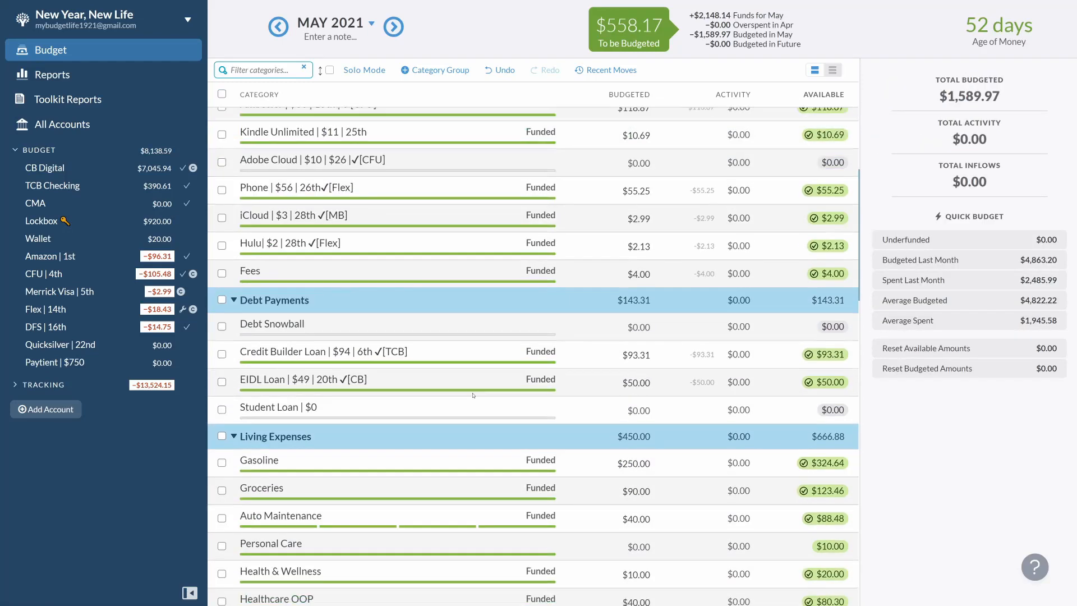
click(393, 413)
click(739, 414)
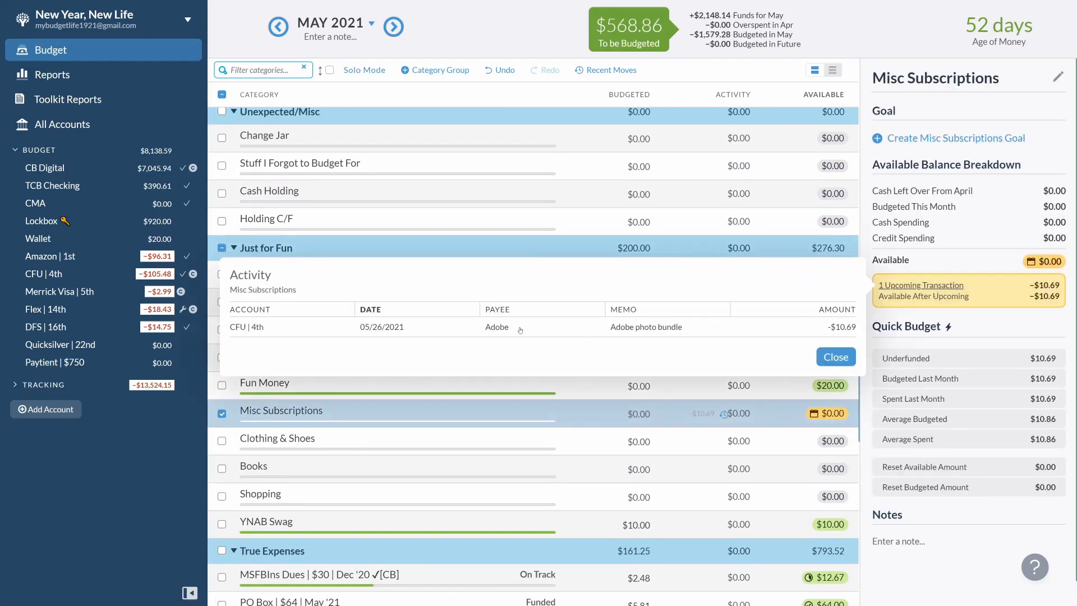
- Recategorize the scheduled 05/26/2021 Adobe transaction in CFU | 4th to the Adobe Cloud category under Immediate Obligations
click(490, 331)
text(adobe)
key(Tab)
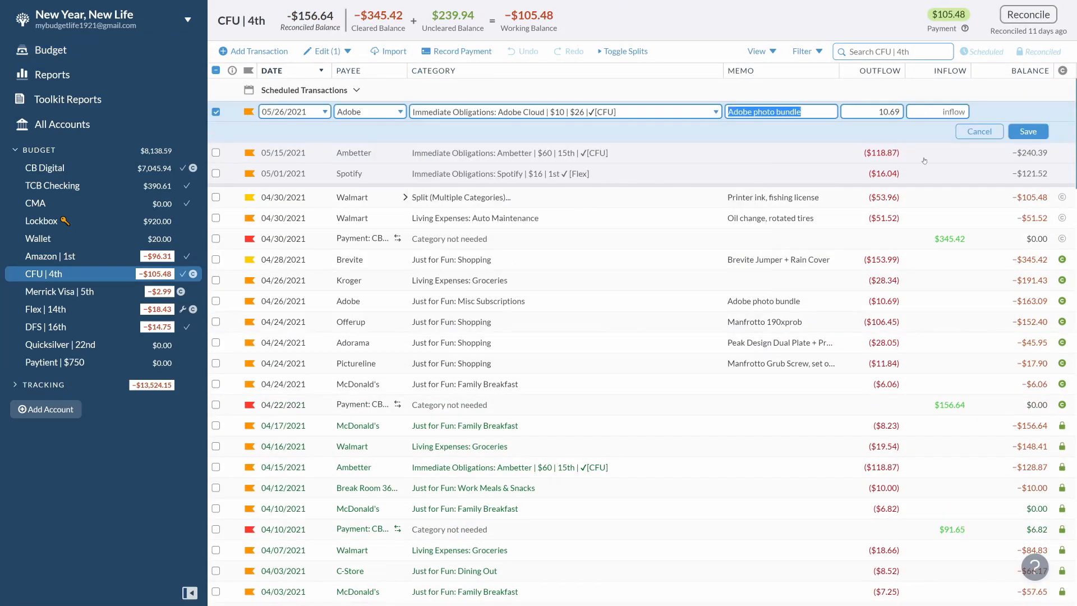
key(Return)
- Budget $10.69 for Adobe Cloud and save a monthly Needed For Spending goal of 10.69 by the 25th
click(50, 50)
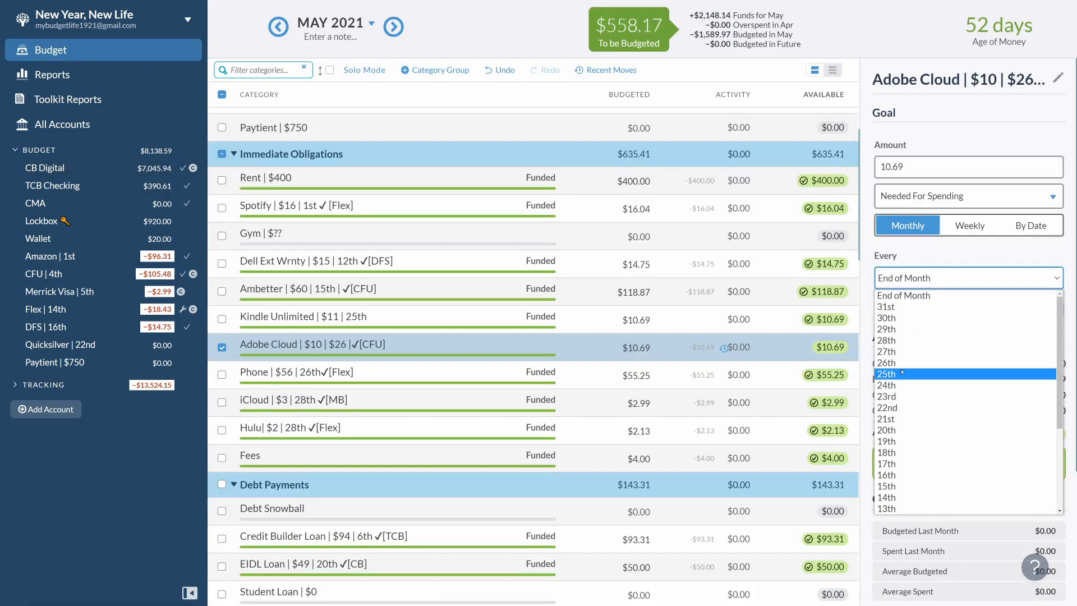
click(901, 373)
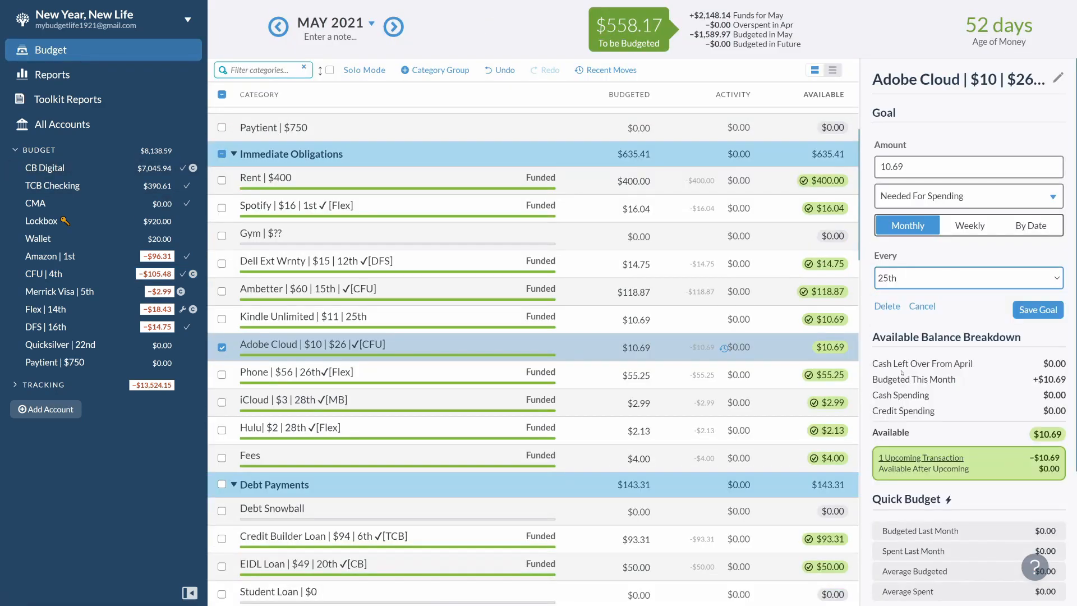
click(1036, 310)
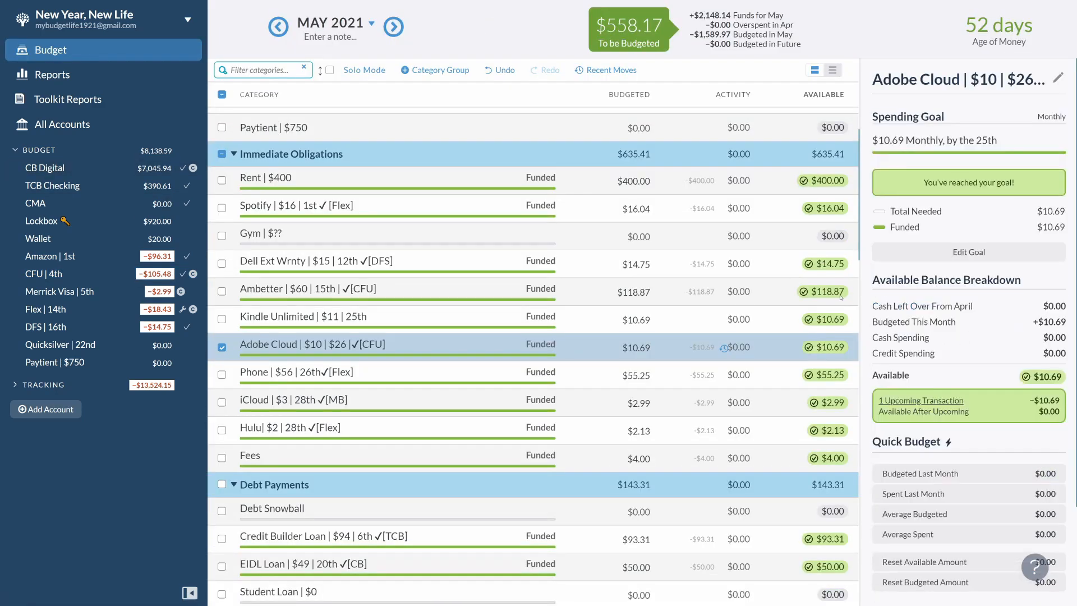
click(223, 348)
- Review the remaining Immediate Obligations and the Debt Payments amounts, including the goal details of the Credit Builder Loan
scroll(305, 343, down, 5)
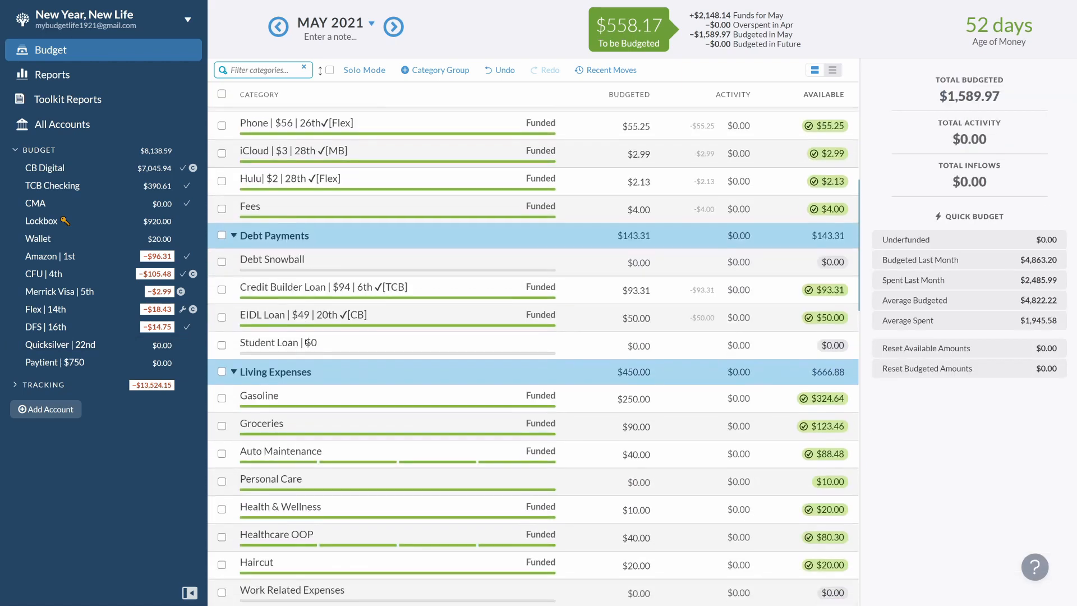
scroll(519, 177, up, 2)
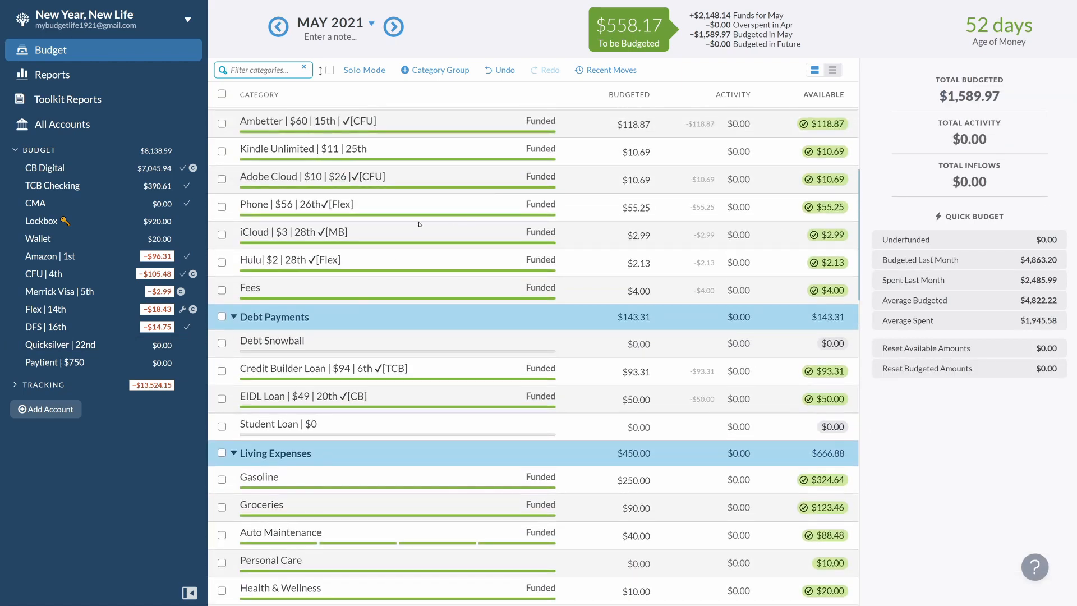
scroll(419, 240, down, 2)
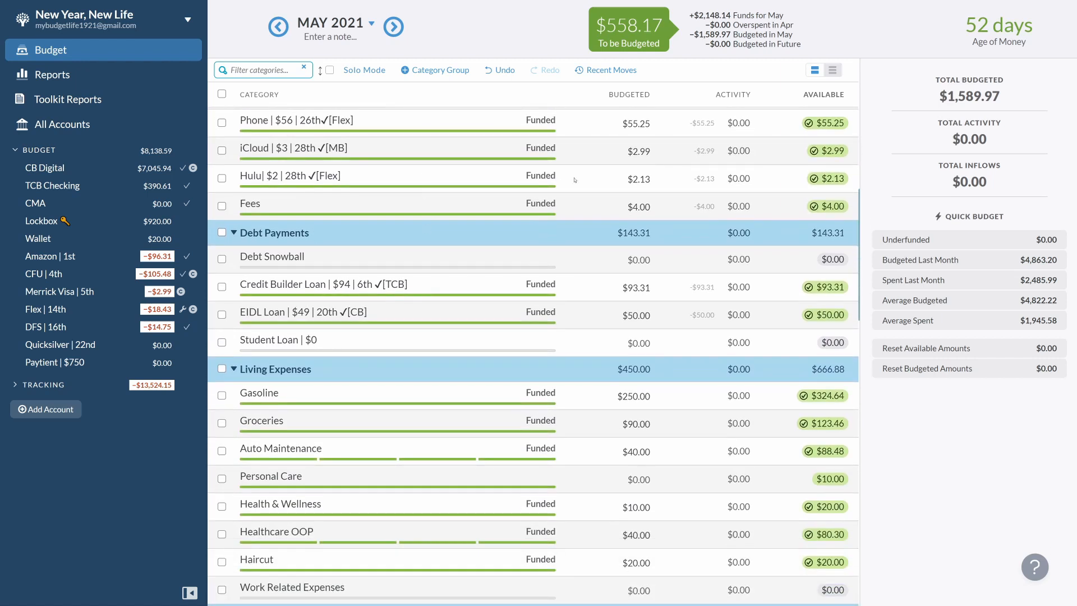
click(630, 179)
click(631, 205)
scroll(449, 248, down, 2)
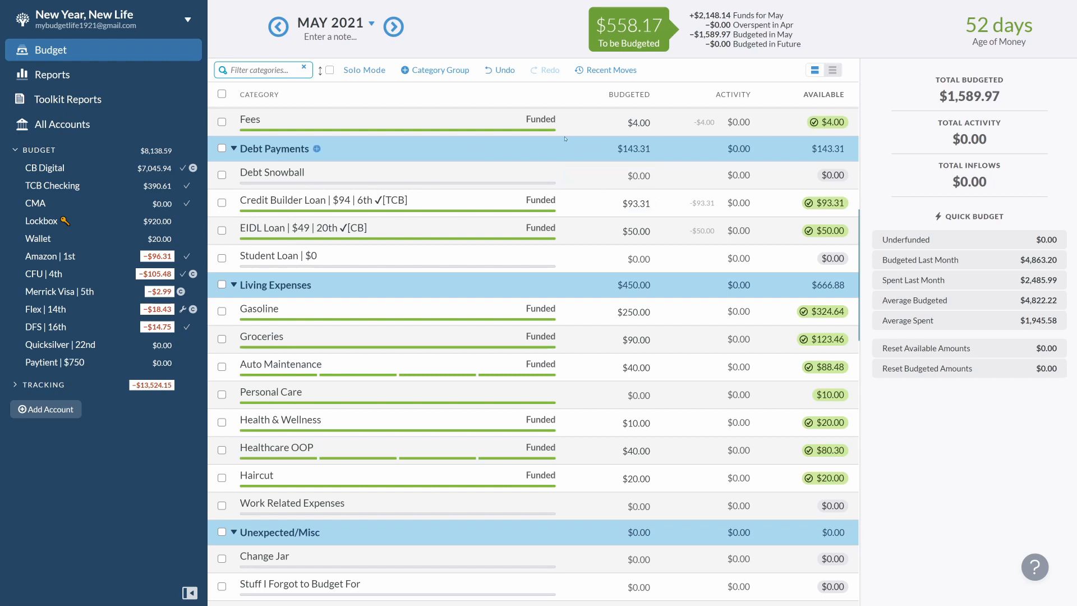
click(650, 203)
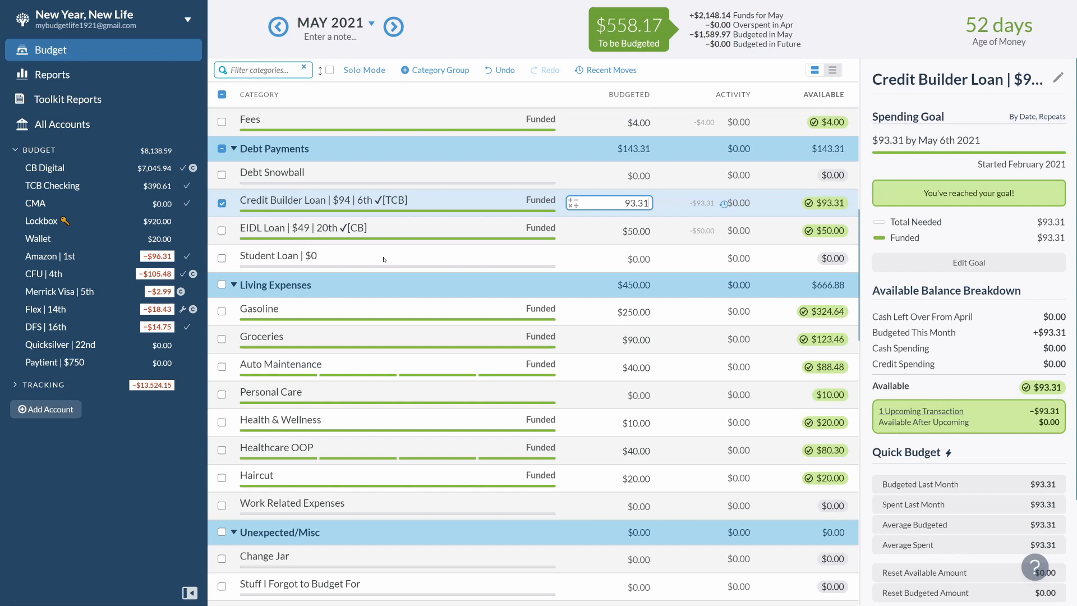
click(222, 204)
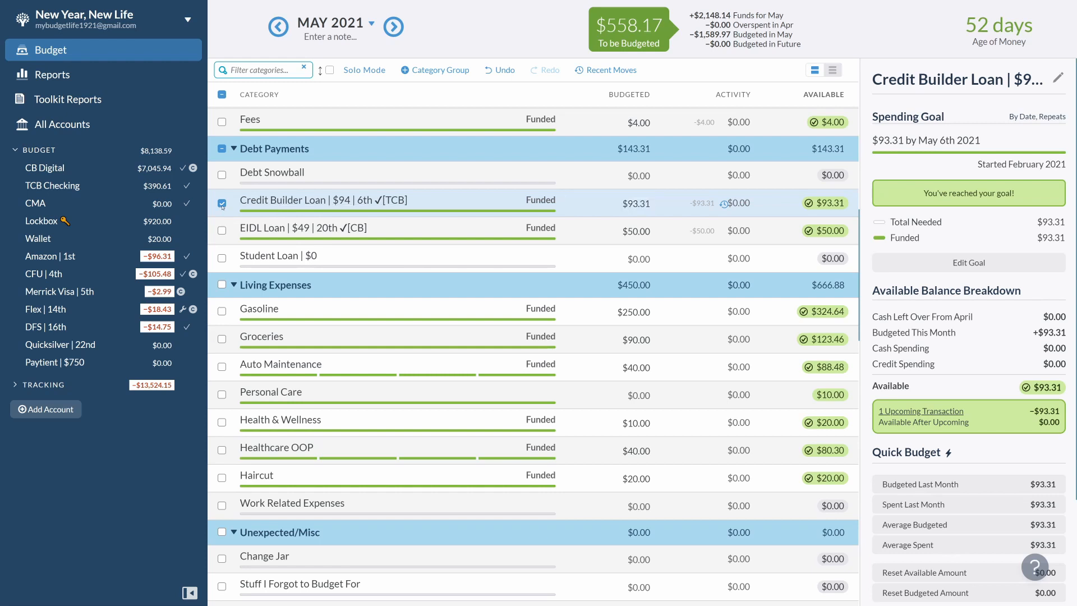
click(633, 205)
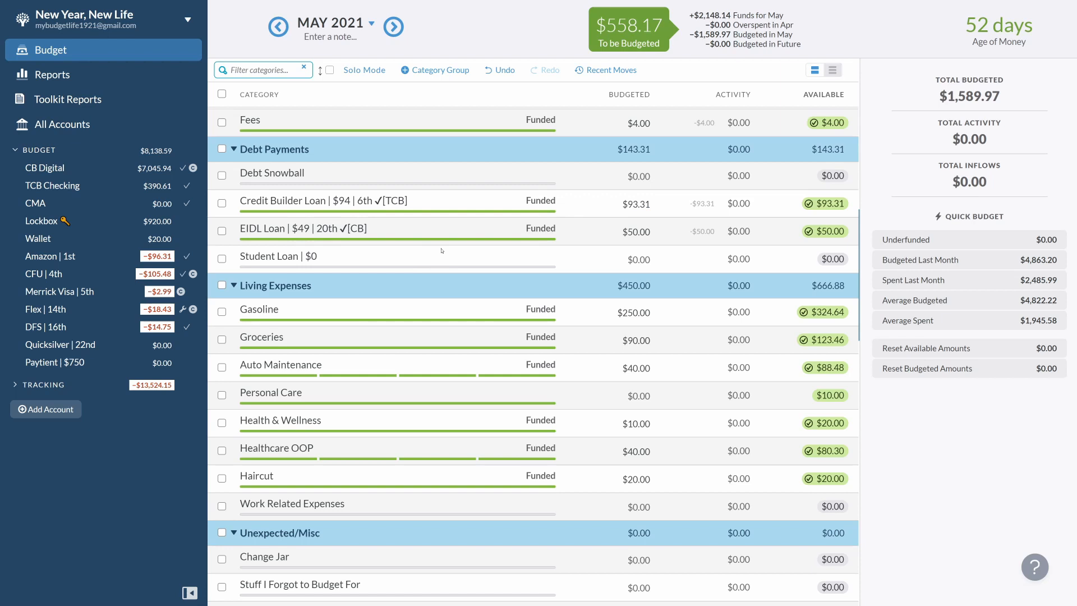
- Examine the April 2021 activity transactions of the Gasoline category
scroll(442, 251, down, 3)
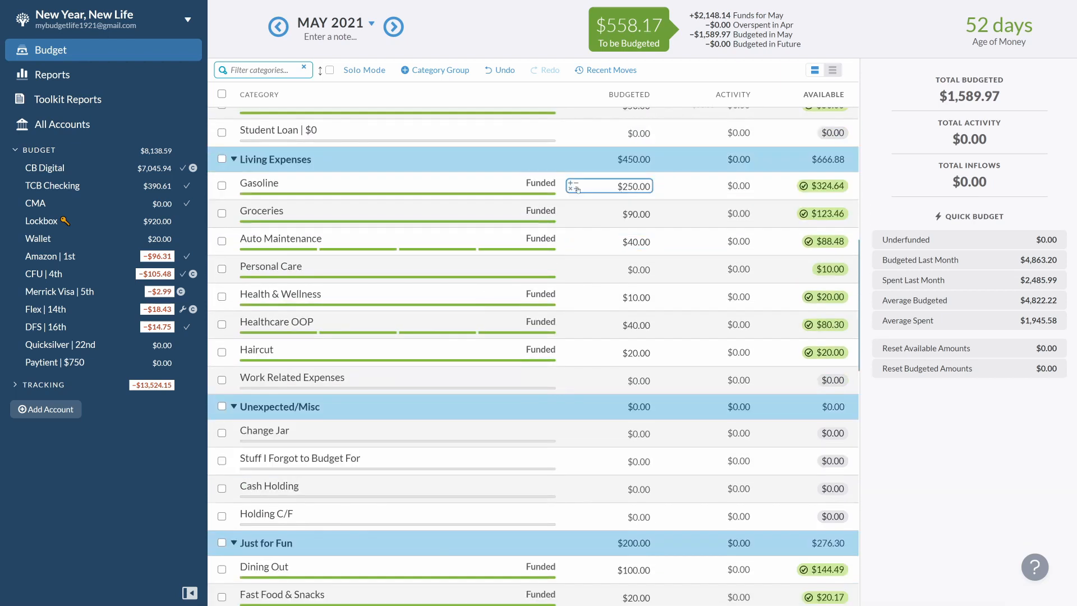
click(278, 26)
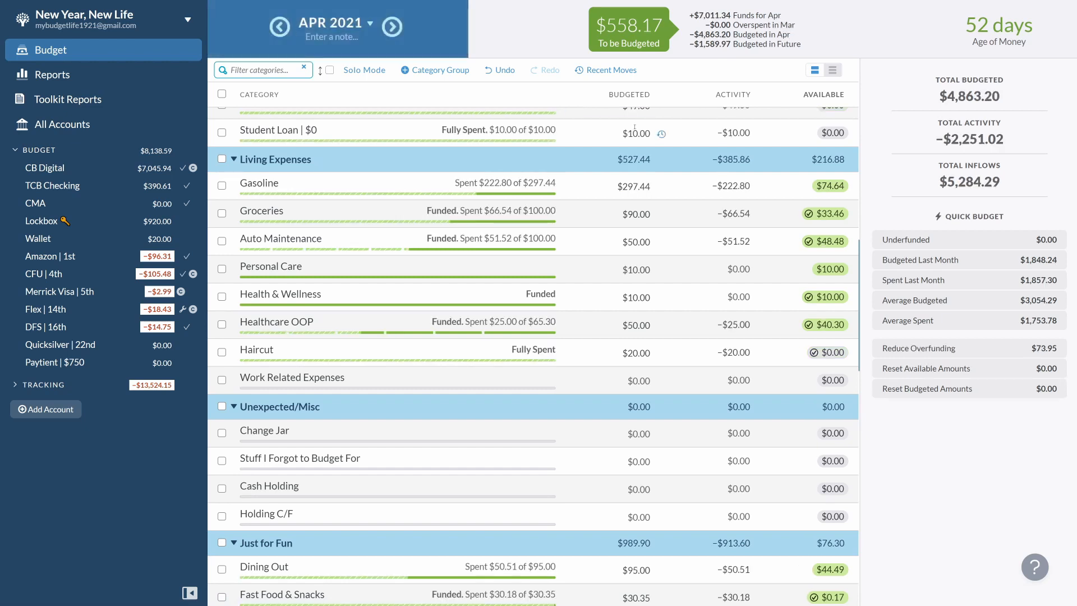
click(742, 190)
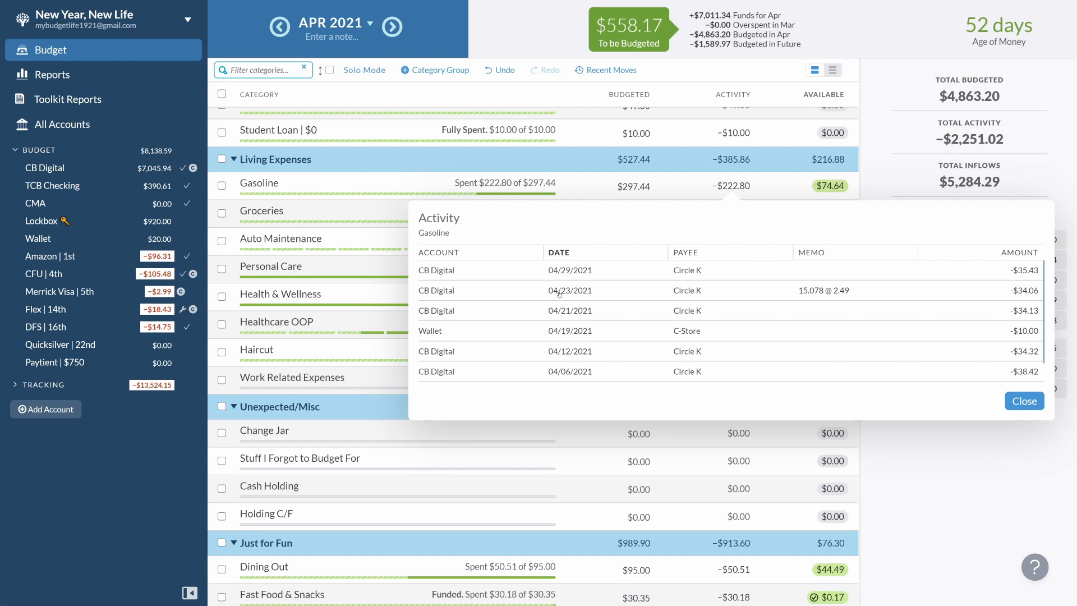
click(1013, 401)
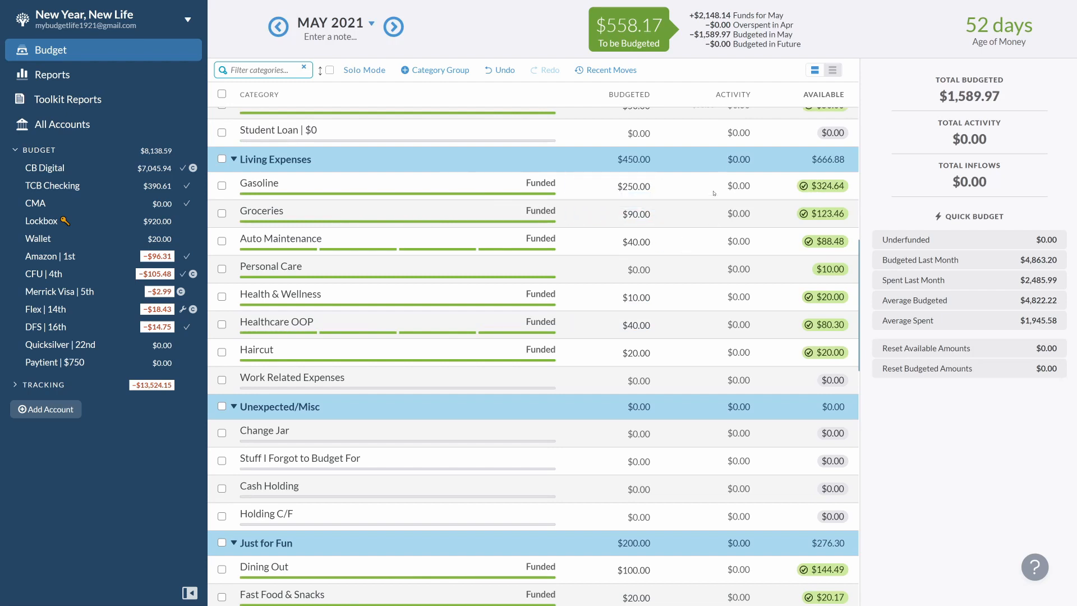
- Create and save a Needed For Spending goal of 10.00 monthly by the end of the month for Personal Care
click(596, 208)
click(629, 245)
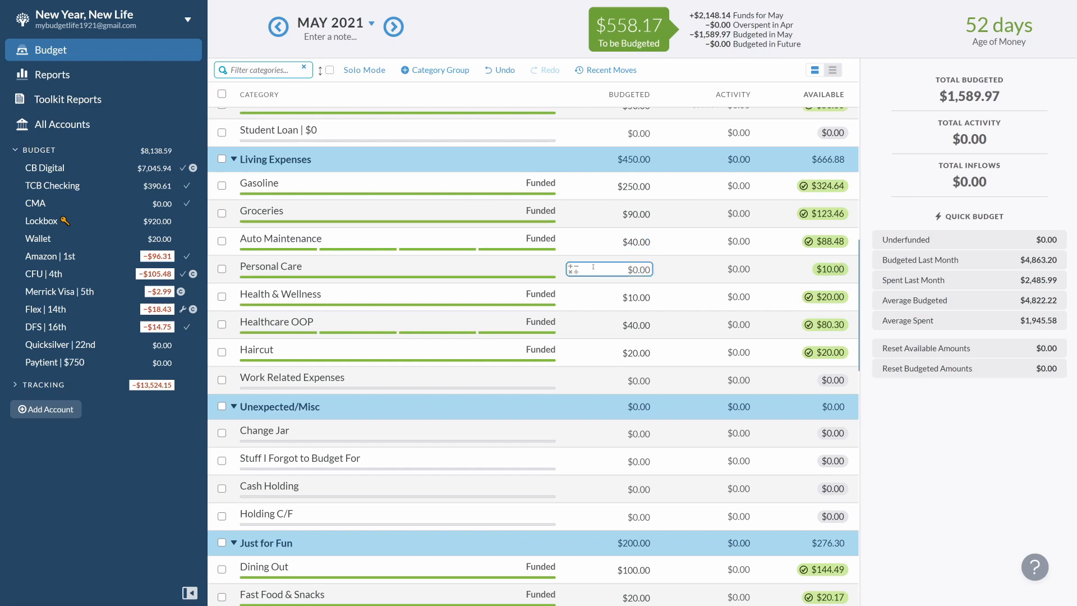
click(616, 270)
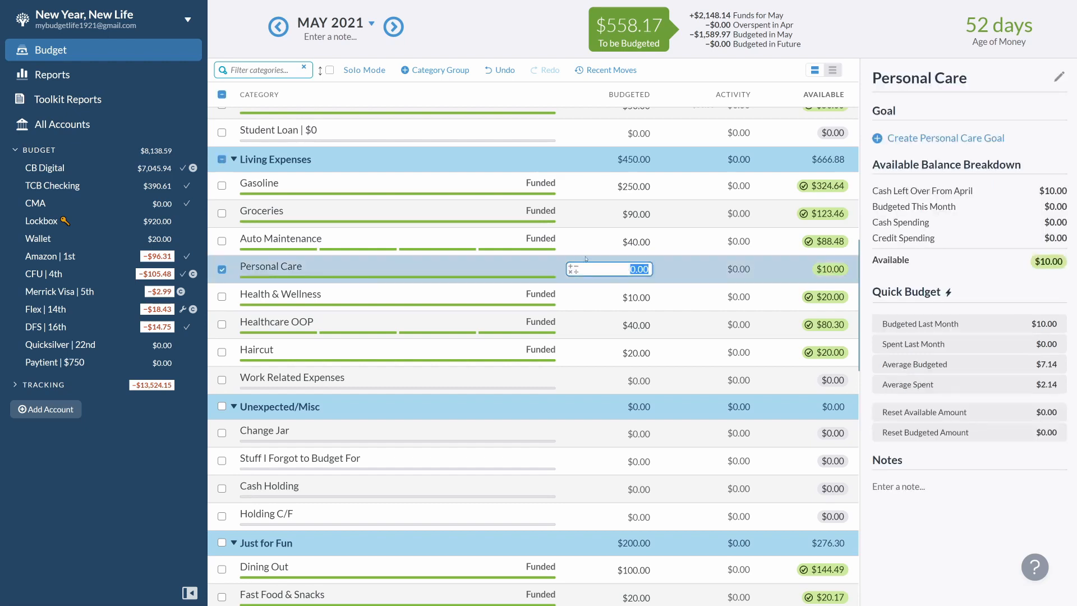
click(937, 140)
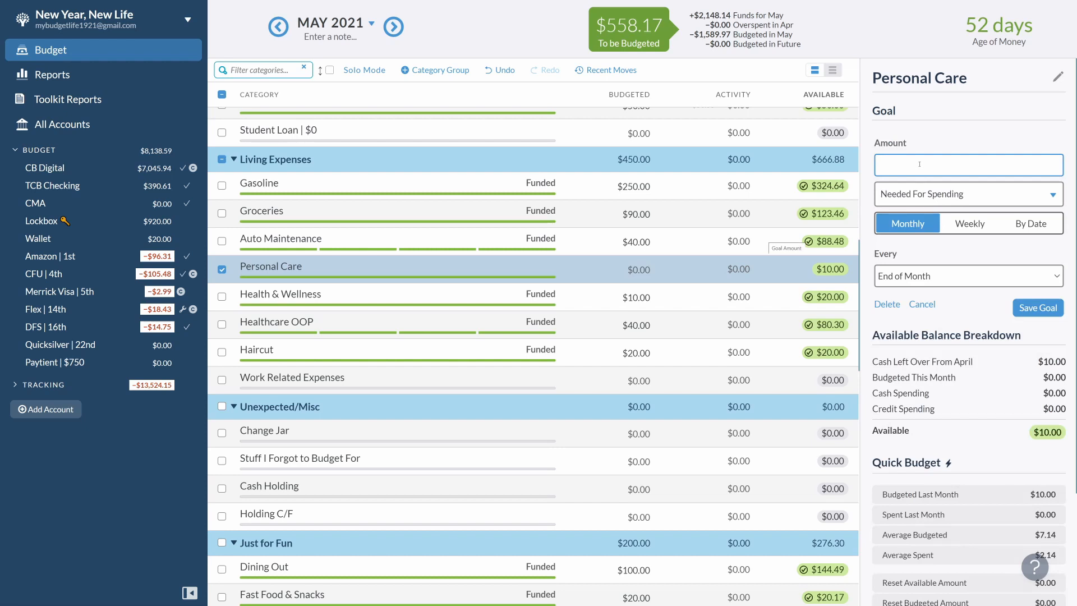
text(10.00)
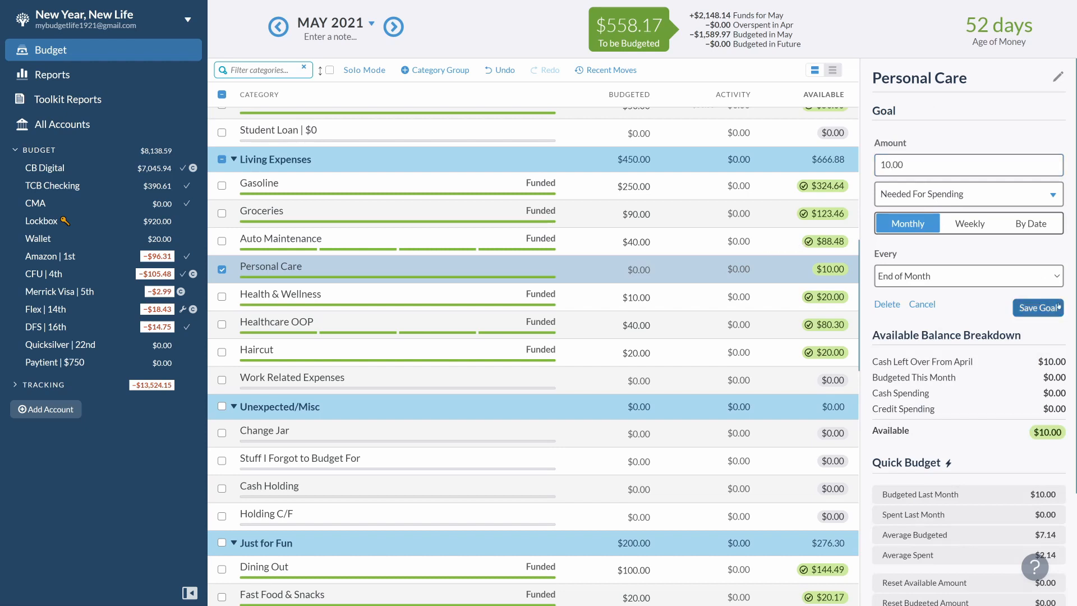
click(1038, 307)
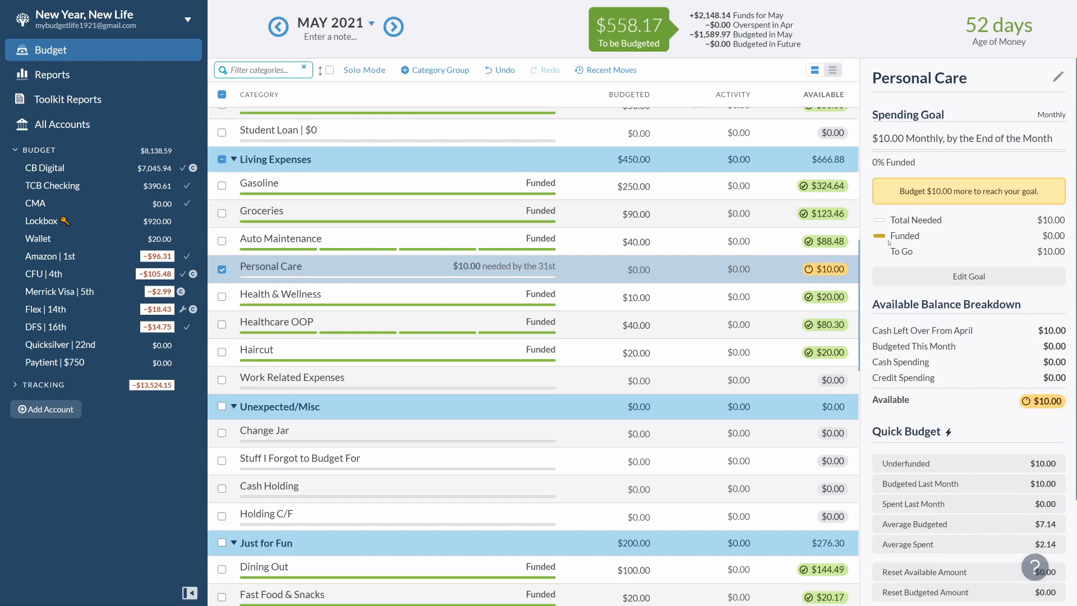
click(222, 269)
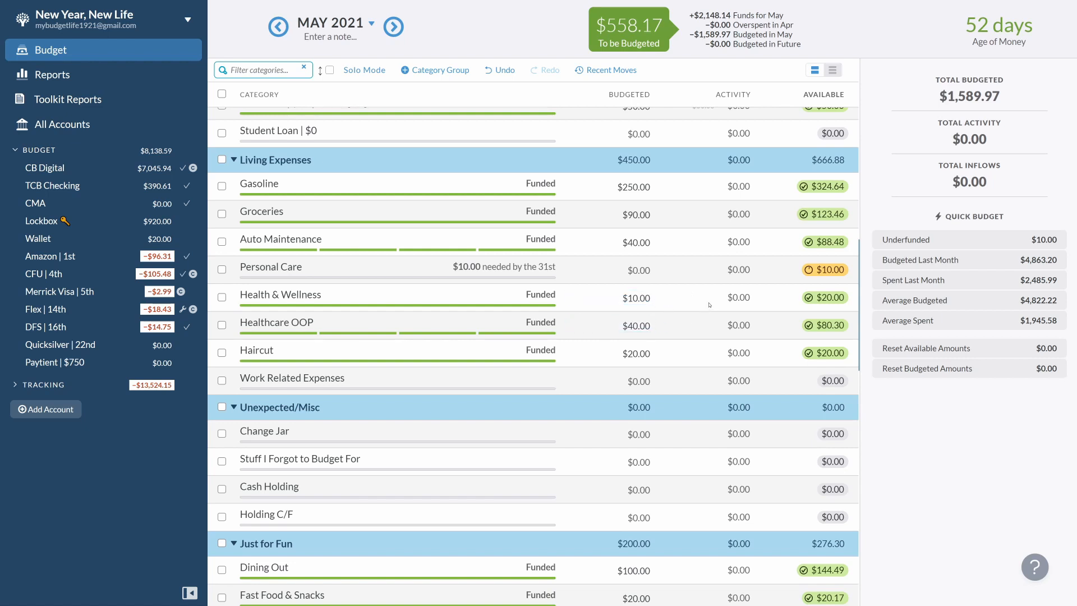
- Review the May budgeted amounts of the remaining Living Expenses categories, including Healthcare OOP and Haircut
click(633, 325)
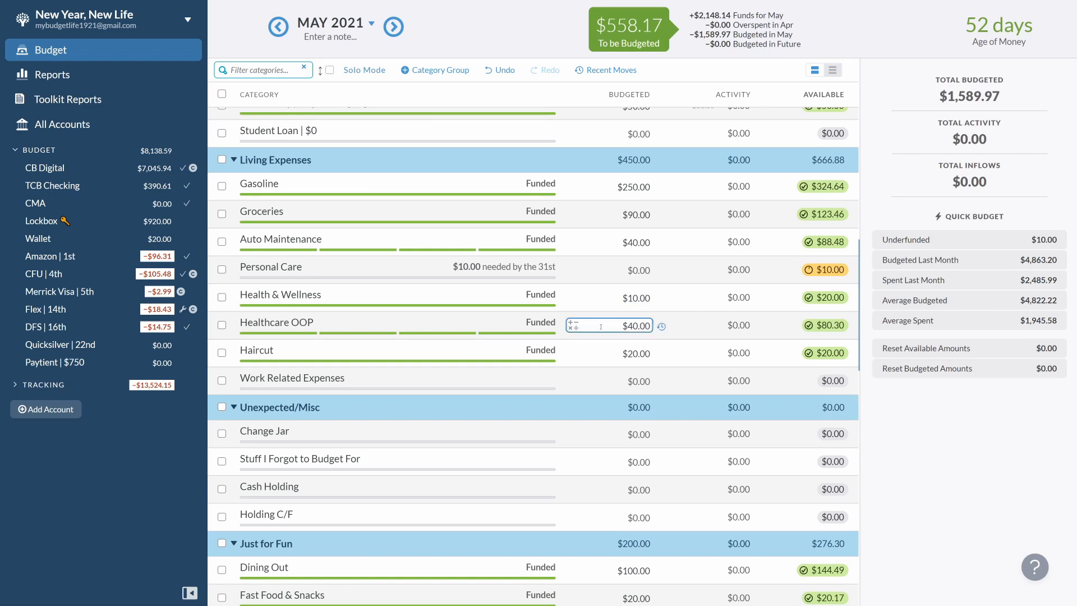
key(Return)
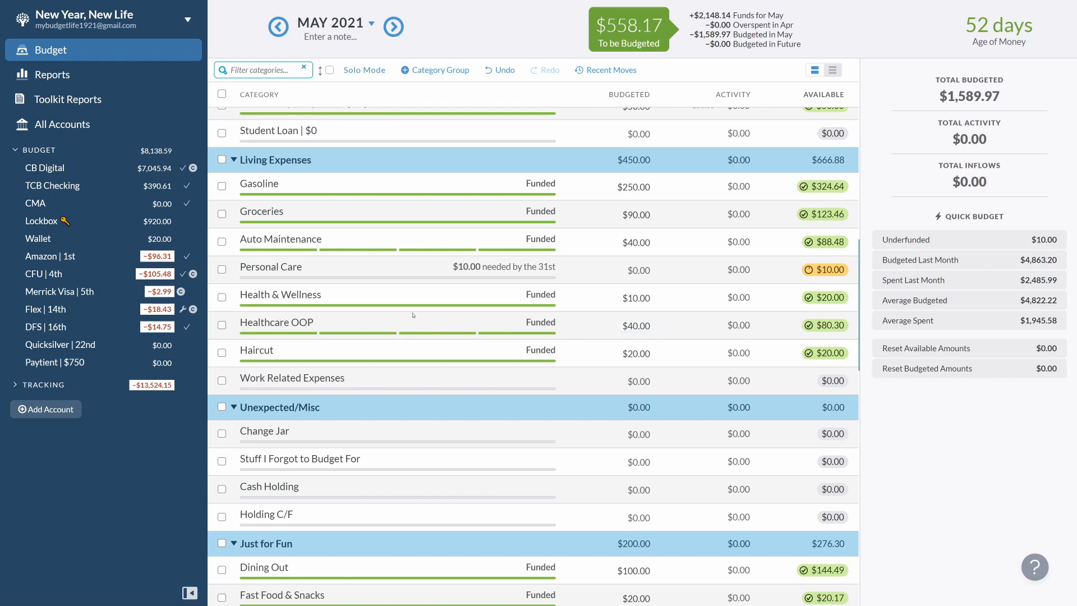
click(642, 329)
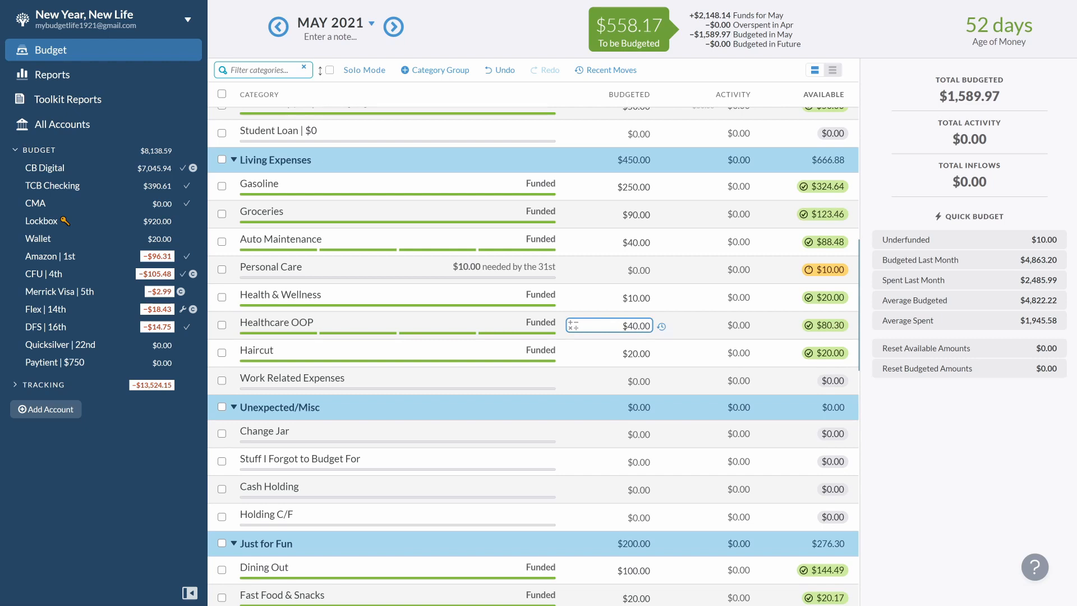
key(Return)
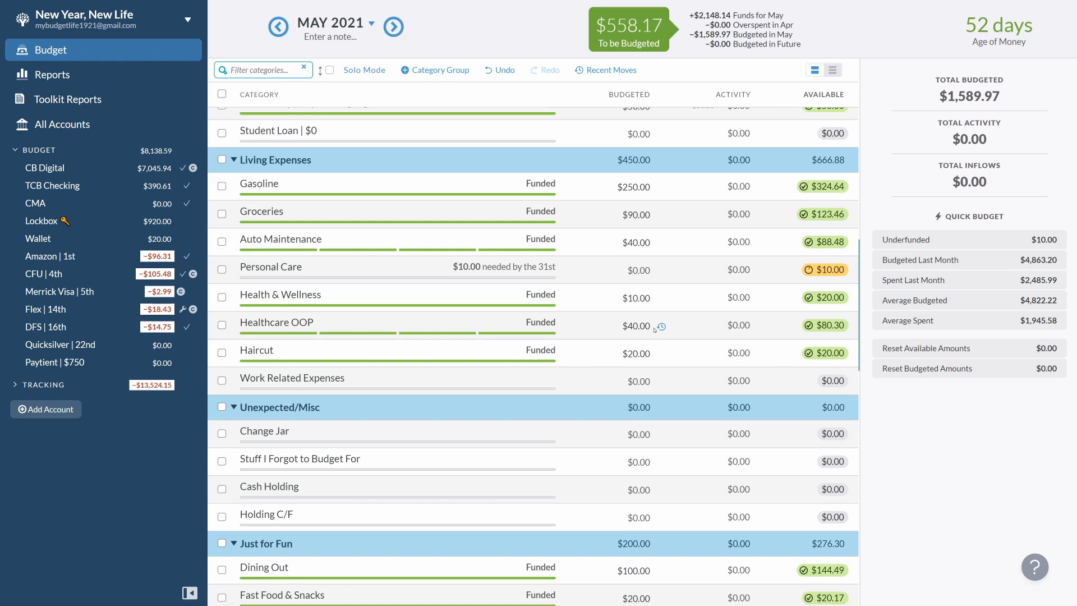
scroll(600, 340, down, 2)
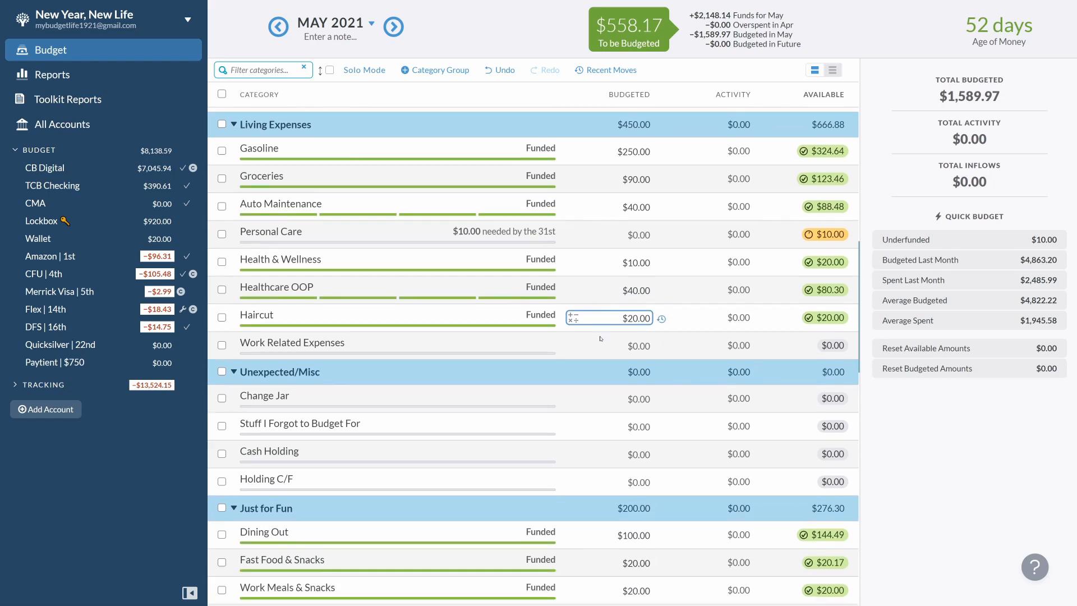
scroll(600, 336, down, 3)
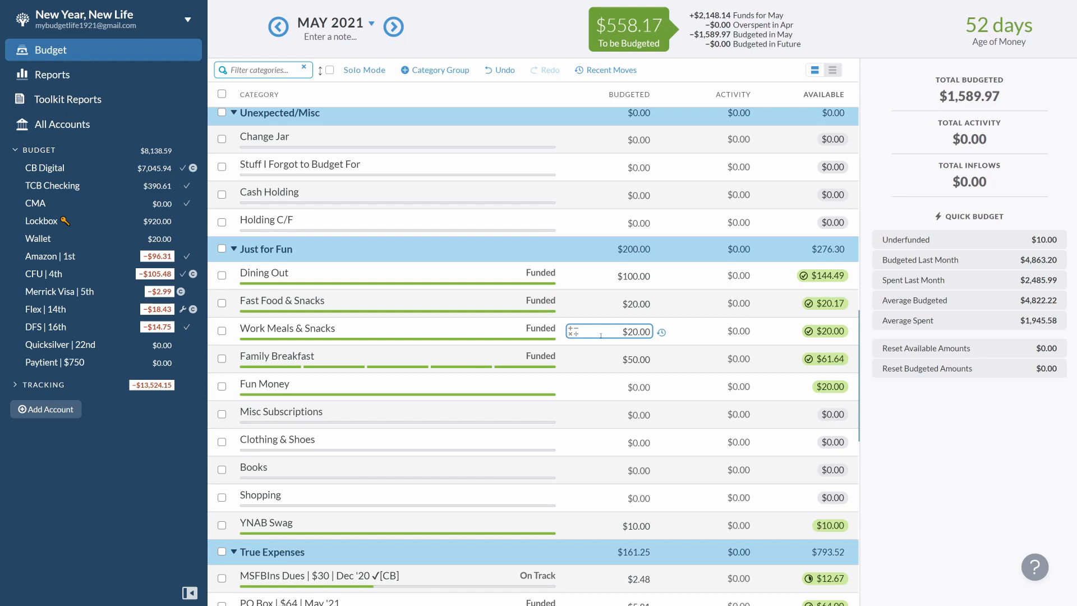
- Review the May budgeted amounts of the Just for Fun categories, from Dining Out to the details of YNAB Swag
key(Up)
key(Down)
key(Down)
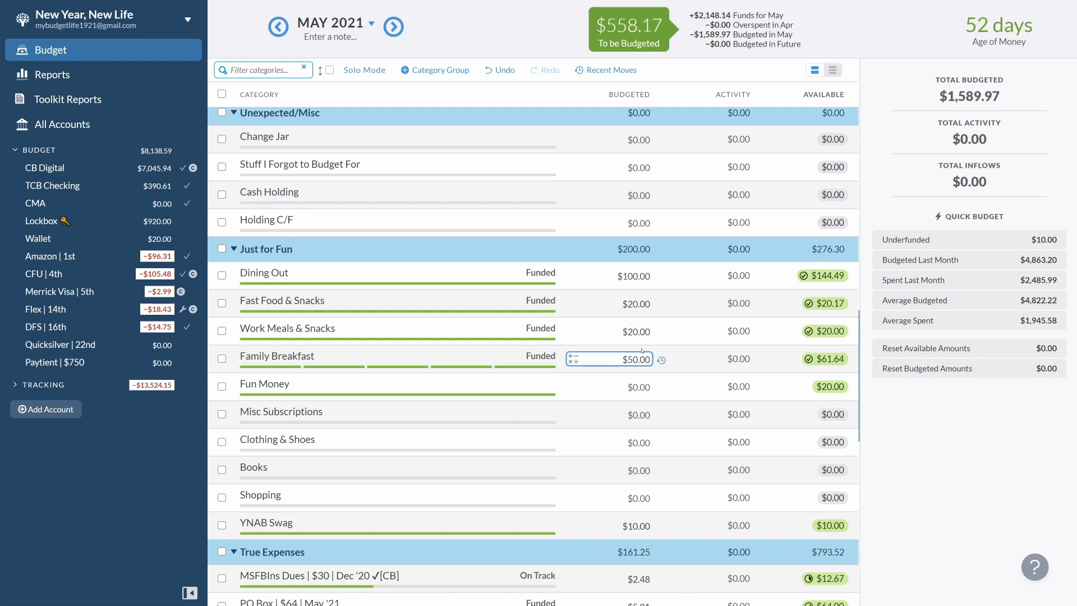
key(Escape)
click(640, 327)
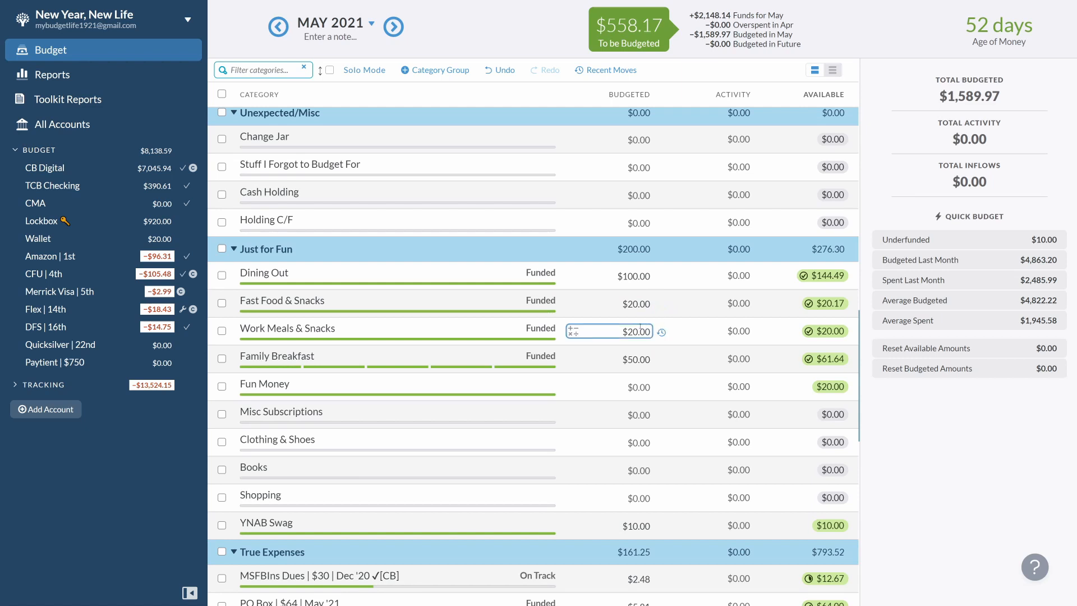
key(Up)
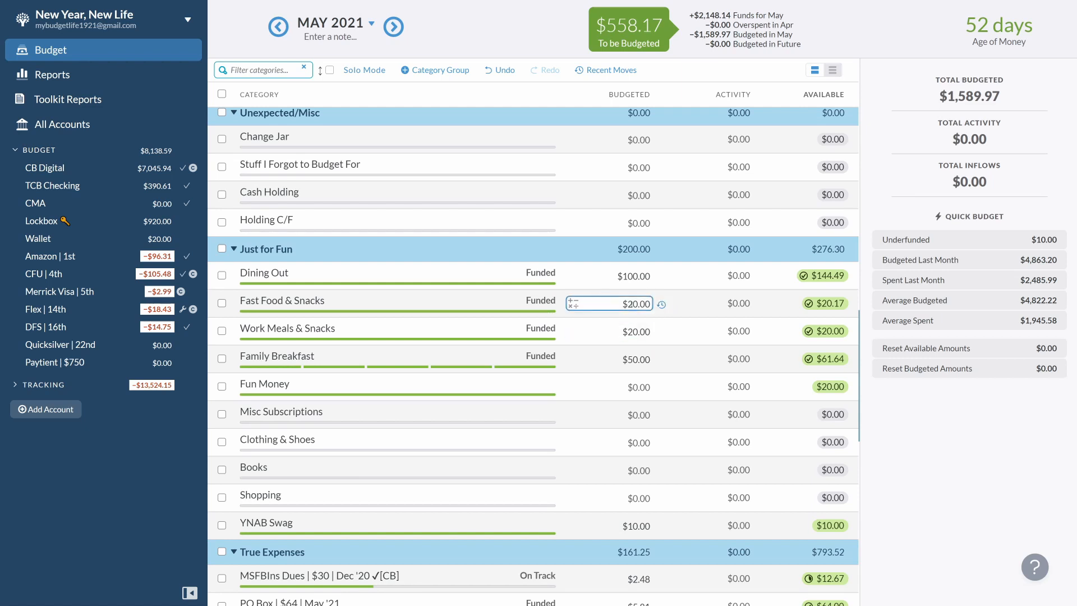
key(Down)
key(Down)
key(Down)
key(Up)
key(Up)
key(Up)
key(Escape)
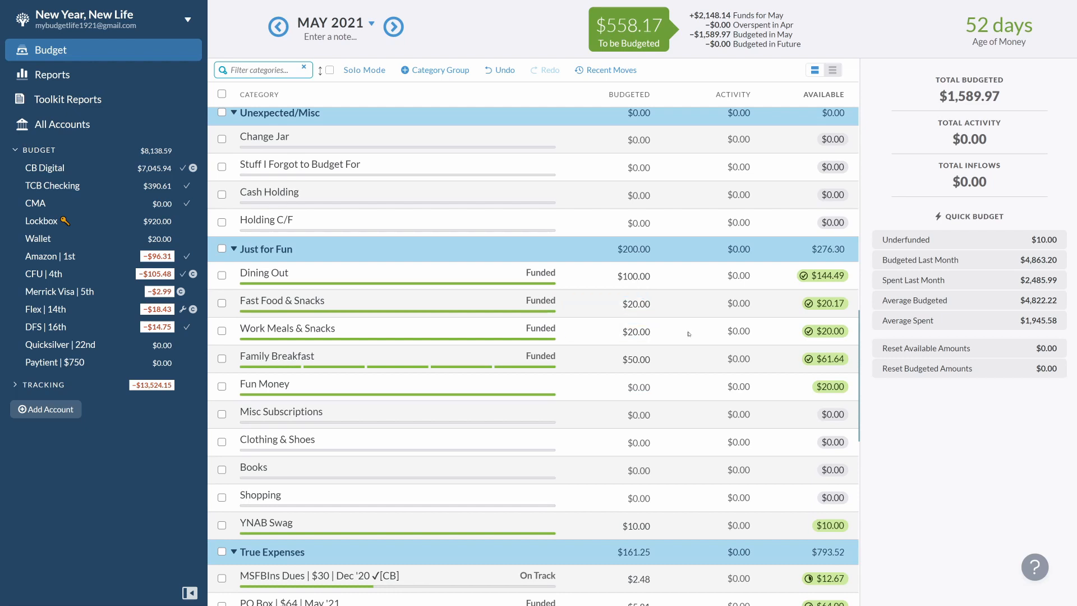
scroll(688, 334, down, 1)
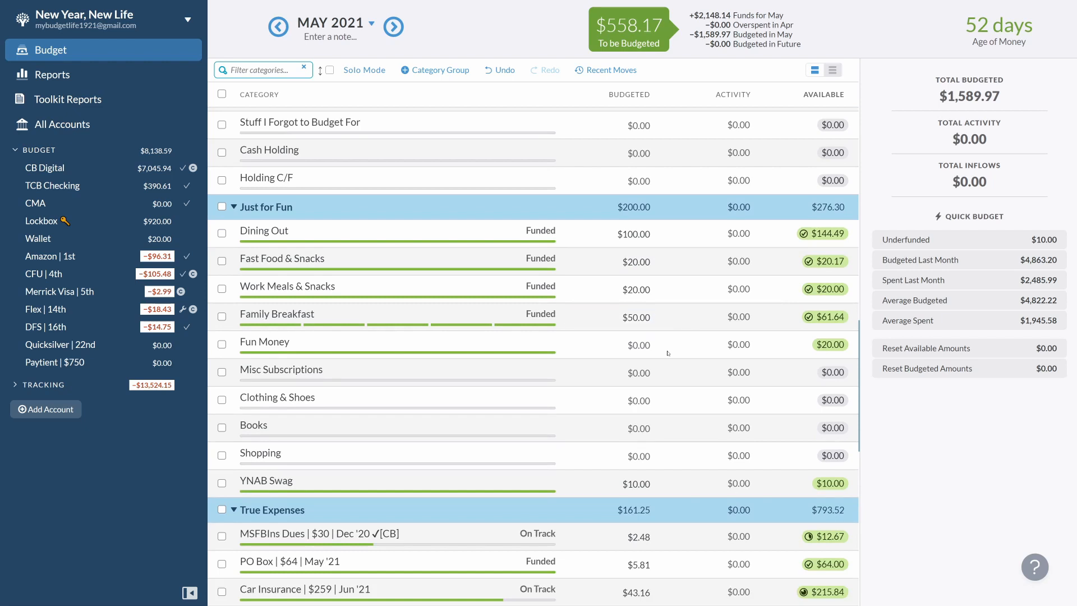
scroll(666, 348, down, 1)
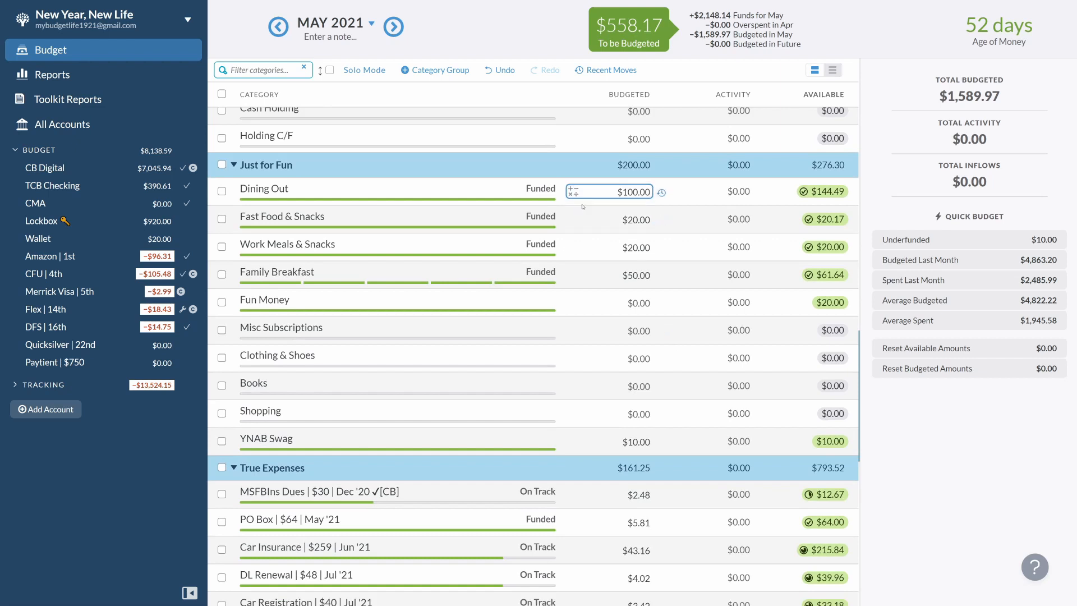
click(639, 304)
key(Return)
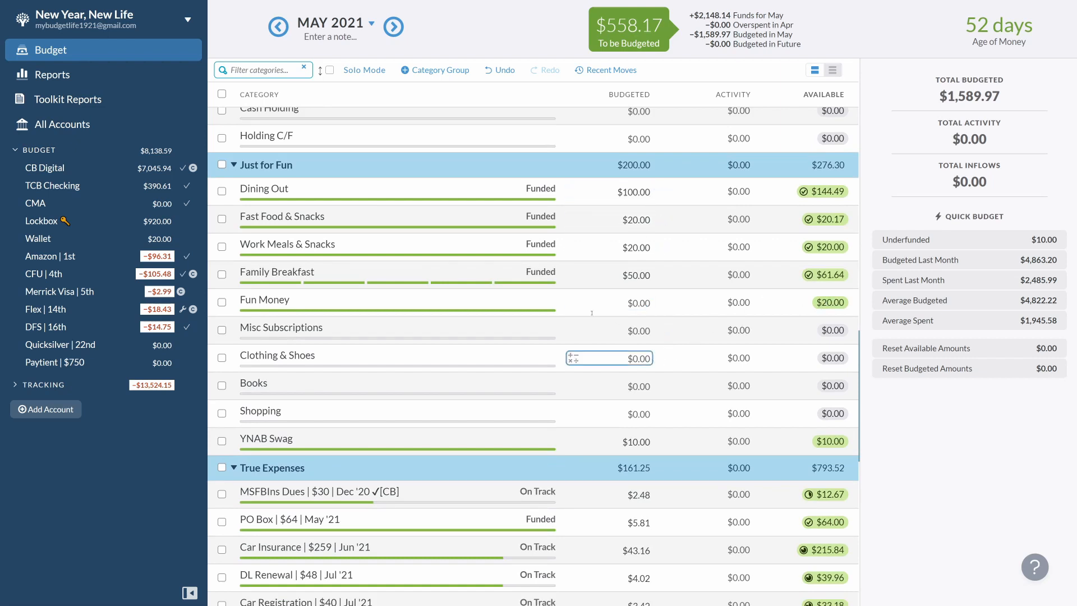
scroll(668, 337, down, 1)
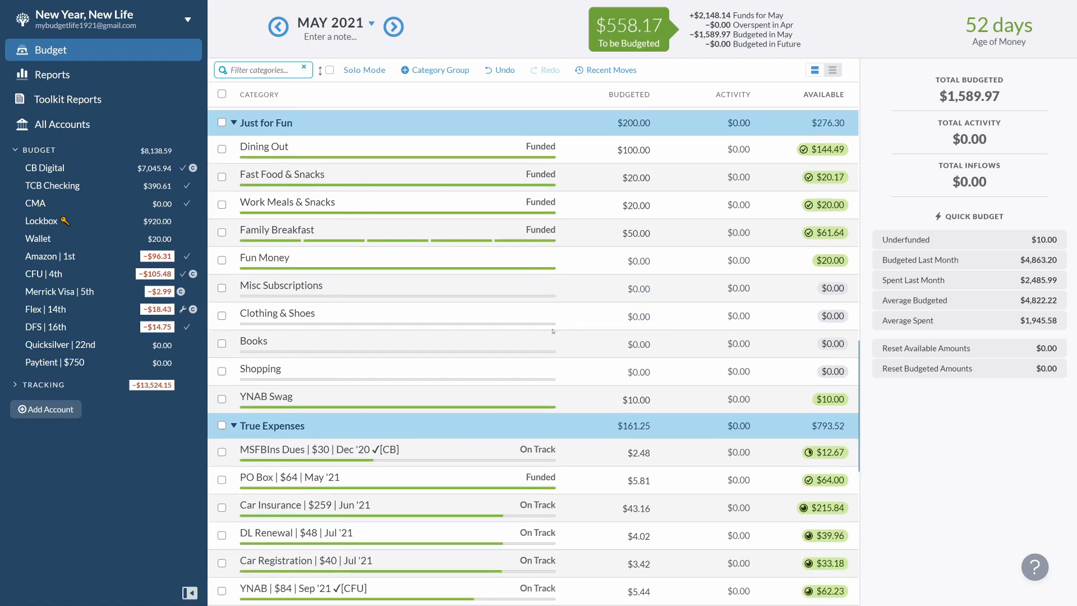
scroll(685, 303, down, 2)
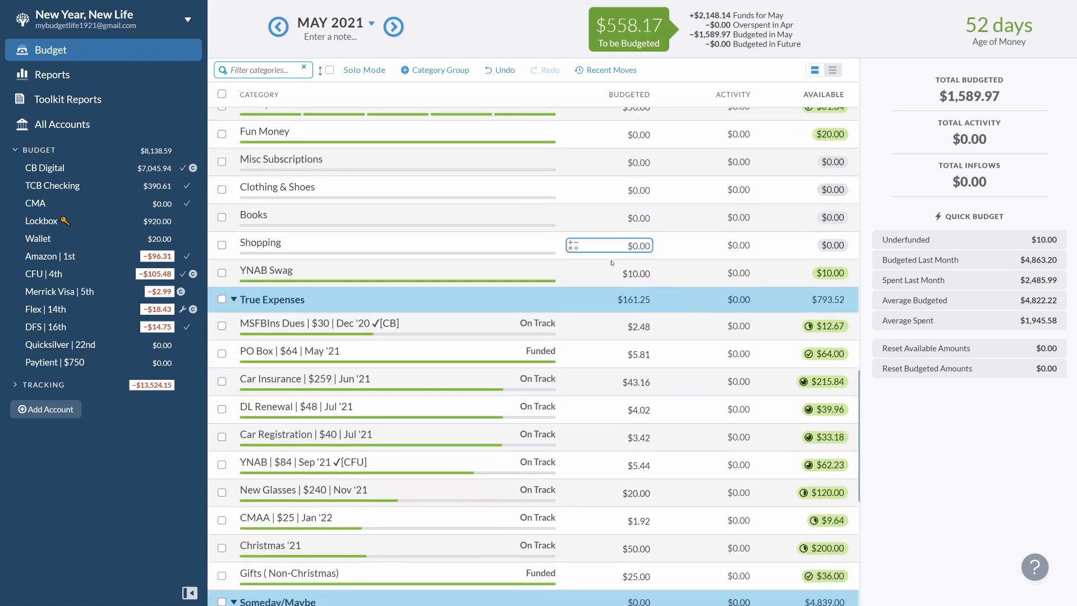
click(598, 280)
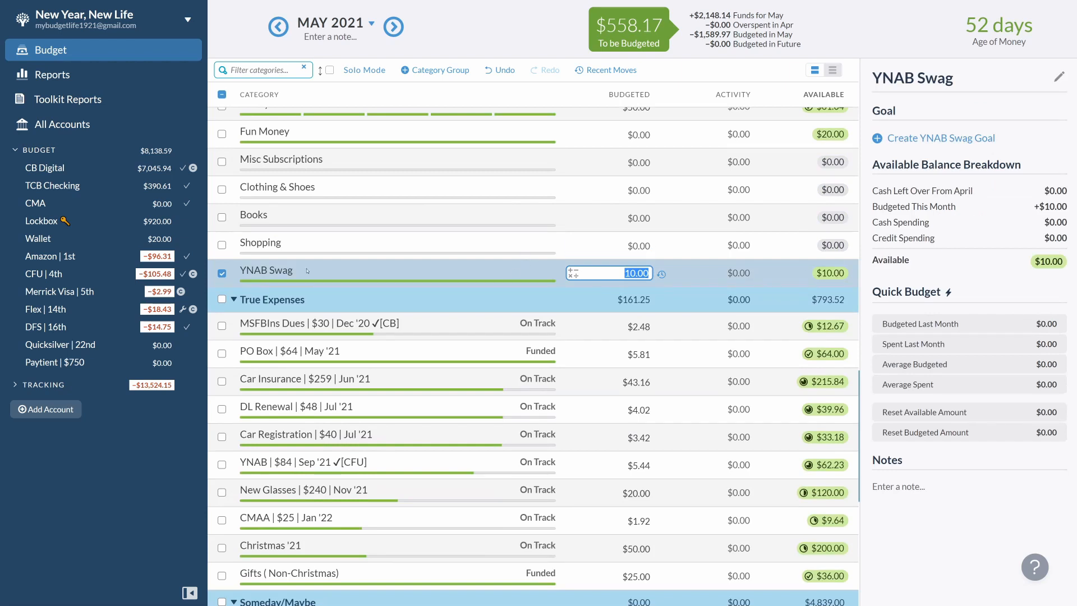
click(222, 273)
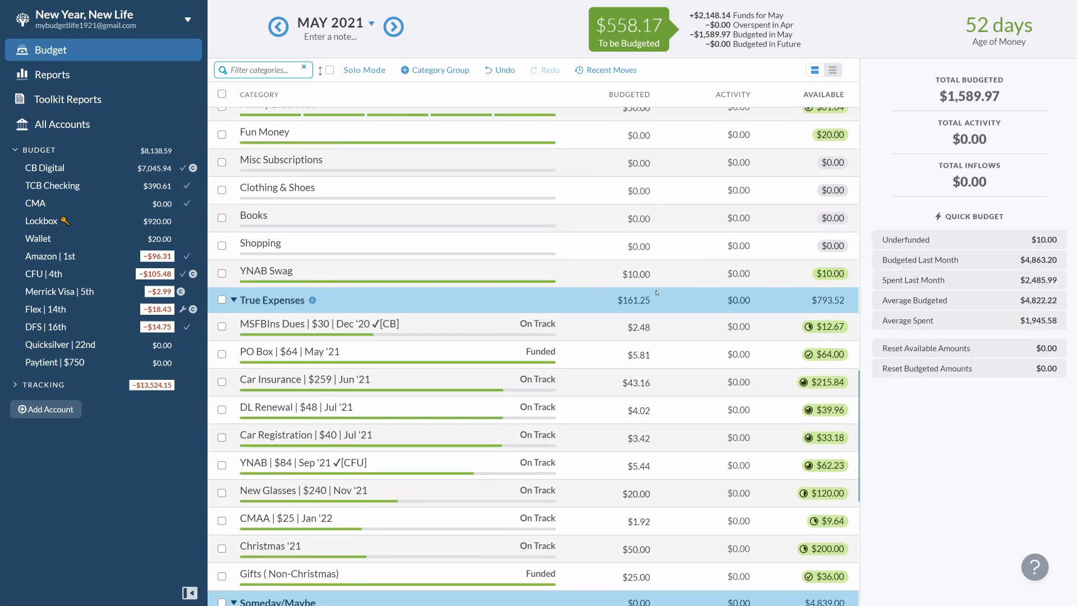
- Look through the True Expenses, Someday/Maybe, Savings & Investments and Wish Farm categories for May
scroll(592, 310, down, 3)
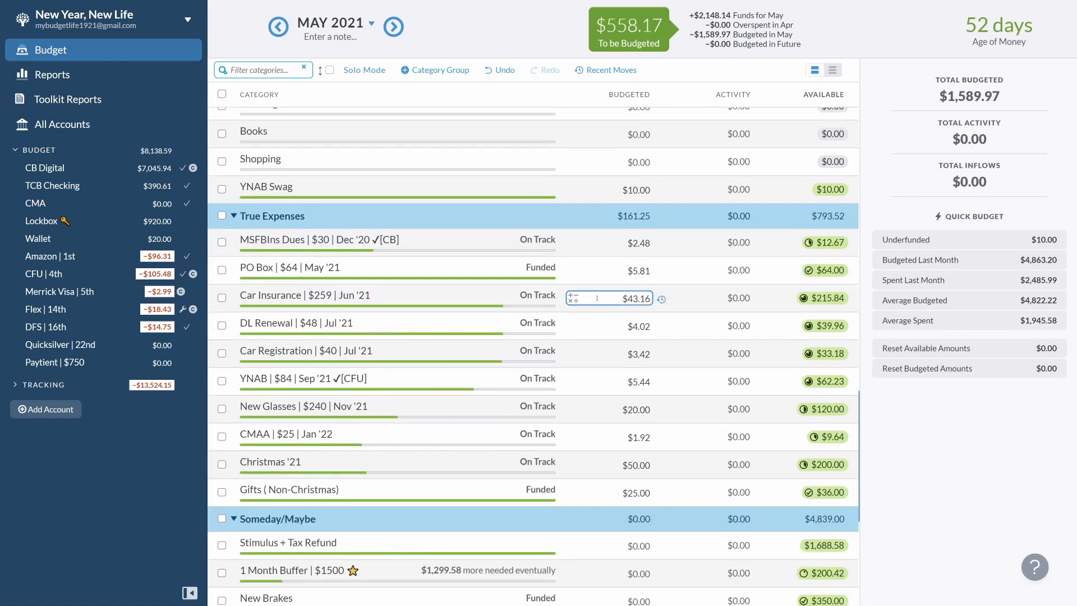
scroll(597, 298, down, 5)
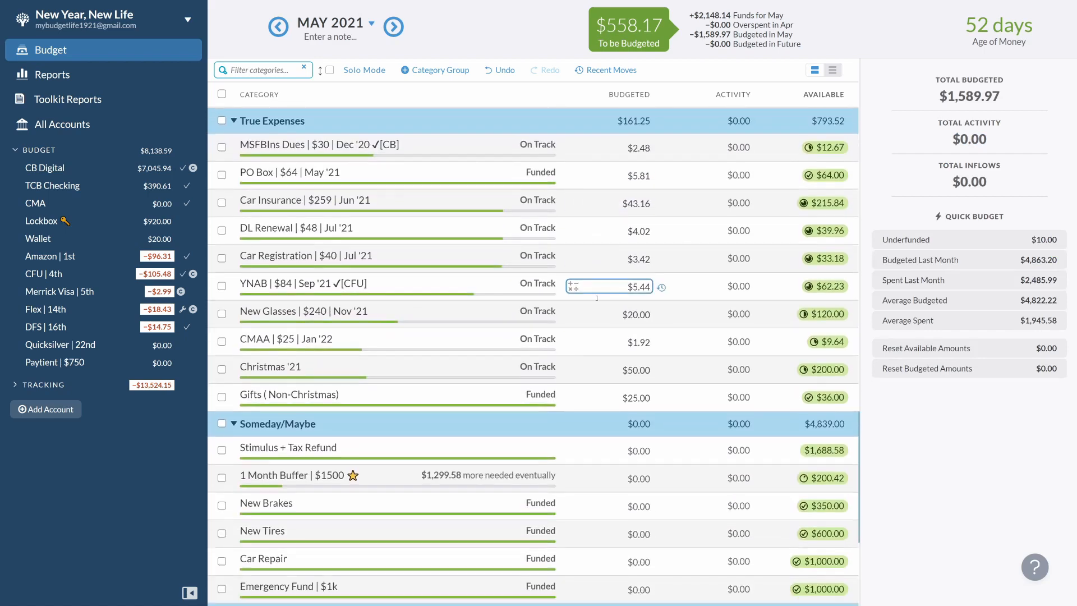
scroll(596, 297, down, 5)
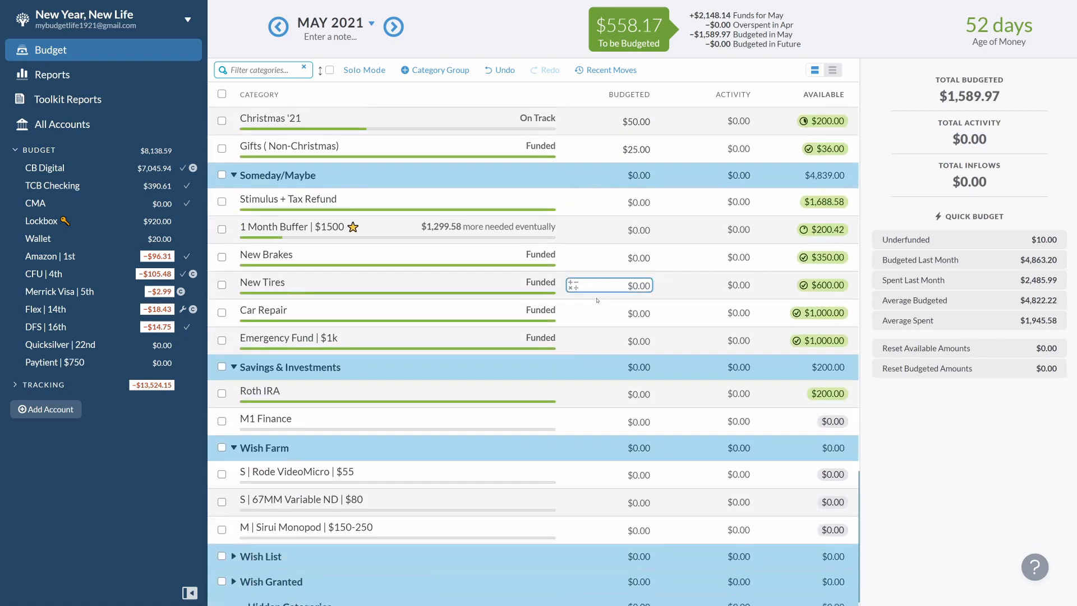
scroll(597, 298, up, 20)
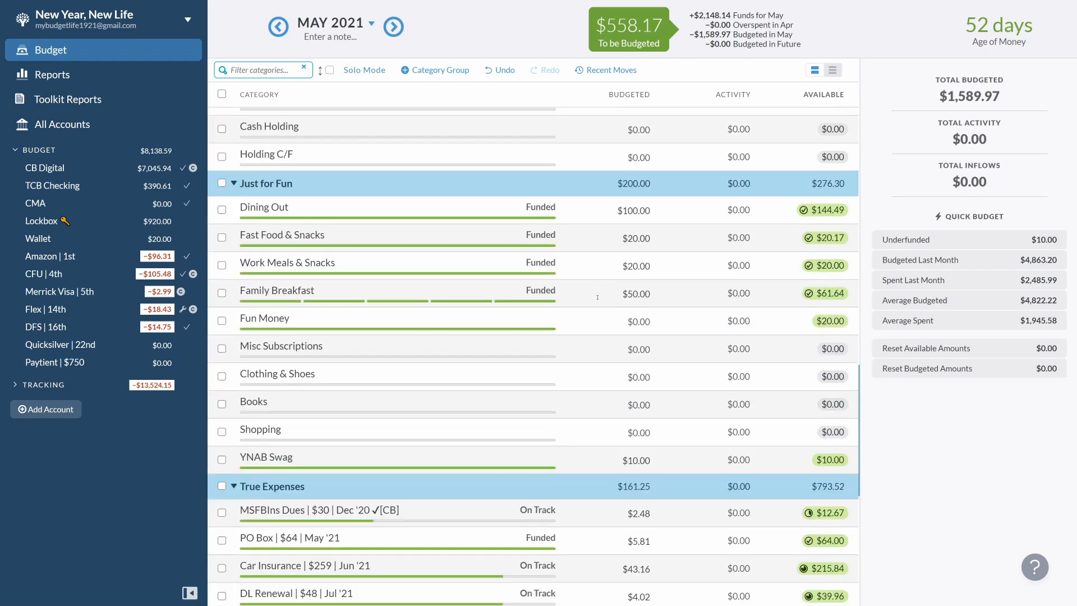
scroll(597, 297, up, 8)
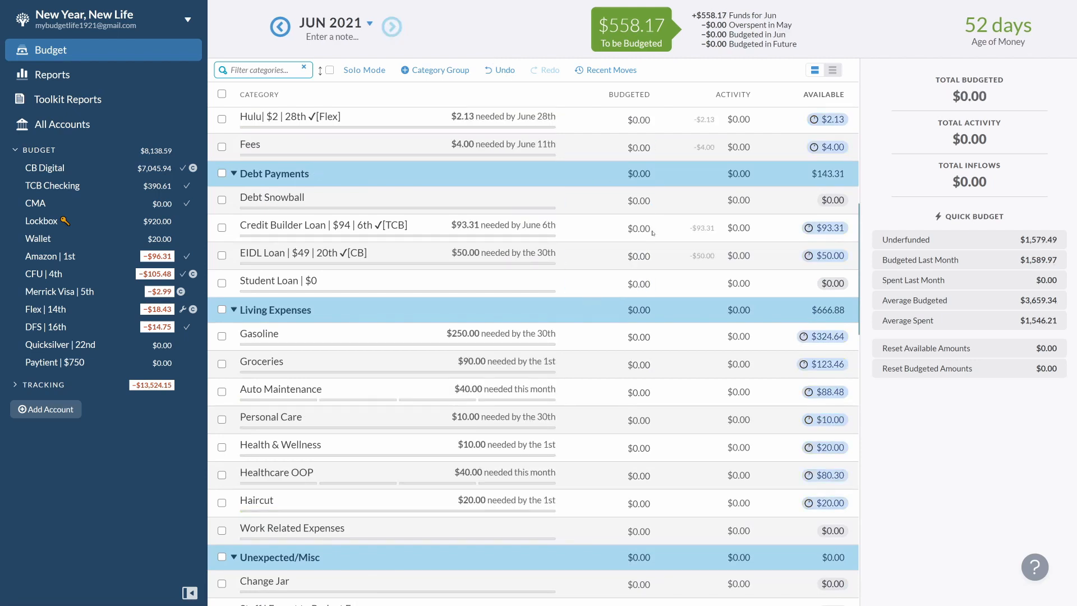
- In the June 2021 budget, set the Credit Builder Loan goal amount to 100 and save it
click(634, 230)
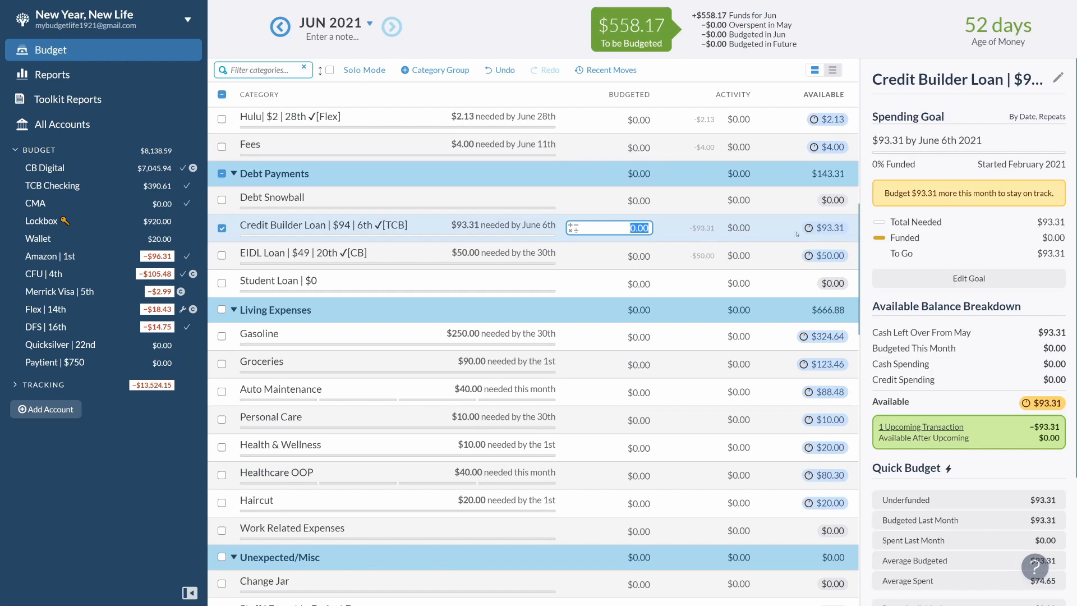
click(965, 277)
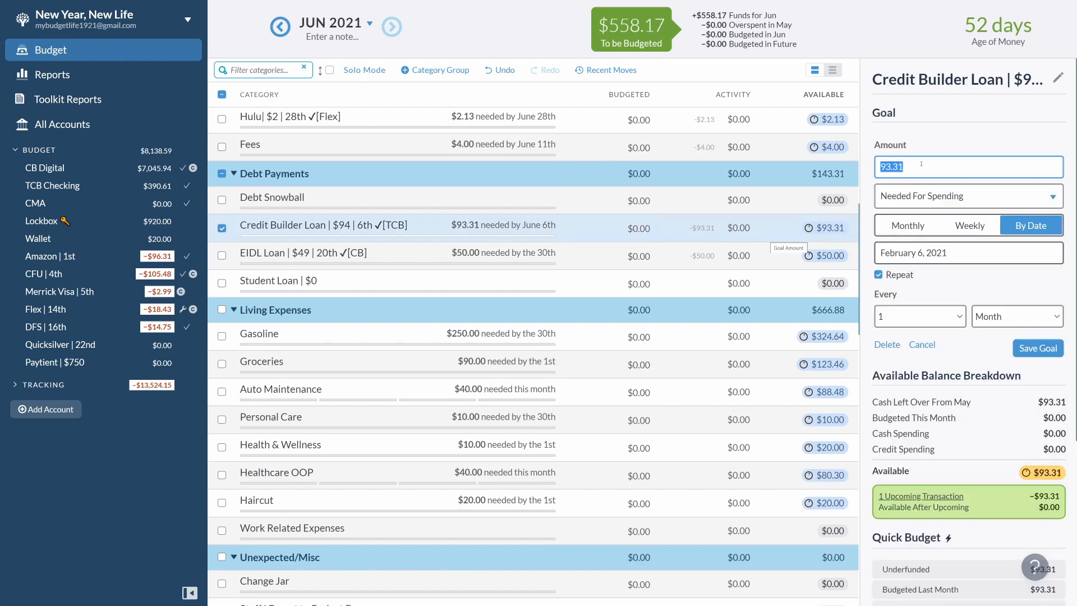
text(100)
click(1035, 349)
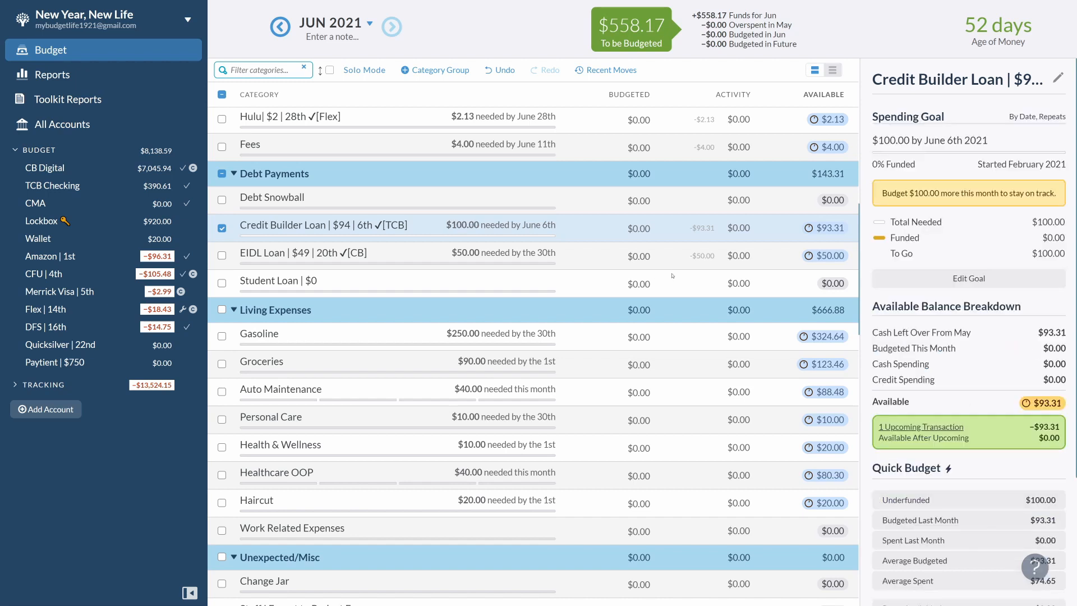
click(222, 229)
- Change the June Healthcare OOP goal to 60.00 monthly, needed by the 1st, and save it
click(627, 230)
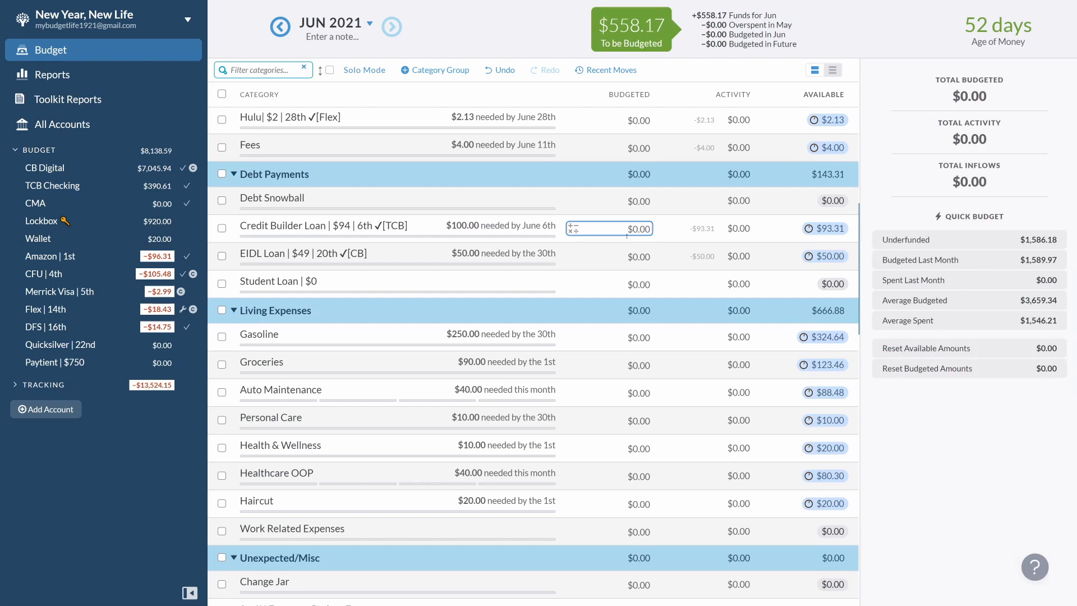
scroll(595, 277, down, 3)
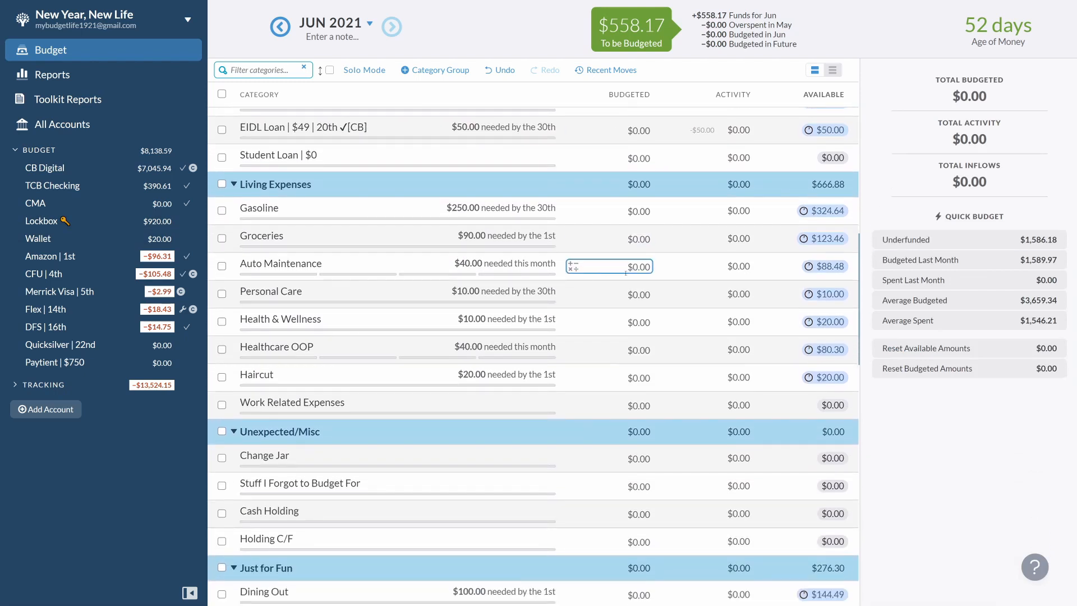
scroll(625, 273, down, 1)
click(630, 306)
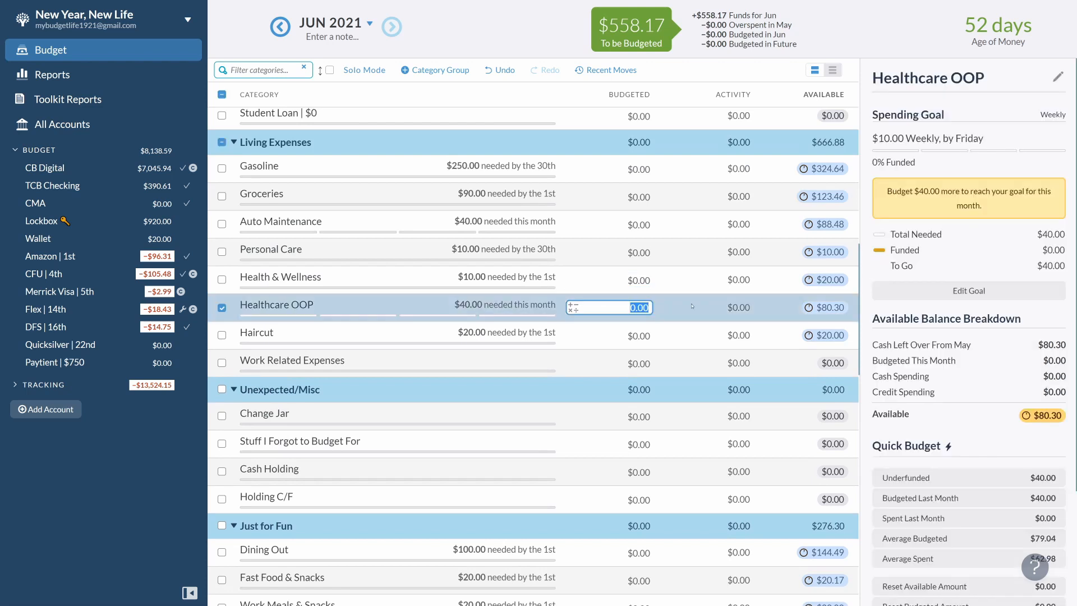
click(975, 296)
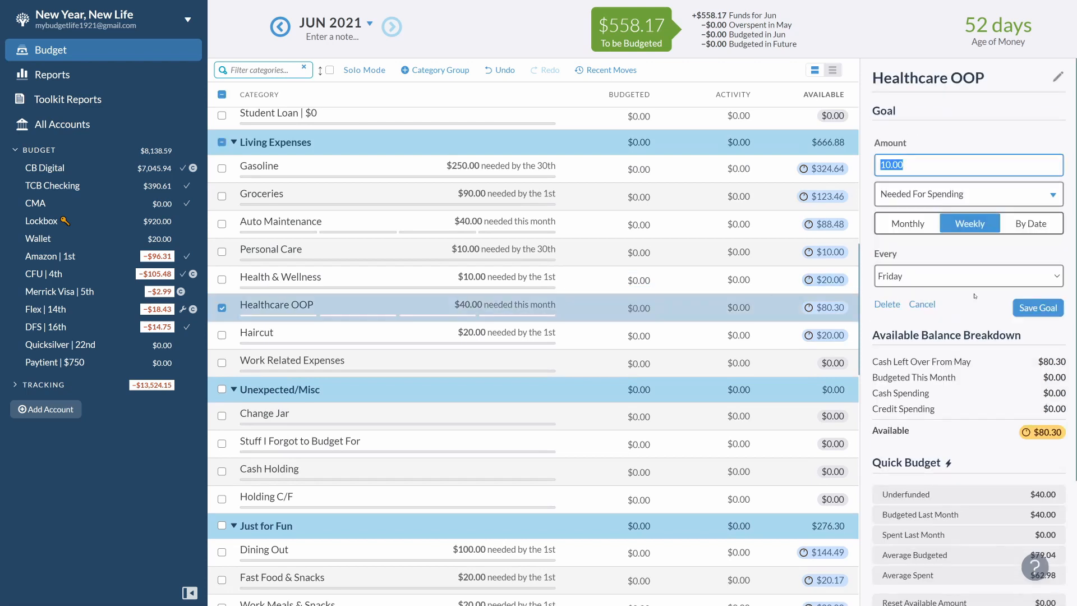
text(60.00)
click(912, 223)
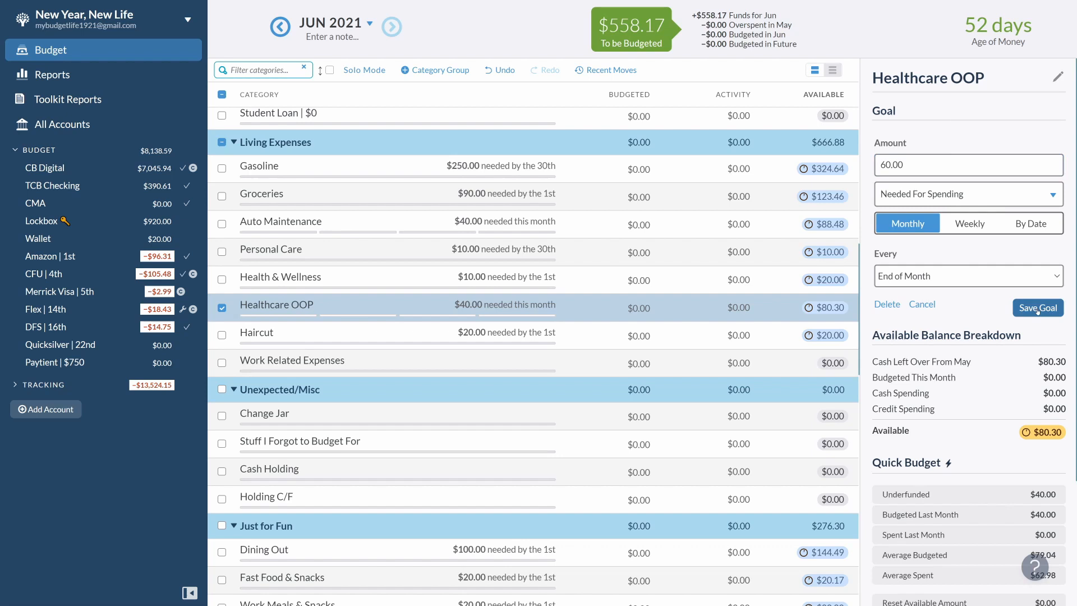
click(965, 275)
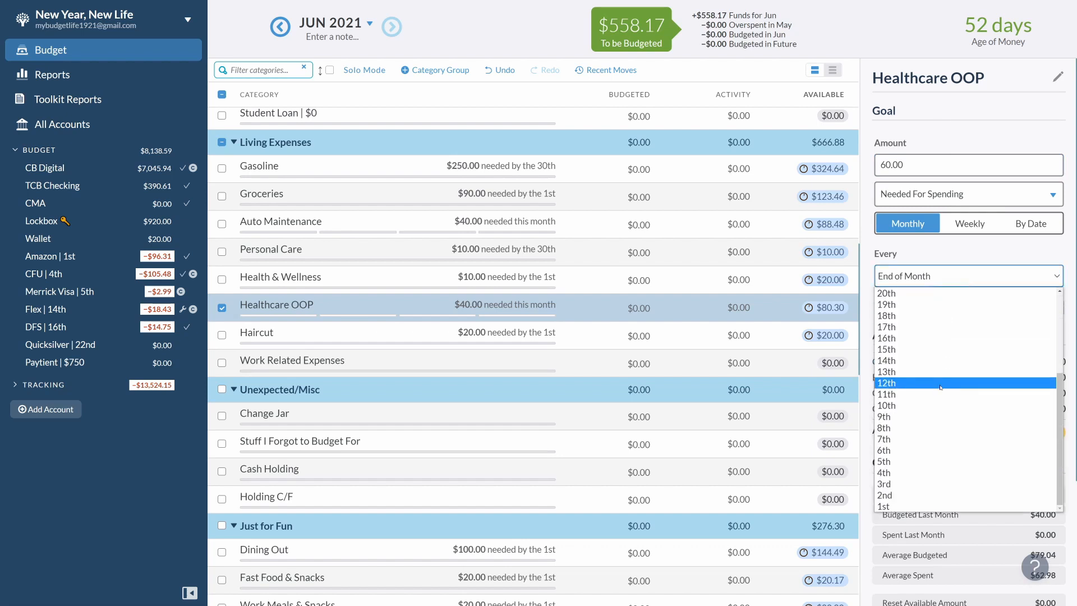
click(897, 505)
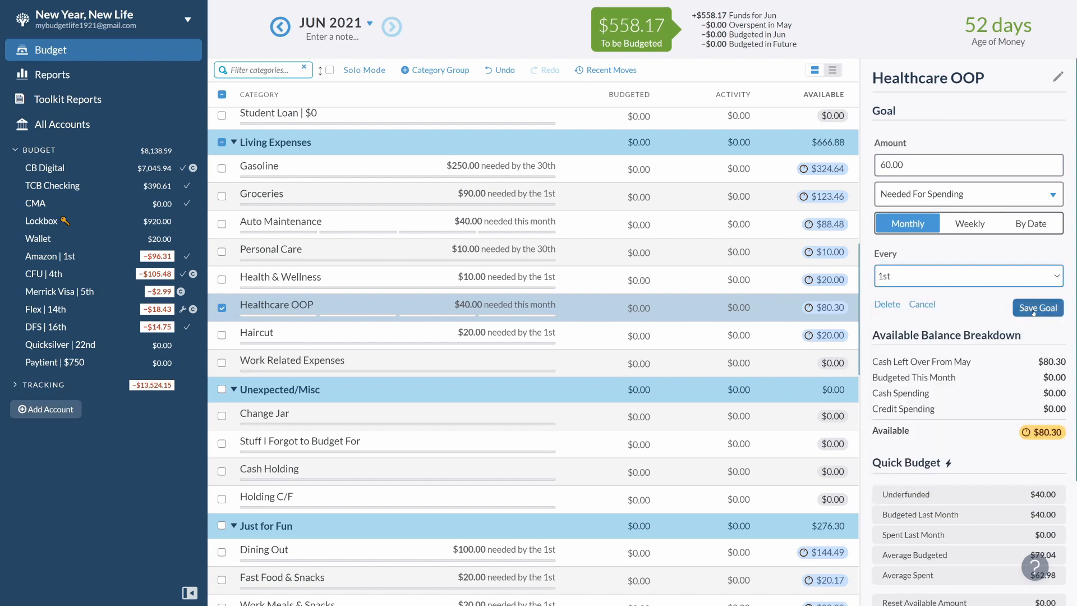
click(1033, 309)
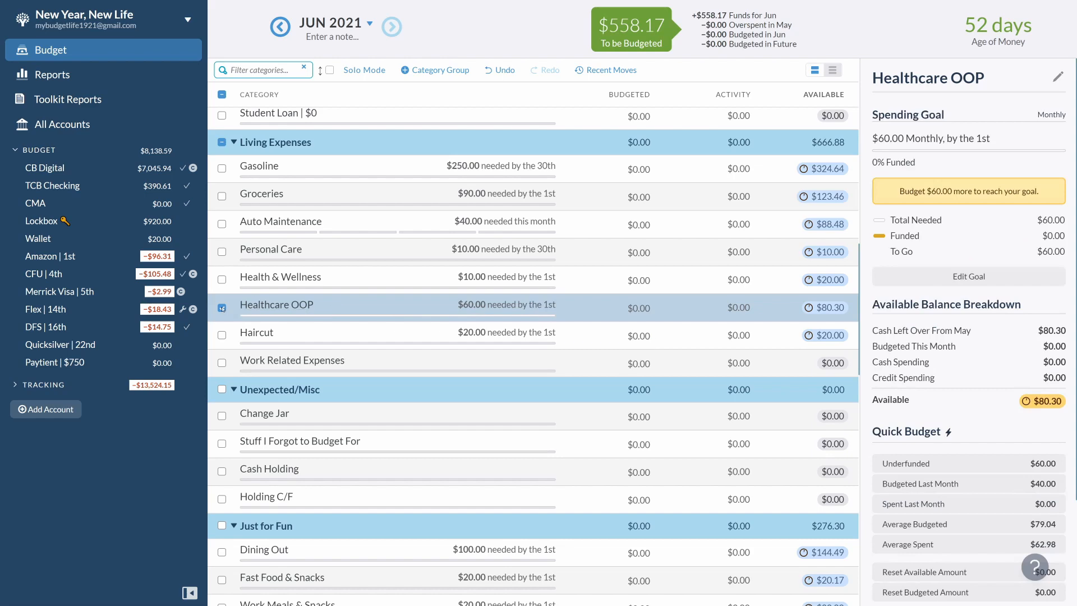
click(222, 308)
- Review the June goals and available amounts of the remaining categories, from Just for Fun through True Expenses to the Wish Farm
scroll(599, 359, down, 4)
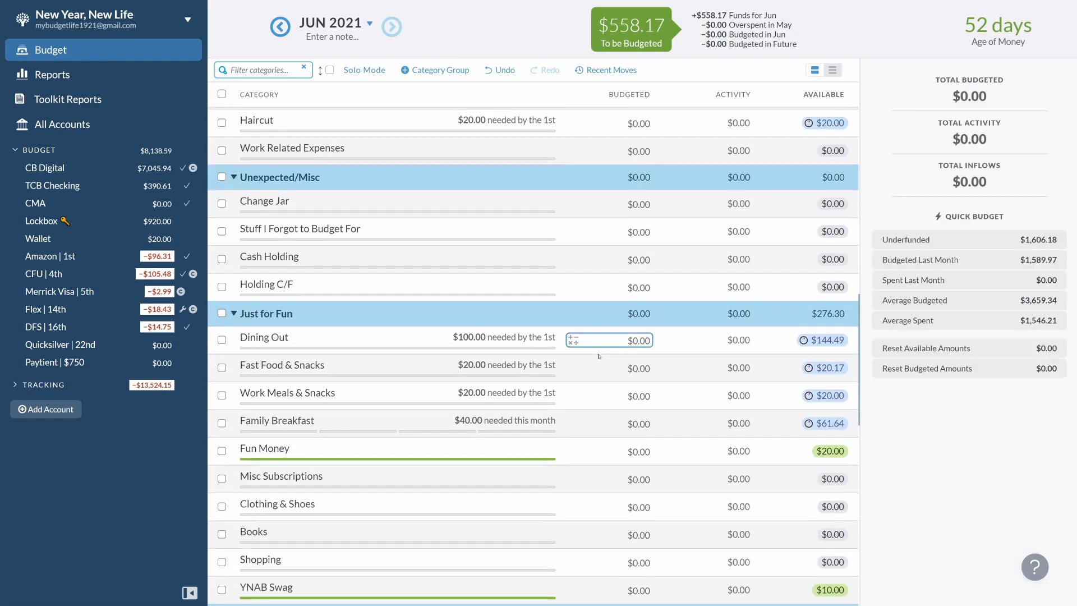
scroll(599, 355, down, 1)
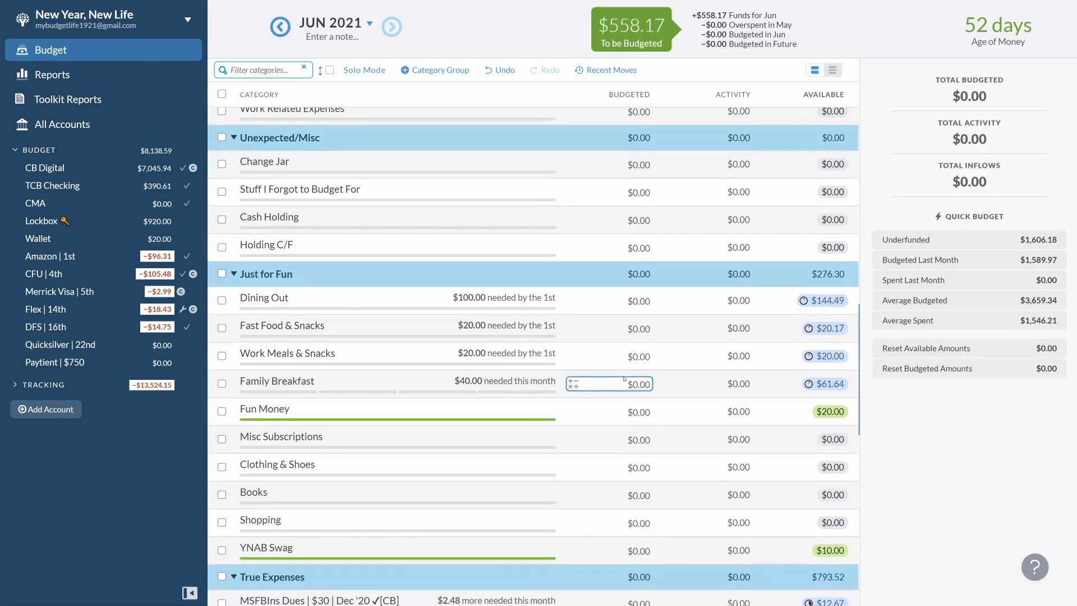
scroll(627, 375, down, 2)
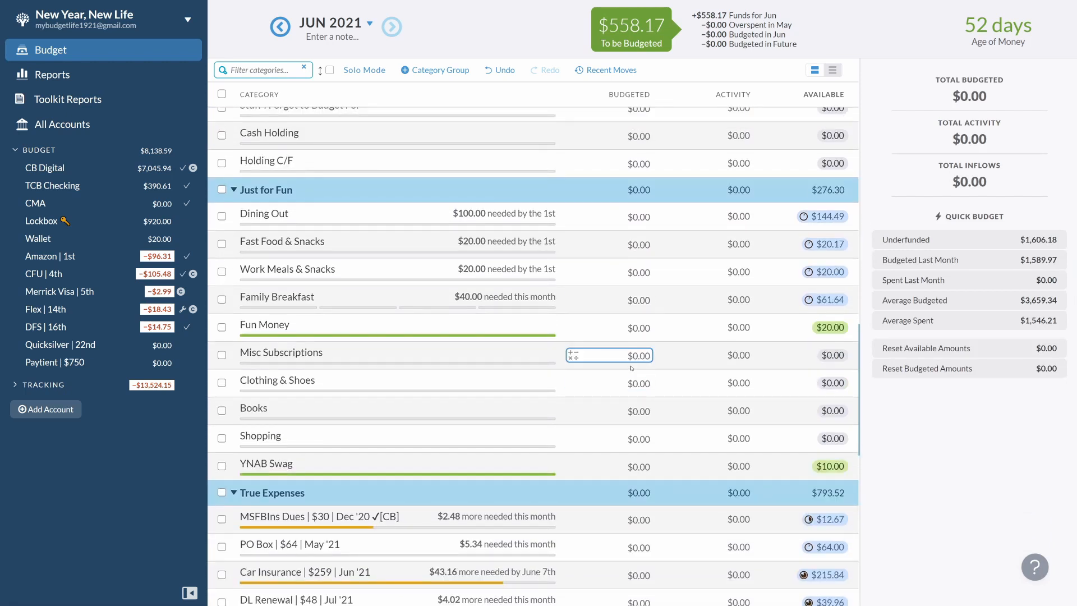
scroll(632, 367, down, 3)
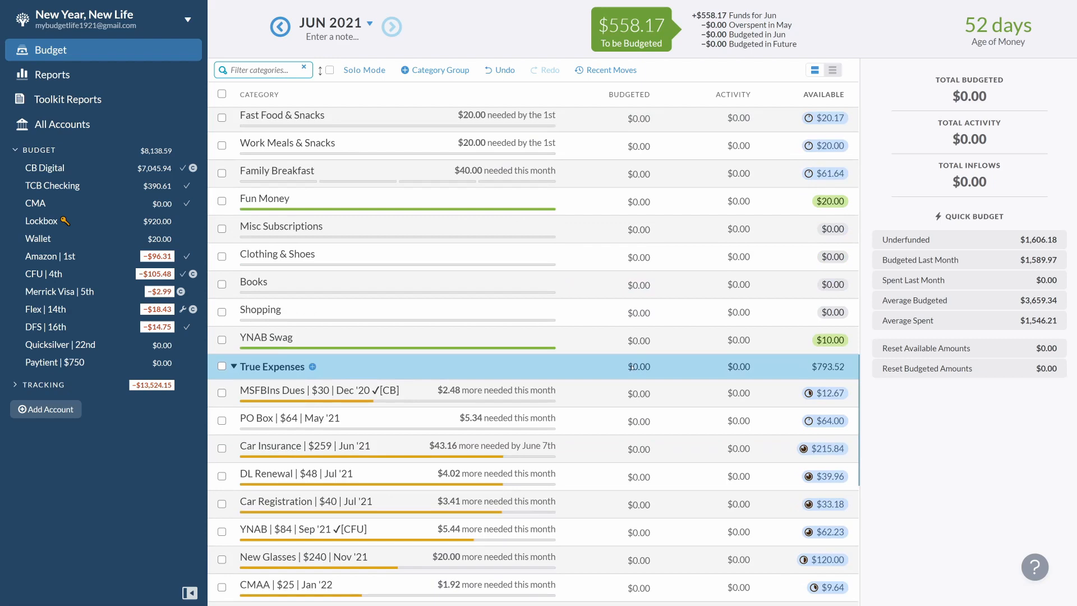
scroll(632, 367, down, 7)
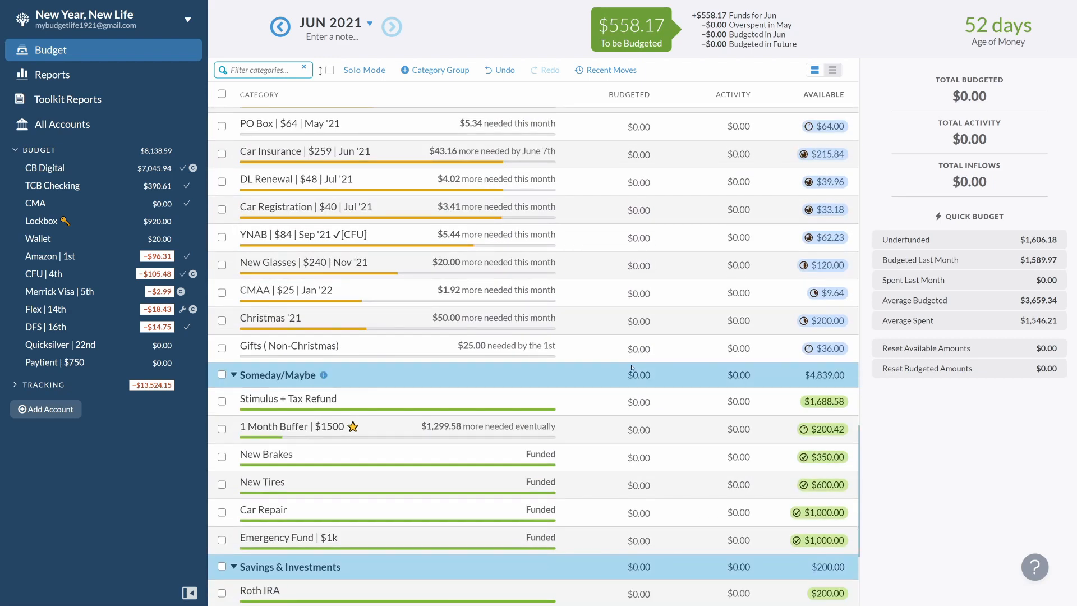
scroll(631, 367, down, 3)
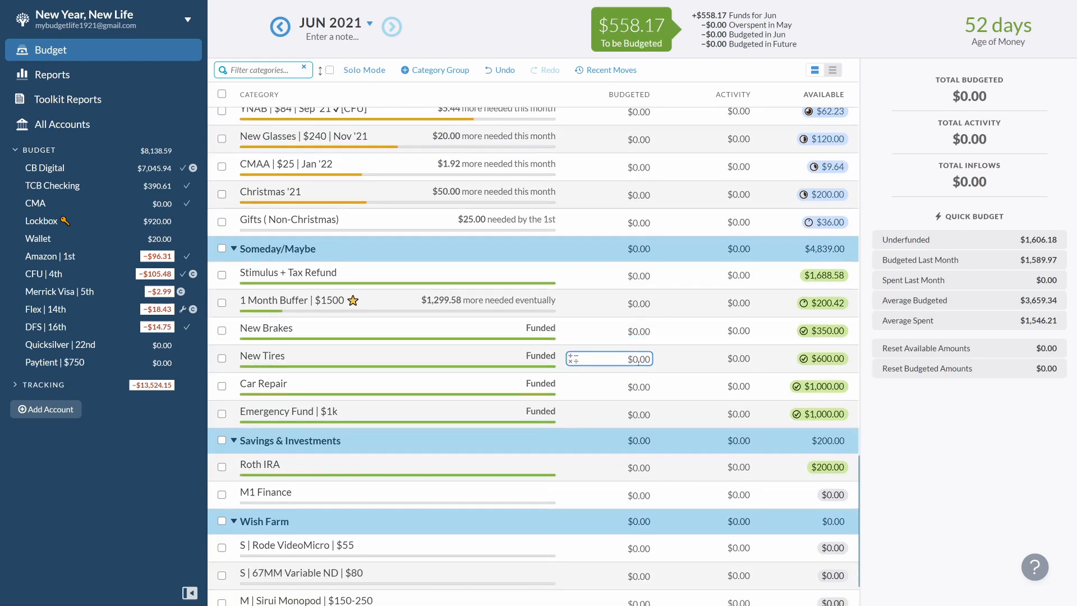
scroll(638, 361, down, 2)
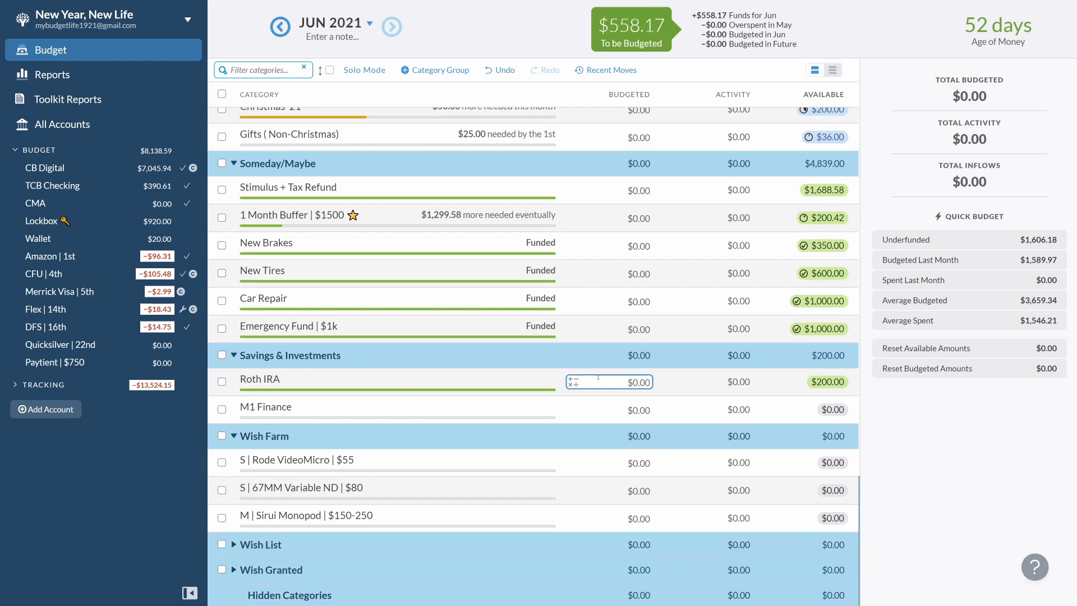
scroll(598, 377, up, 20)
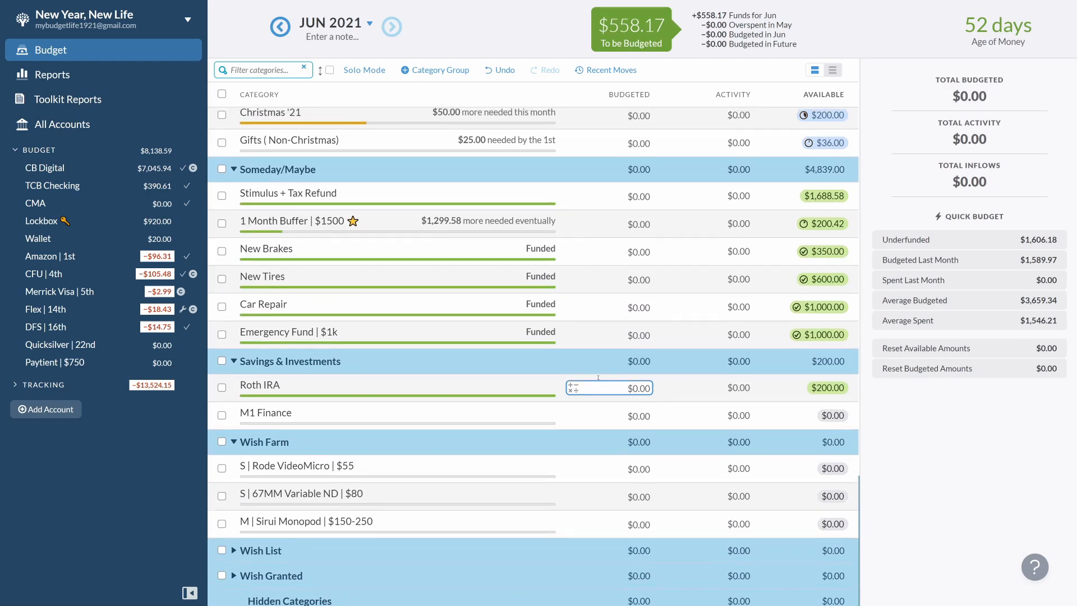
scroll(618, 306, up, 5)
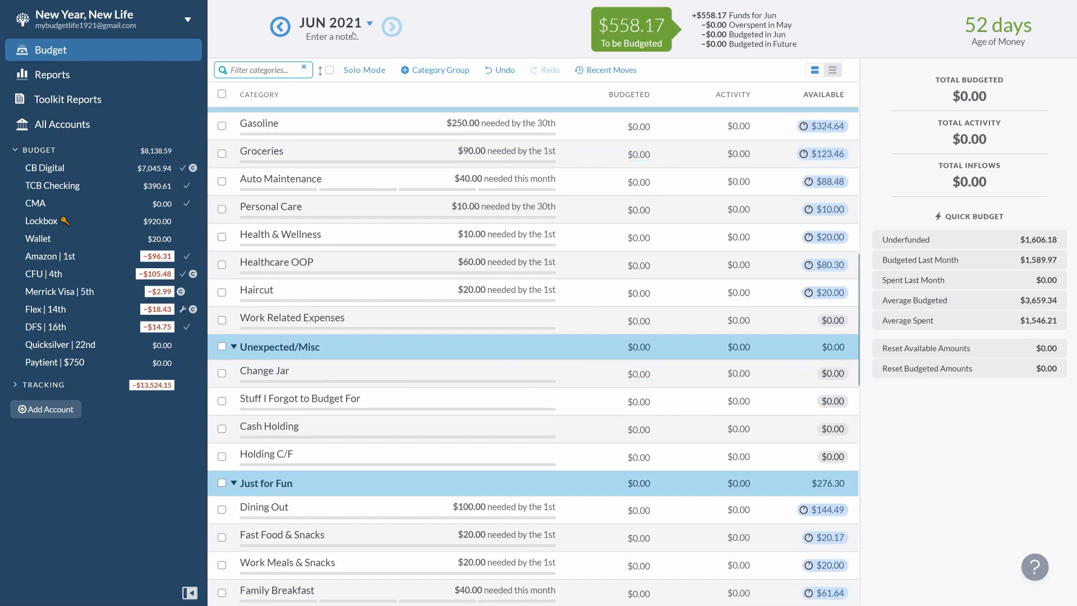
- Return to the May 2021 budget and enter 55 as the budgeted amount for Tithes
click(281, 30)
click(281, 27)
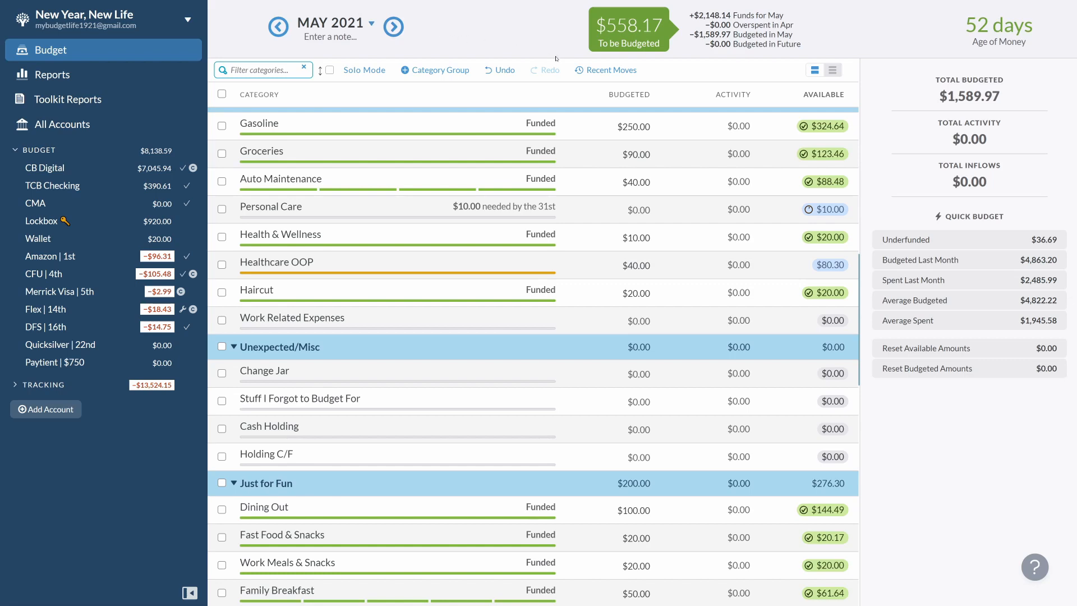
scroll(372, 117, up, 4)
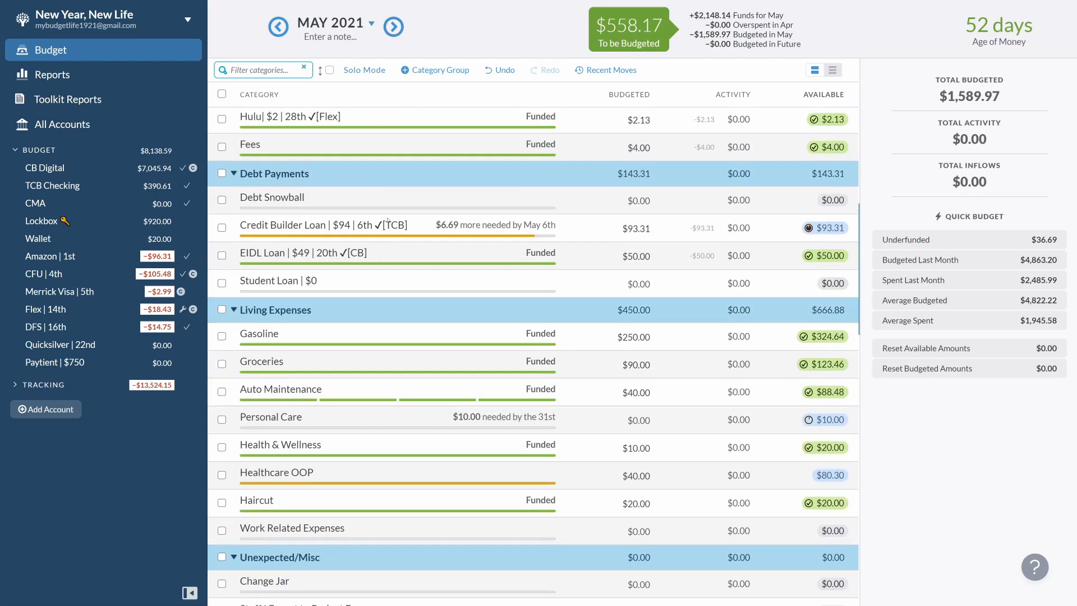
scroll(388, 220, up, 11)
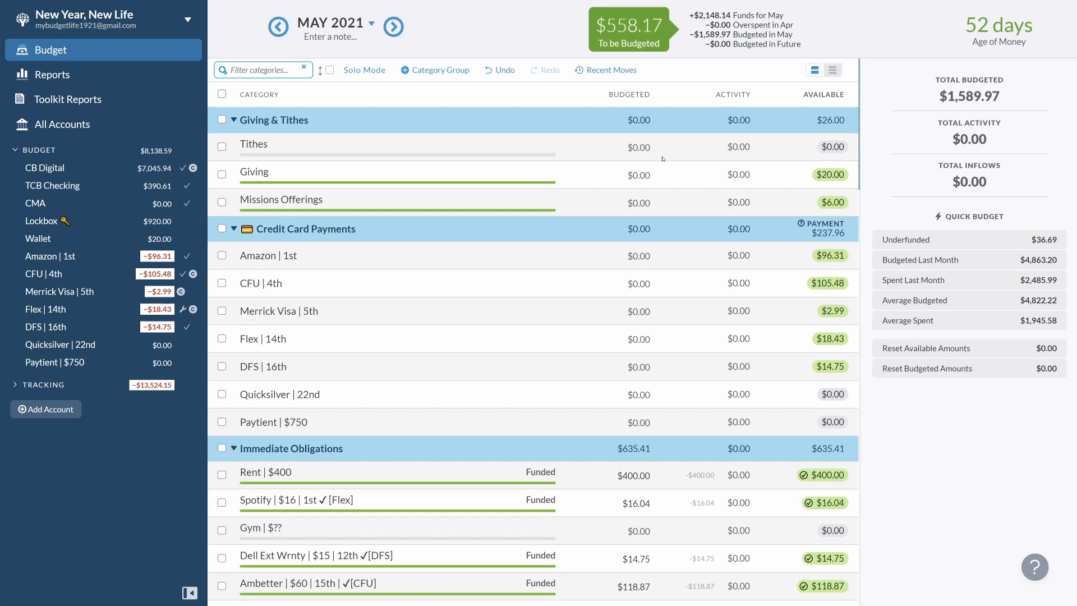
click(648, 147)
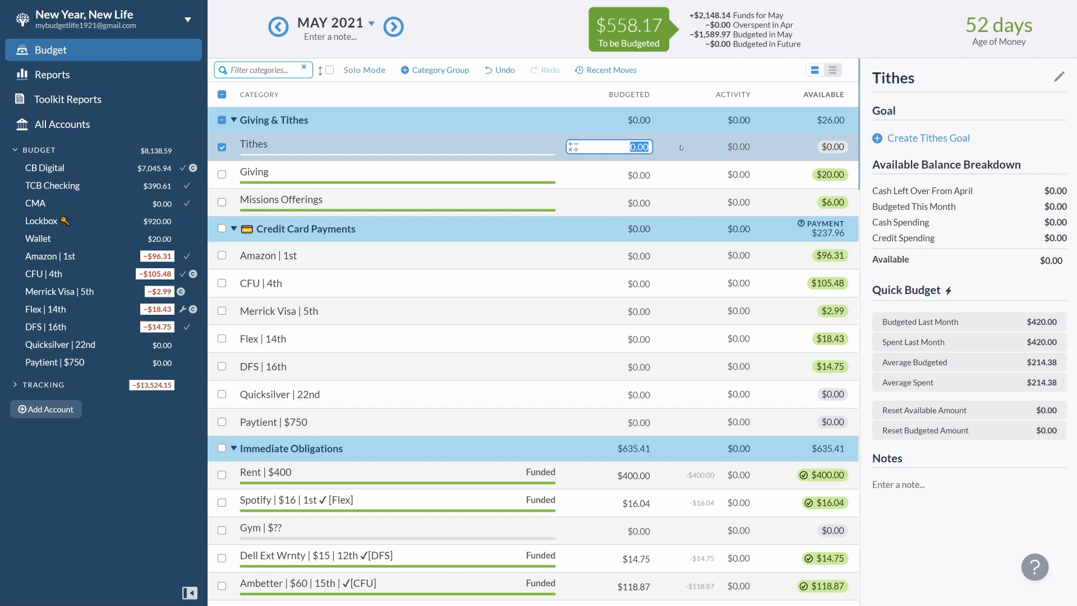
text(55)
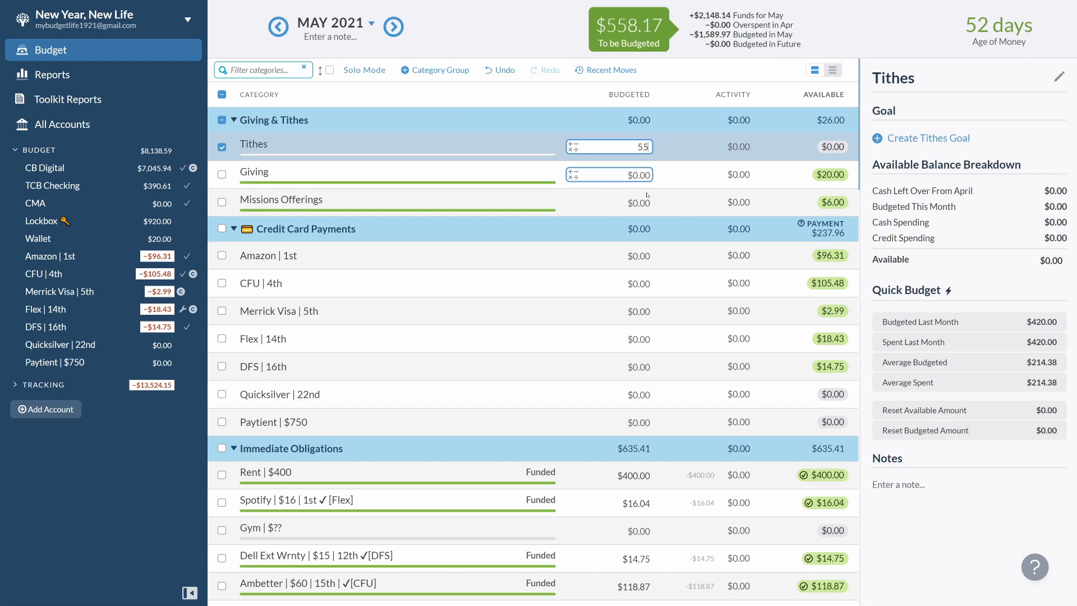
- Budget 1 dollar for Missions Offerings in May
click(645, 201)
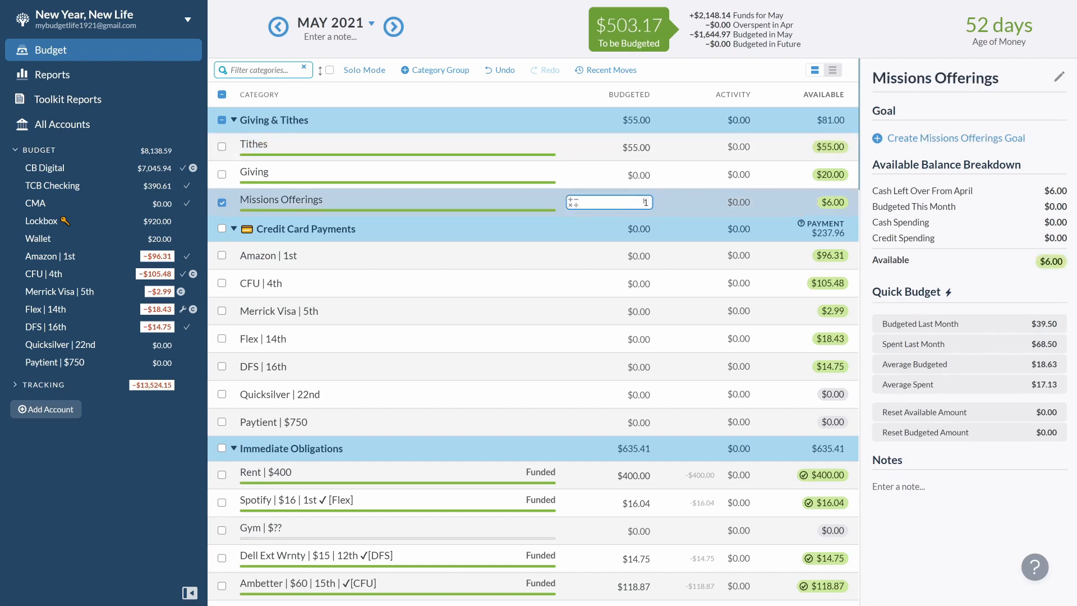
text(1)
key(Return)
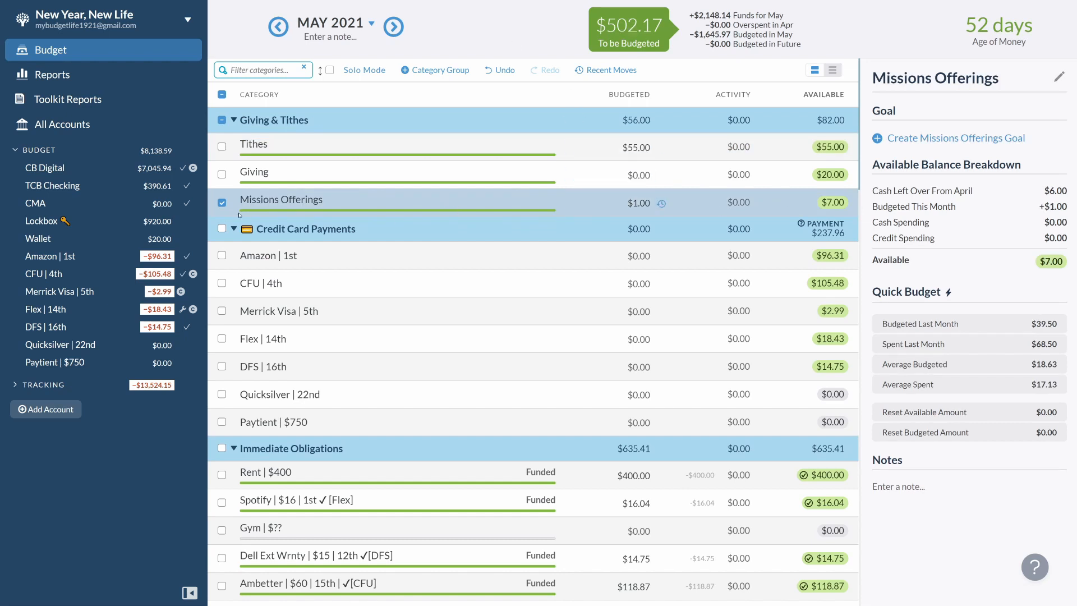
click(520, 212)
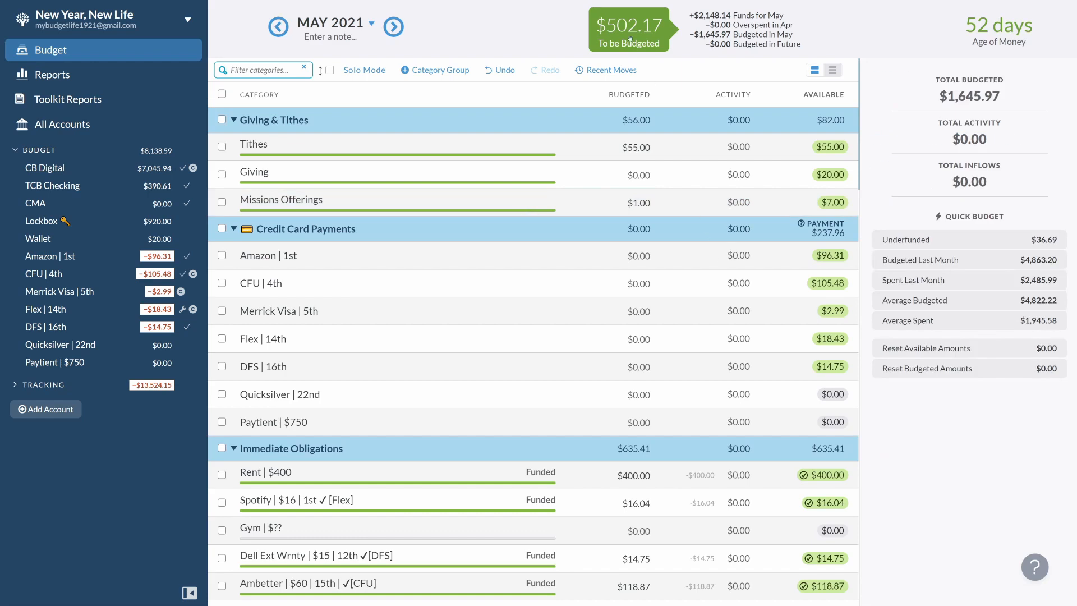
- Budget 500 for the 1 Month Buffer category in the May Someday/Maybe group
scroll(639, 264, down, 5)
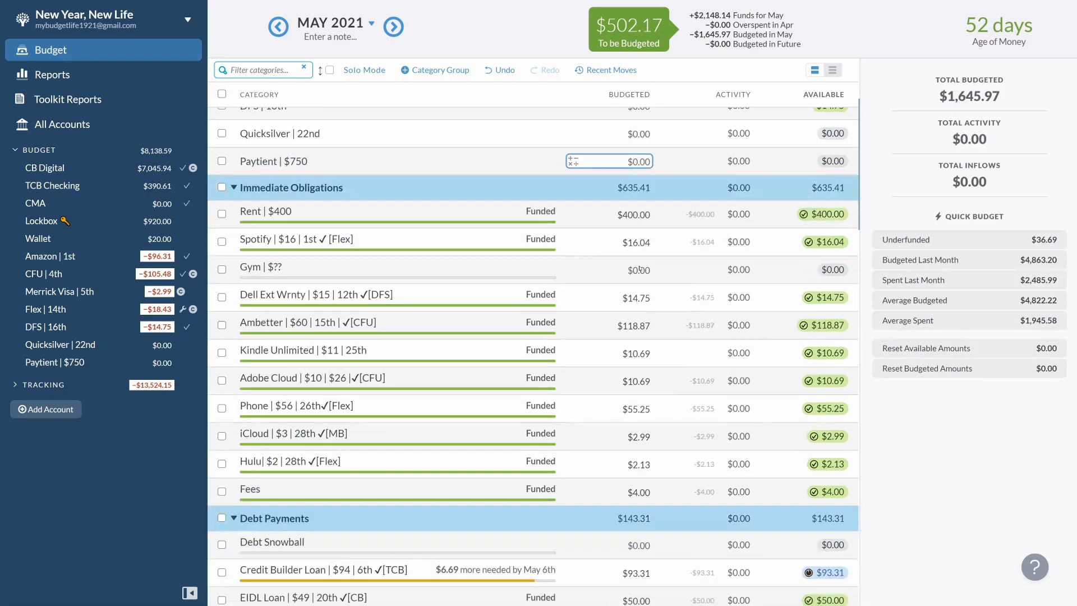
scroll(639, 265, down, 8)
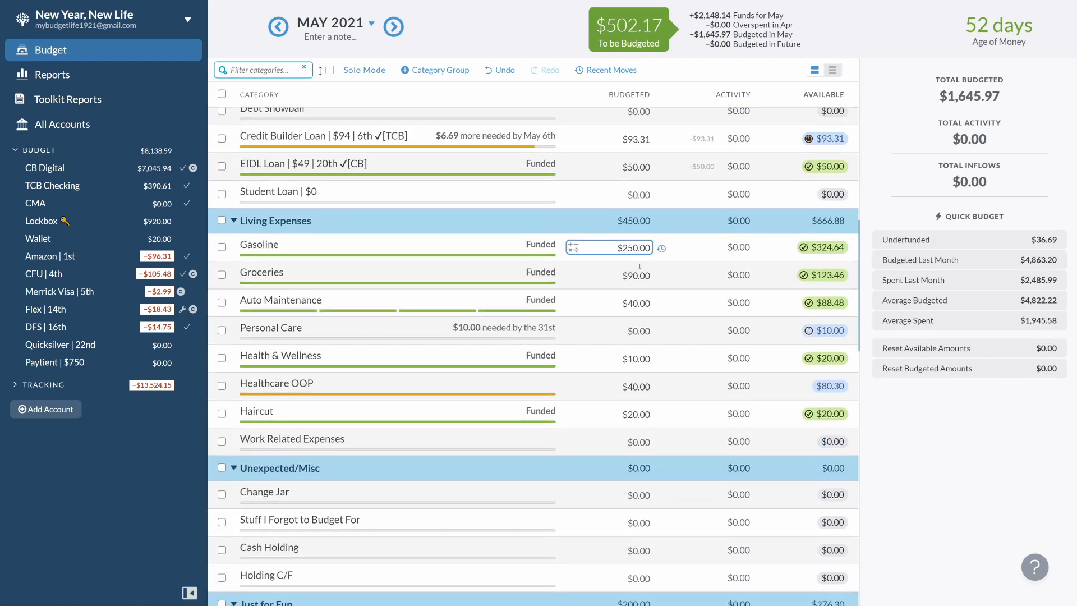
scroll(639, 266, down, 5)
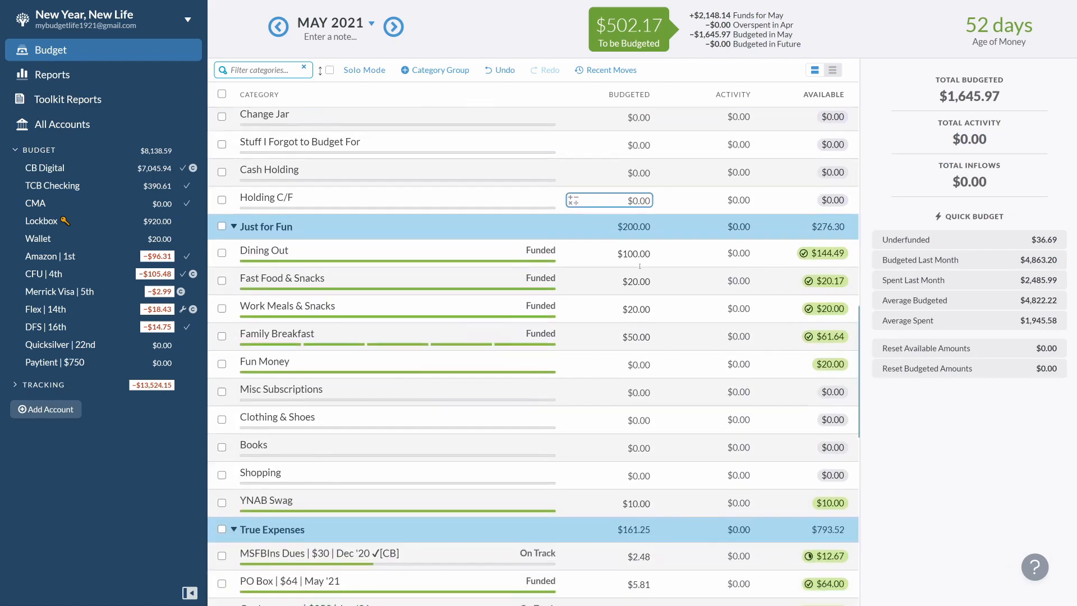
scroll(639, 266, down, 3)
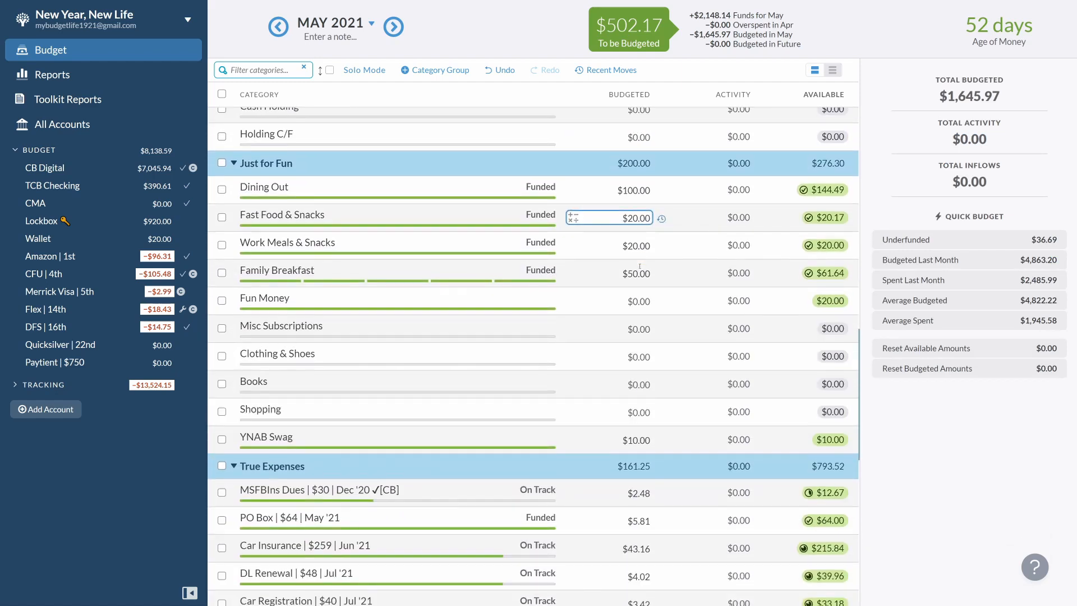
scroll(639, 266, down, 7)
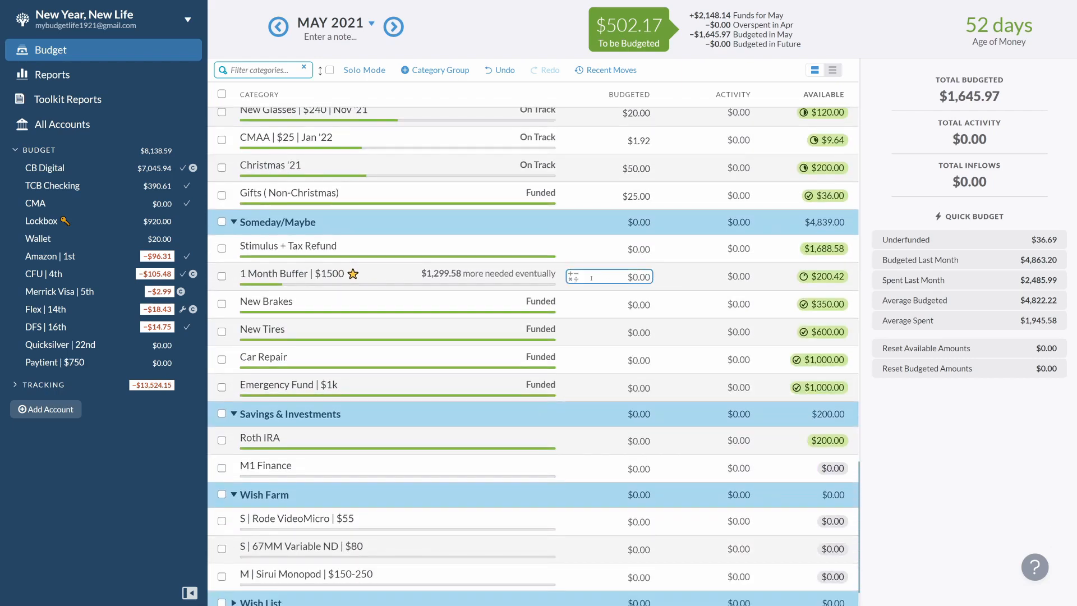
click(624, 275)
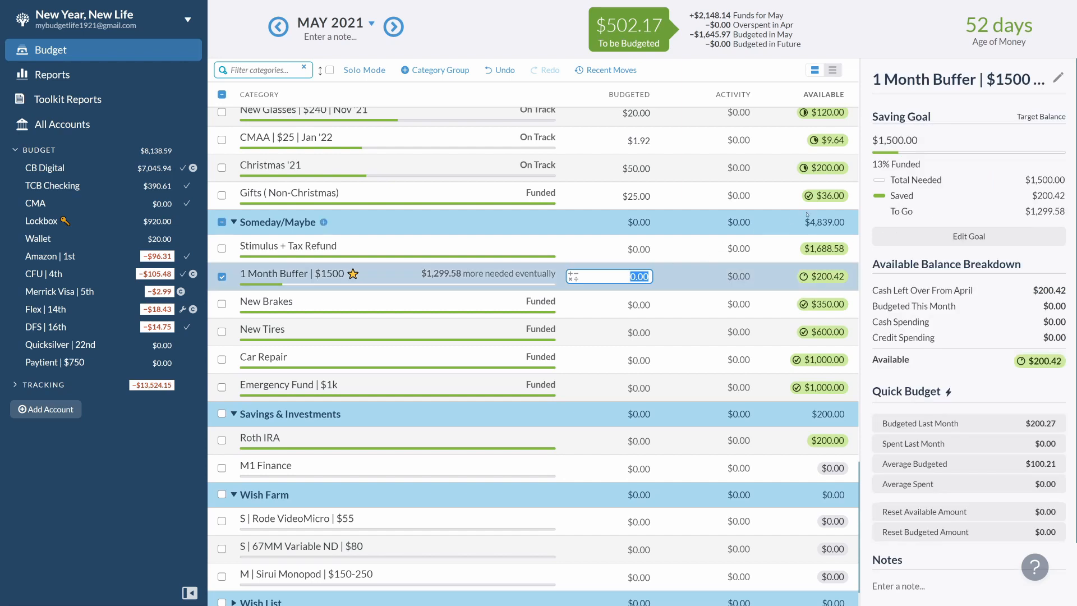
text(500)
key(Return)
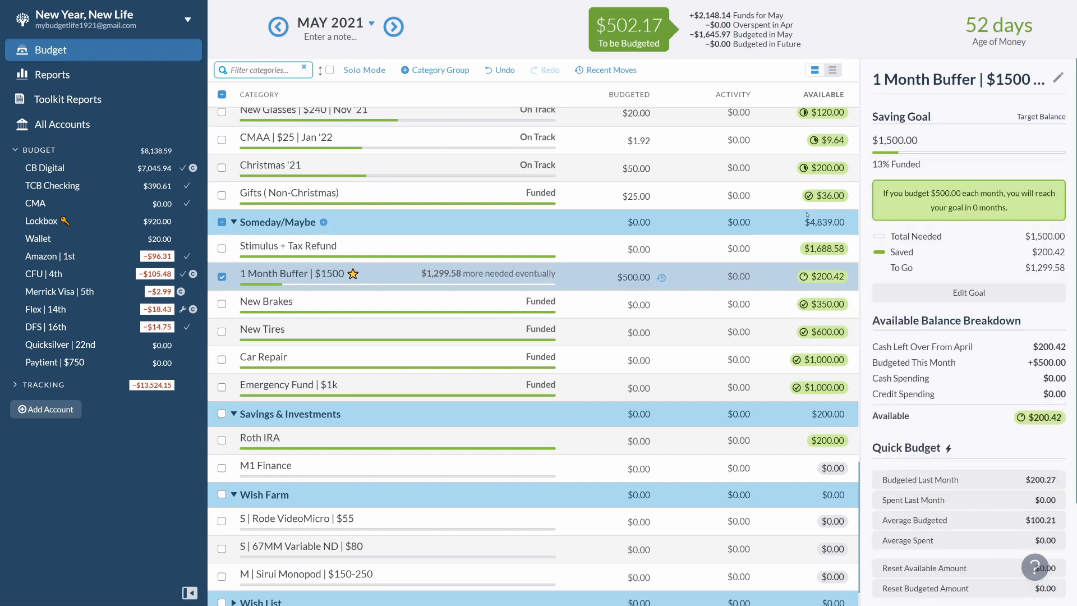
click(222, 279)
- Assign 2.17 to the Stimulus + Tax Refund category as its May budgeted amount
click(625, 251)
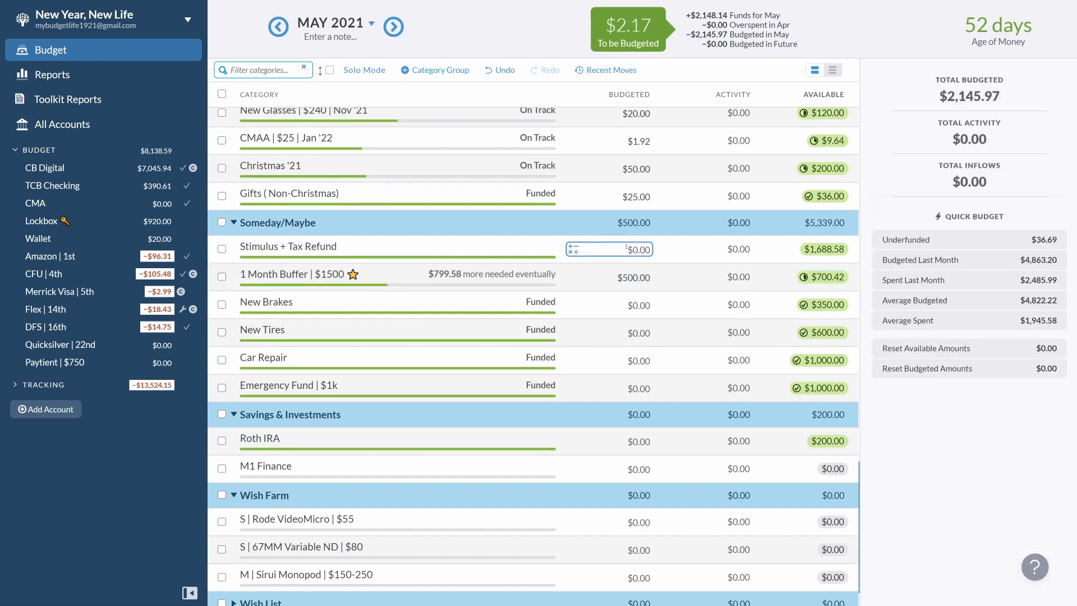
click(625, 250)
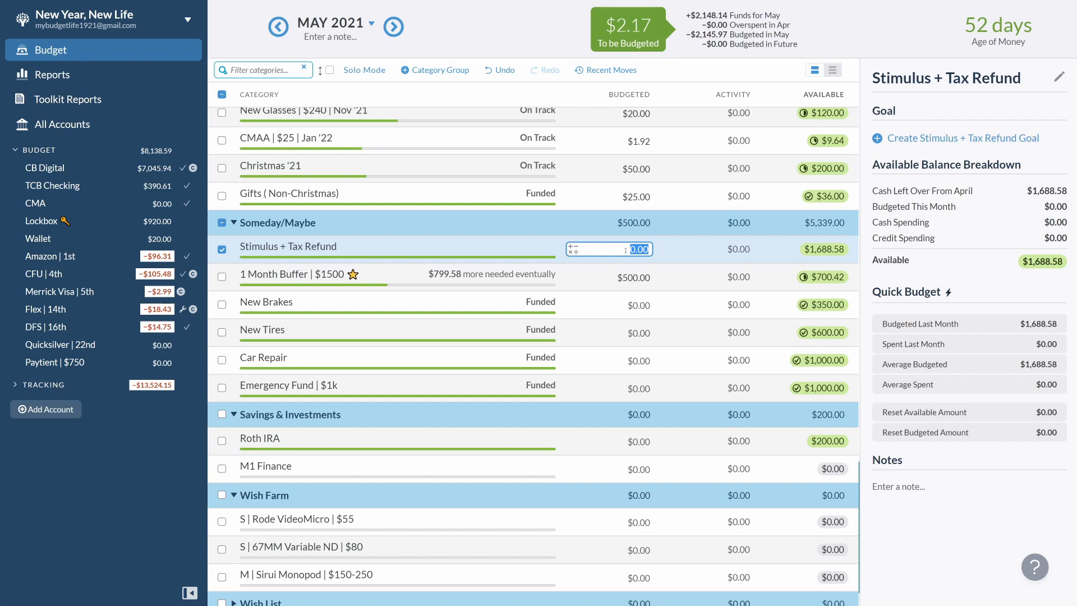
text(2.17)
key(Return)
click(221, 251)
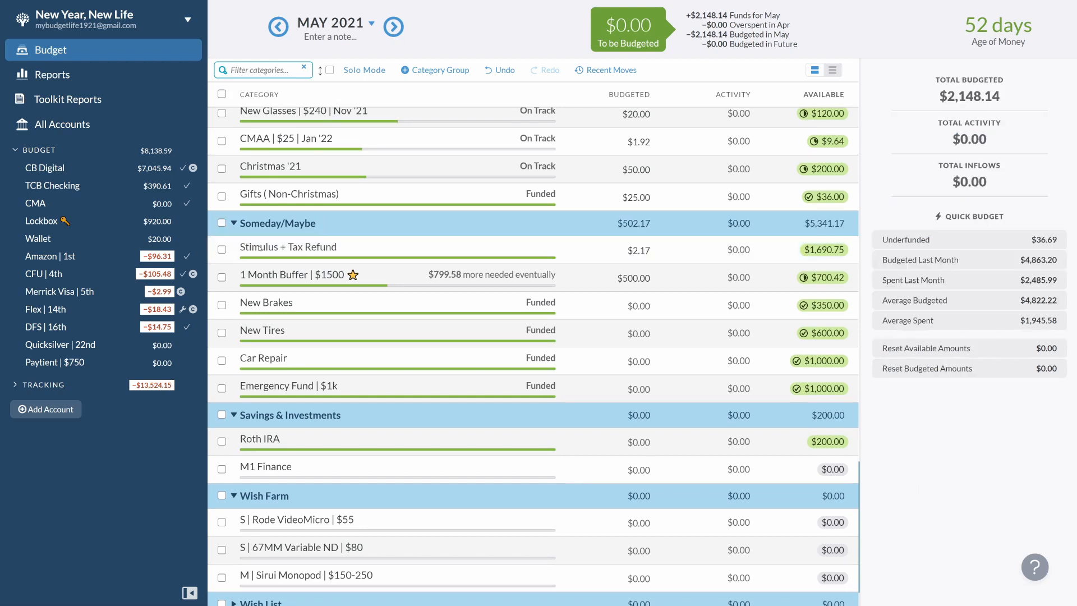
- Rename the Stimulus + Tax Refund category as LASIK Fund
click(310, 248)
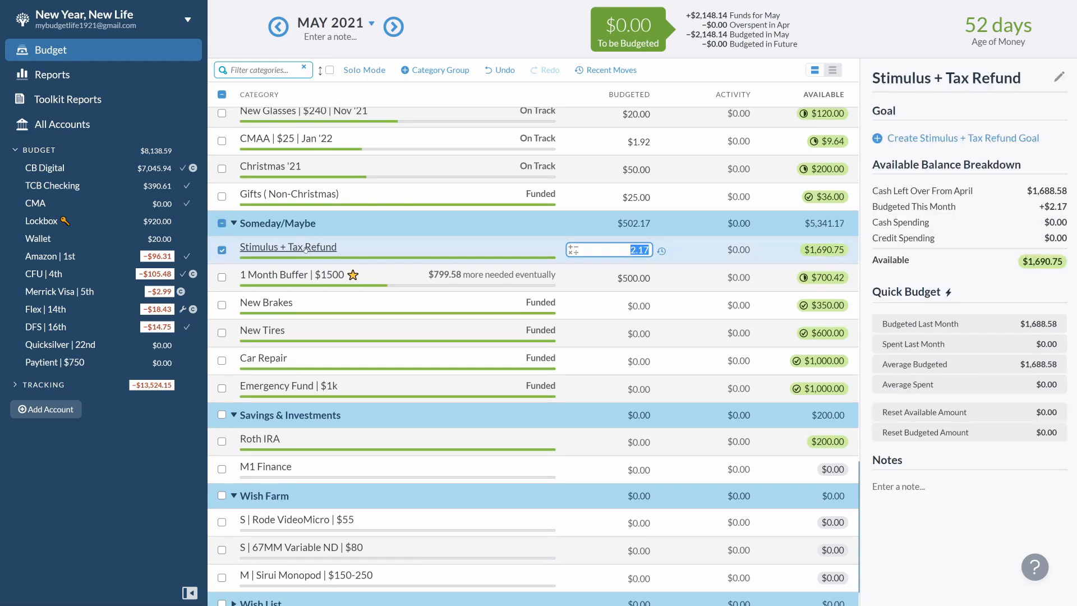
click(310, 248)
drag(282, 279, 108, 287)
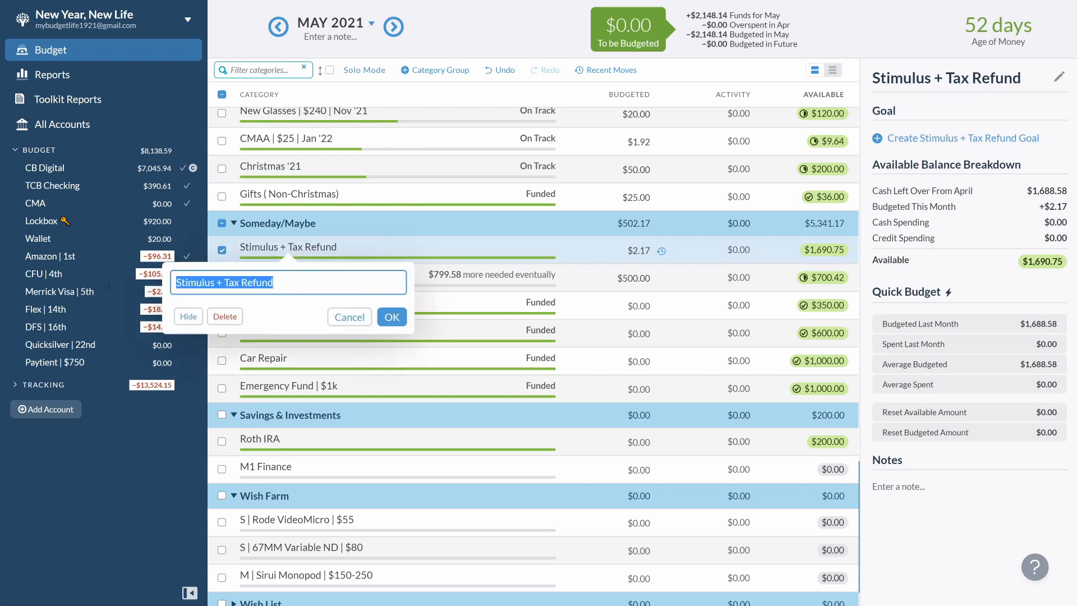
text(L)
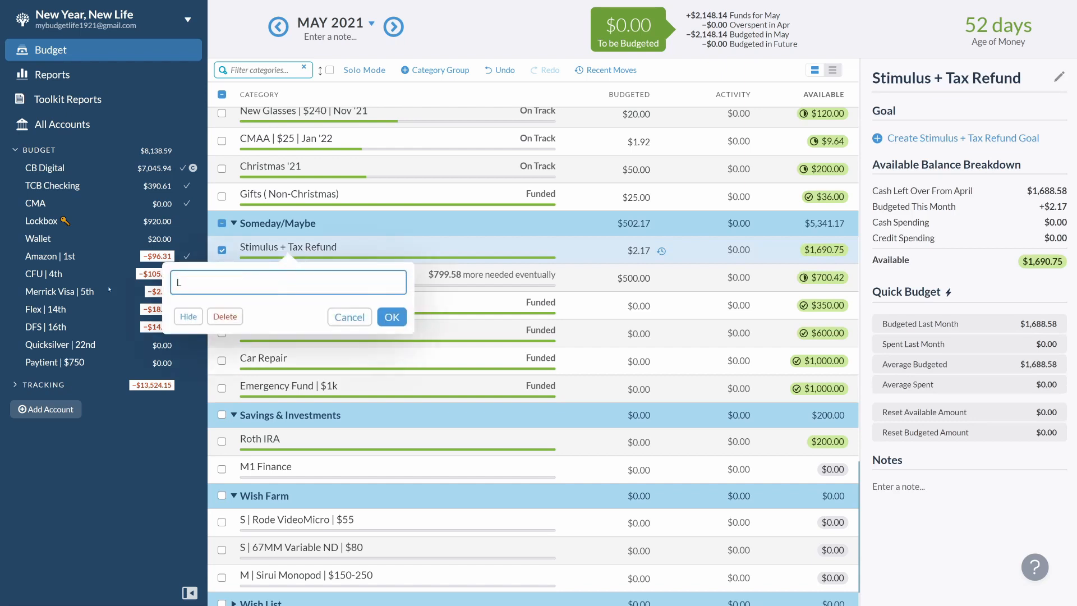
text(ASIK Fund)
click(392, 317)
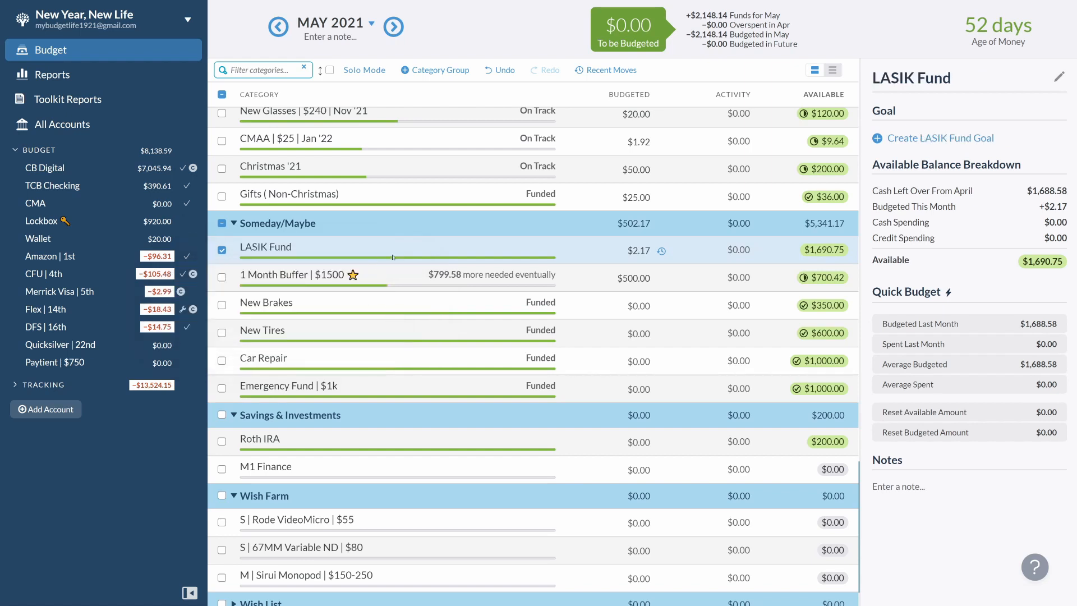
click(222, 250)
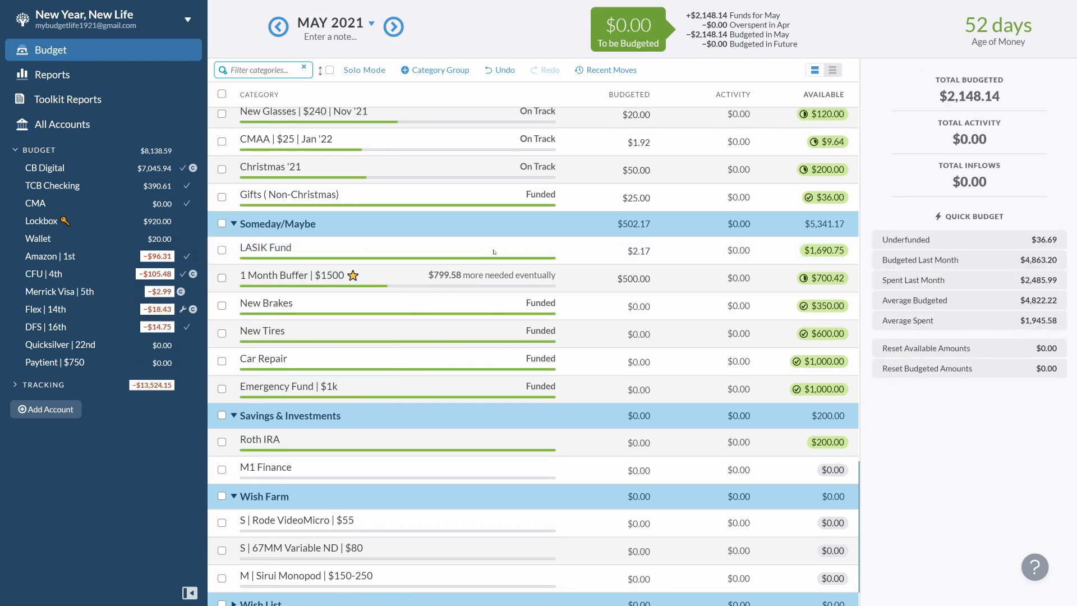
- Give LASIK Fund a Target Savings Balance goal of 4000 without a date, and move the category below 1 Month Buffer
click(432, 250)
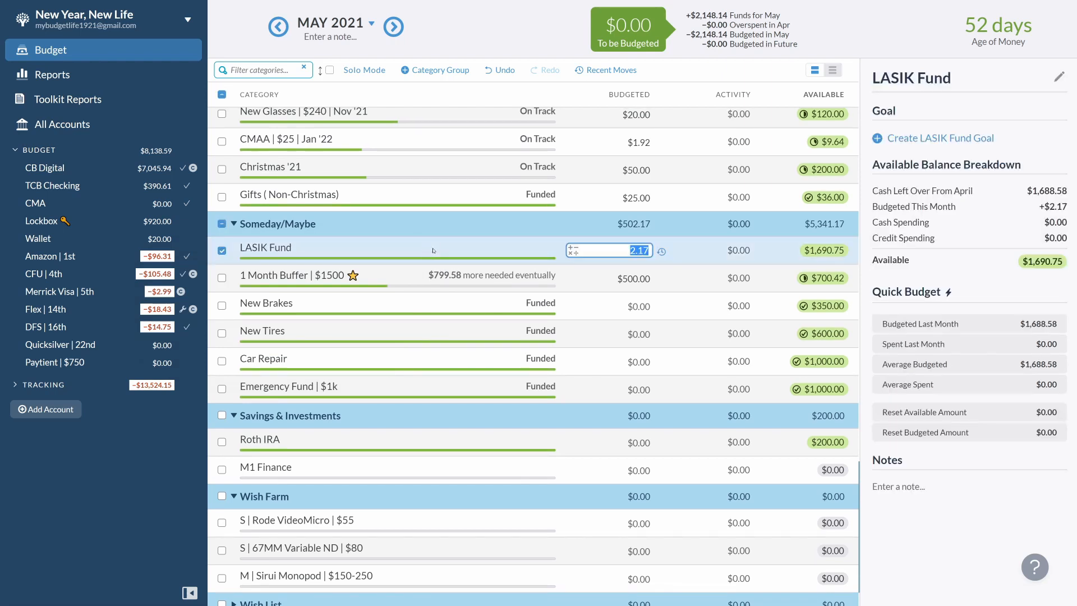
click(953, 139)
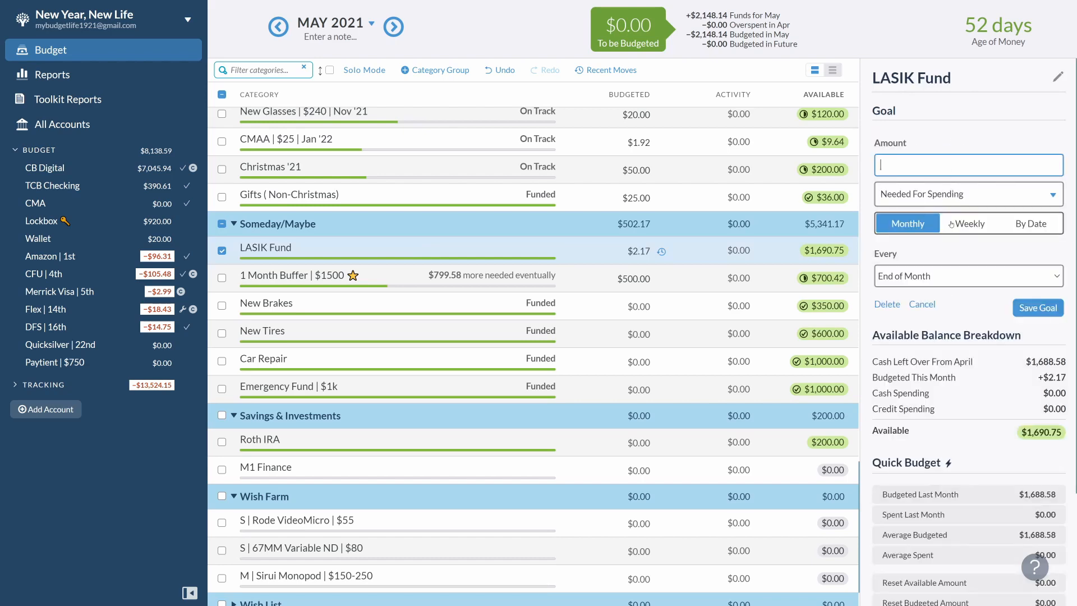
click(918, 203)
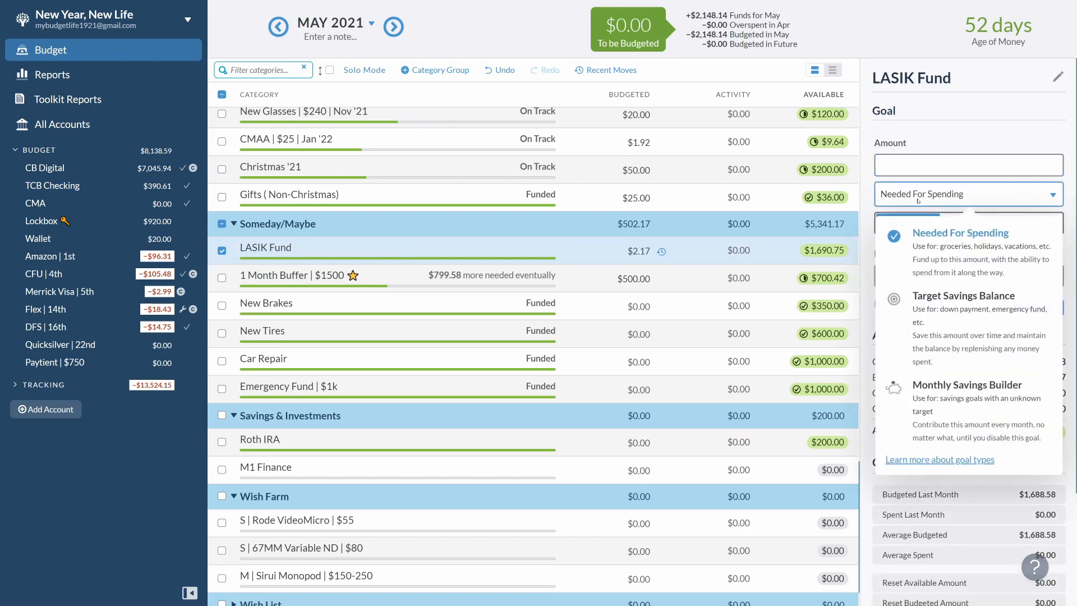
click(929, 301)
text(4000)
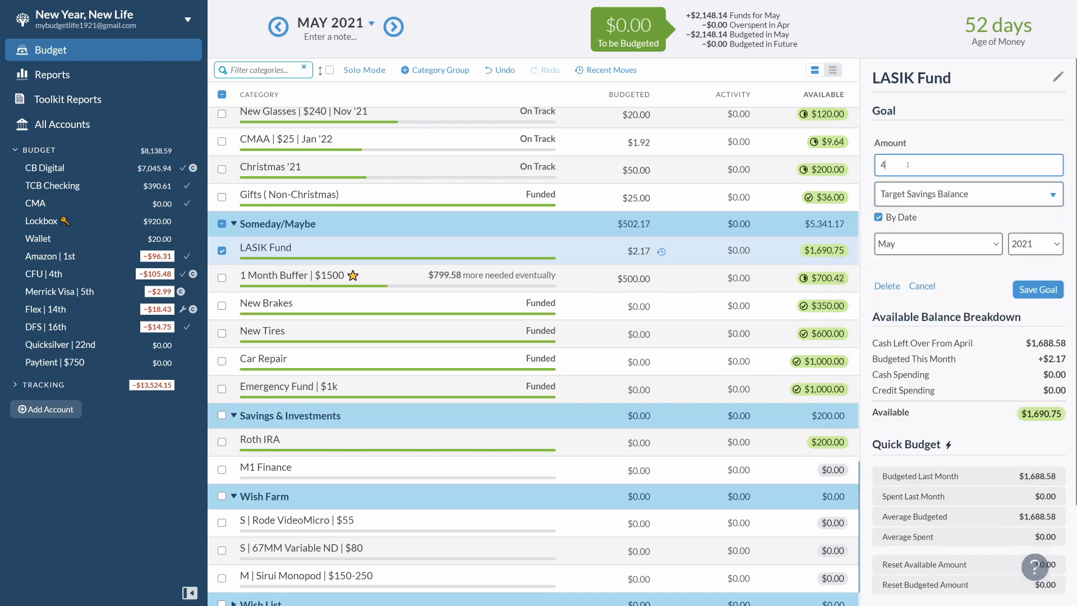
click(885, 219)
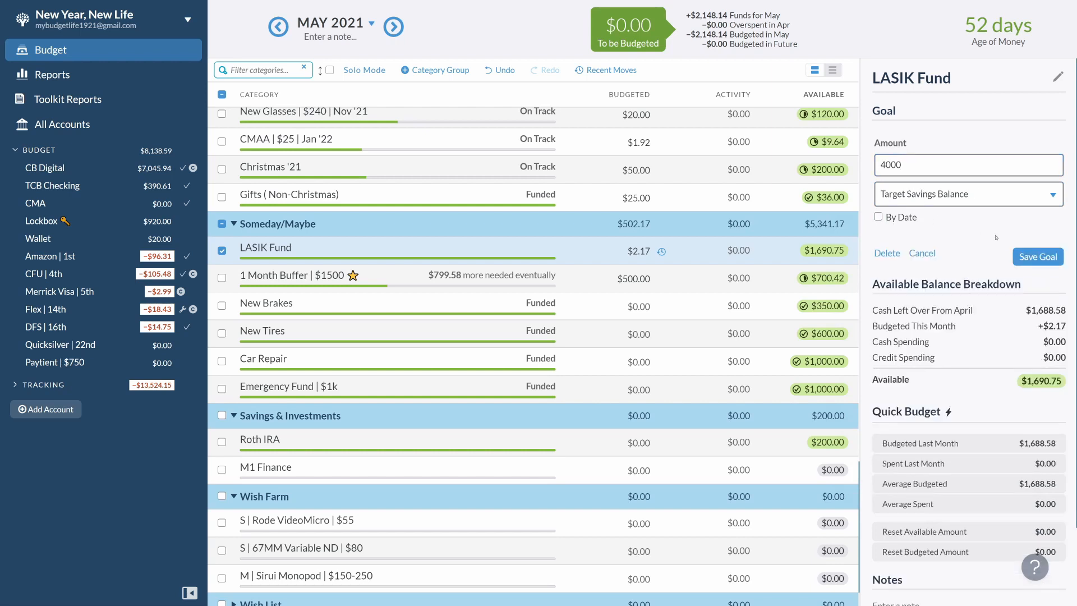
click(1021, 256)
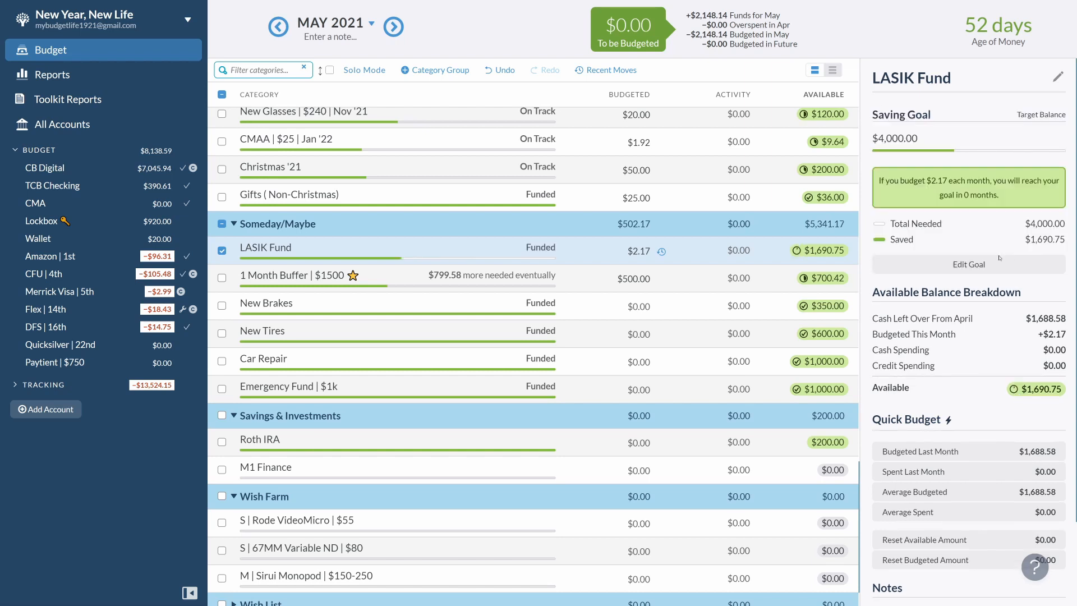
click(222, 250)
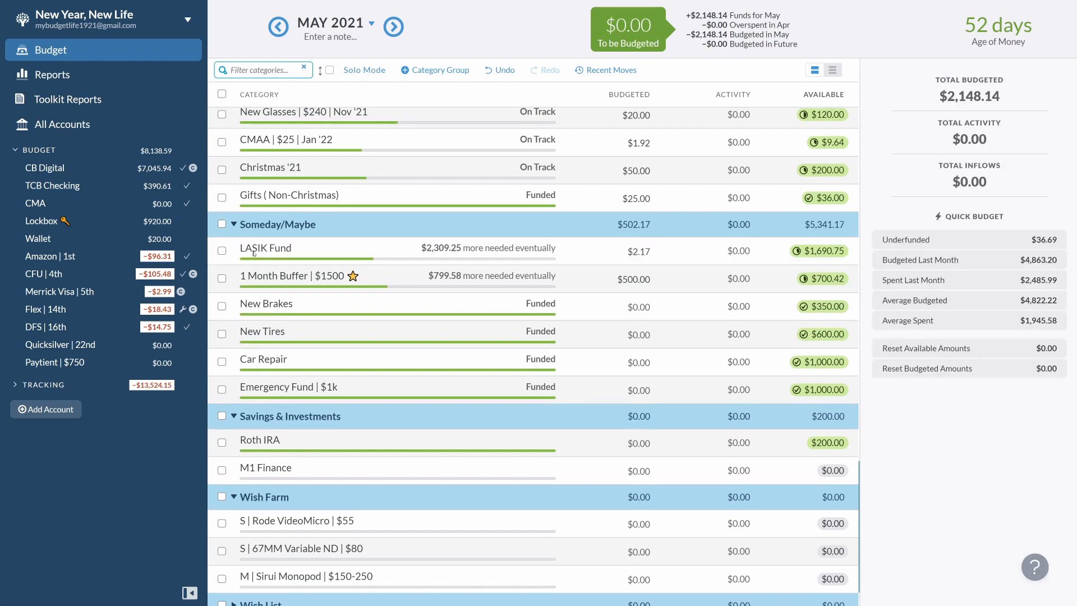
drag(329, 247, 311, 301)
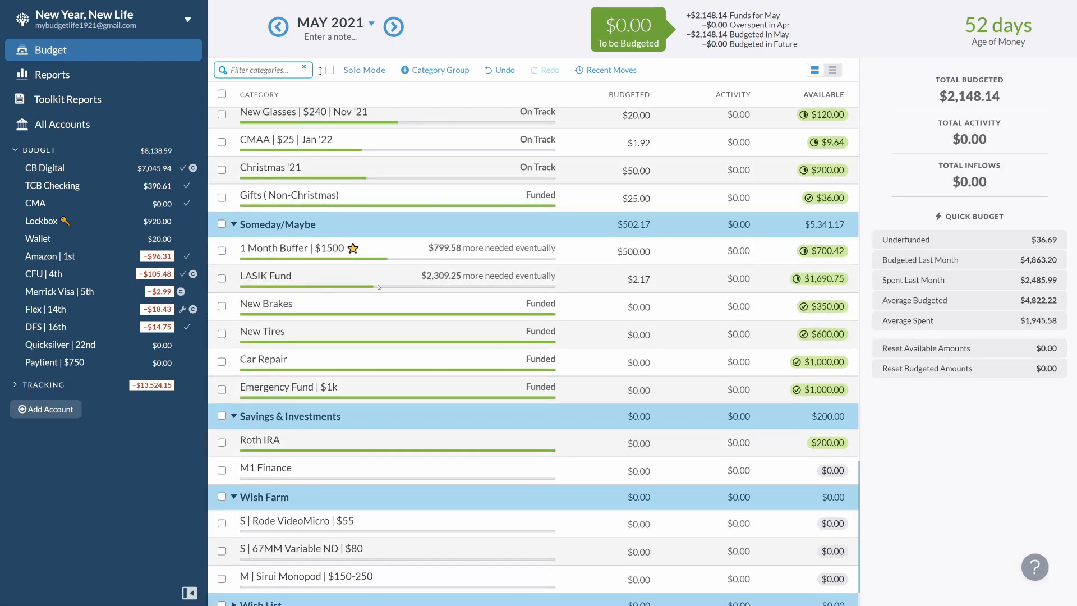
- Review the May budgeted and available amounts across the category groups, from Someday/Maybe back up to Giving & Tithes
scroll(561, 344, down, 2)
scroll(599, 346, up, 6)
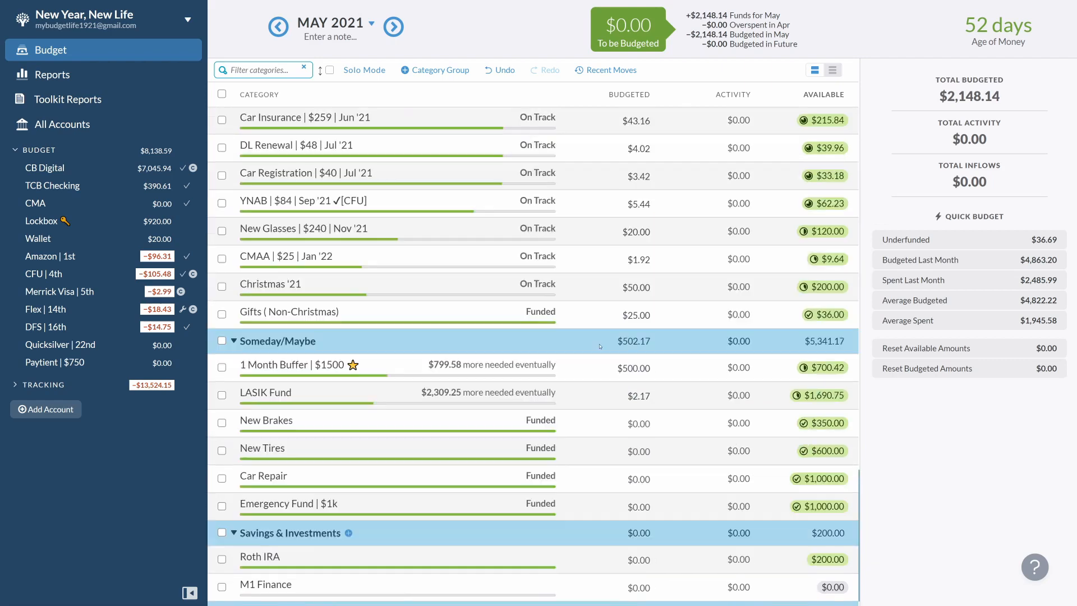
scroll(599, 346, up, 15)
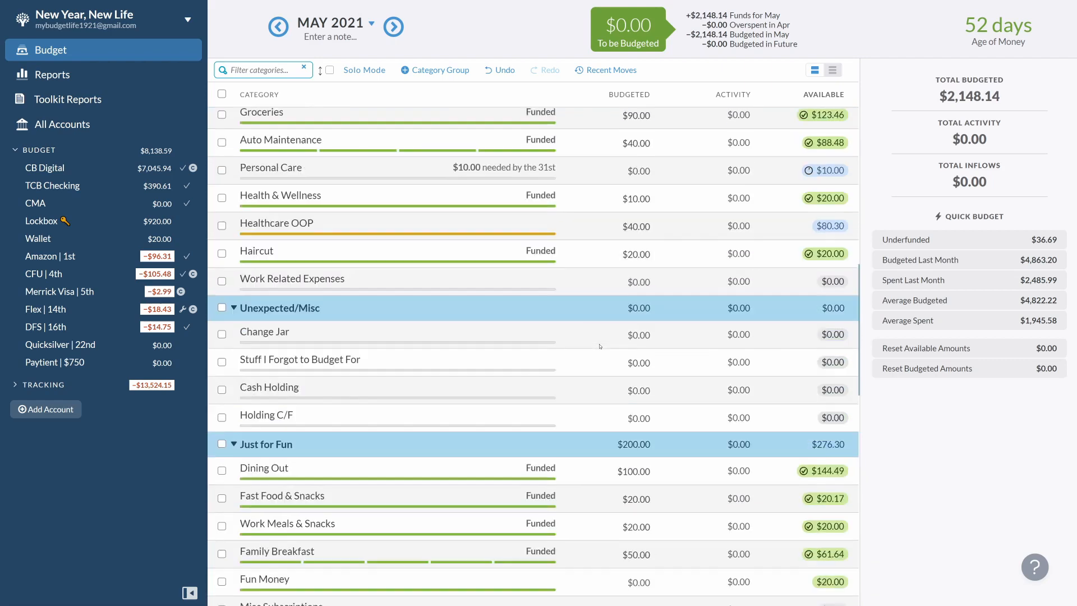
scroll(599, 346, down, 12)
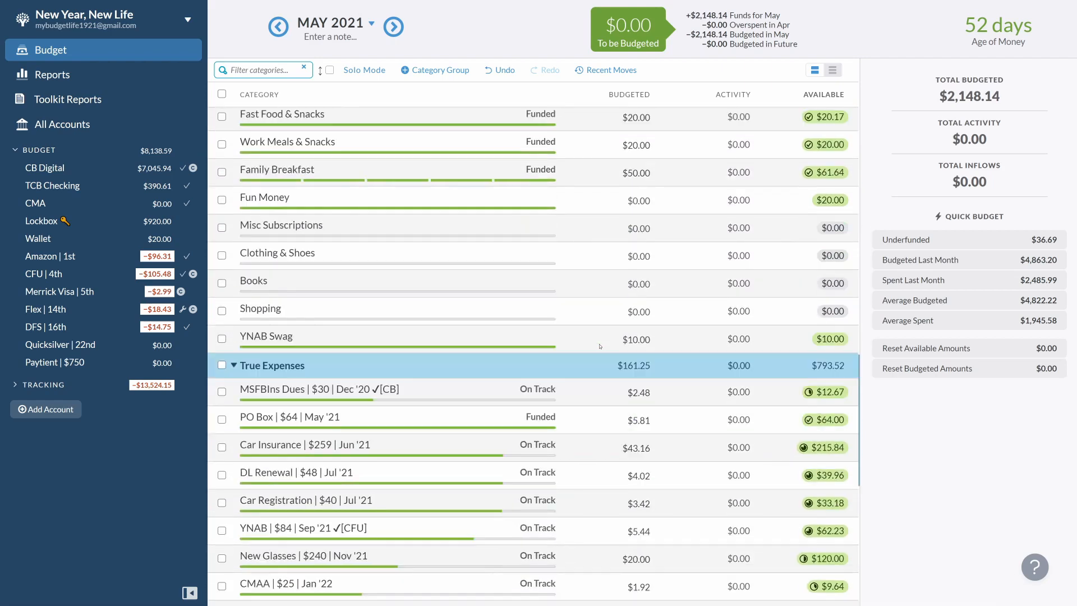
scroll(600, 346, down, 1)
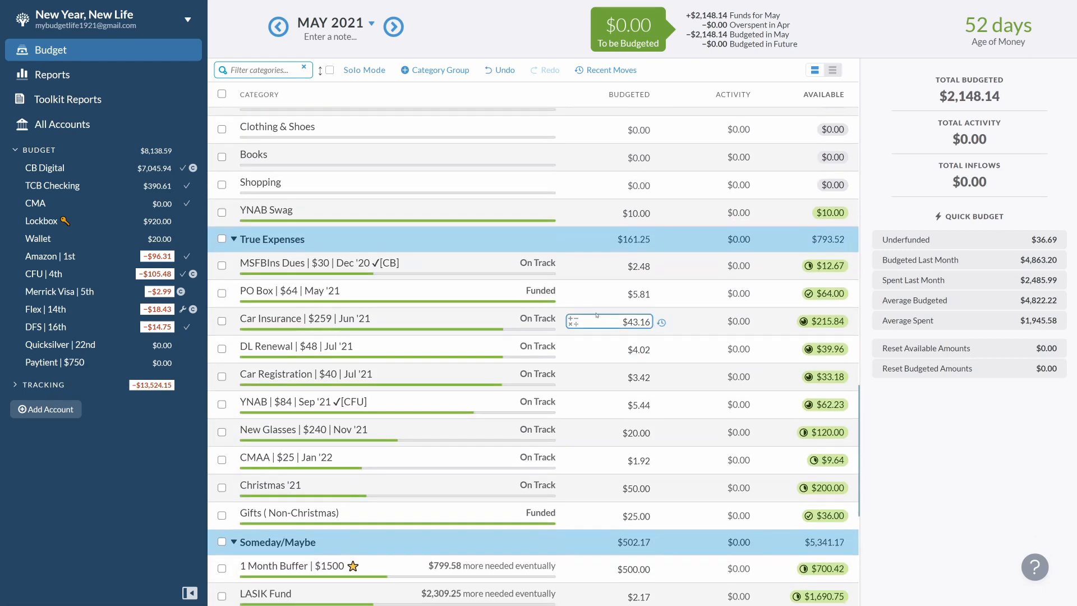
scroll(590, 370, down, 3)
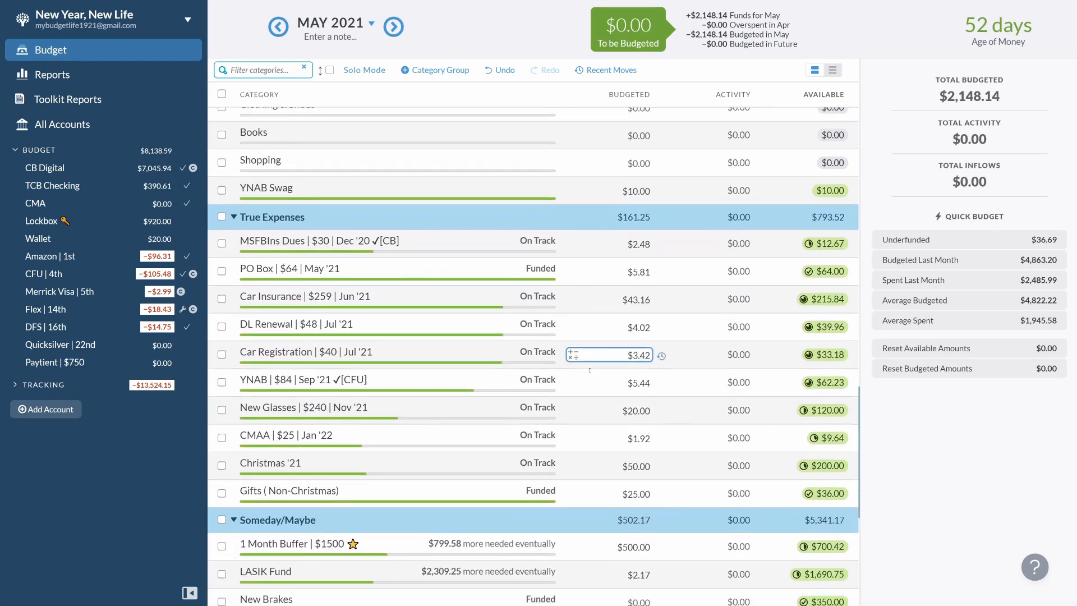
scroll(589, 370, down, 3)
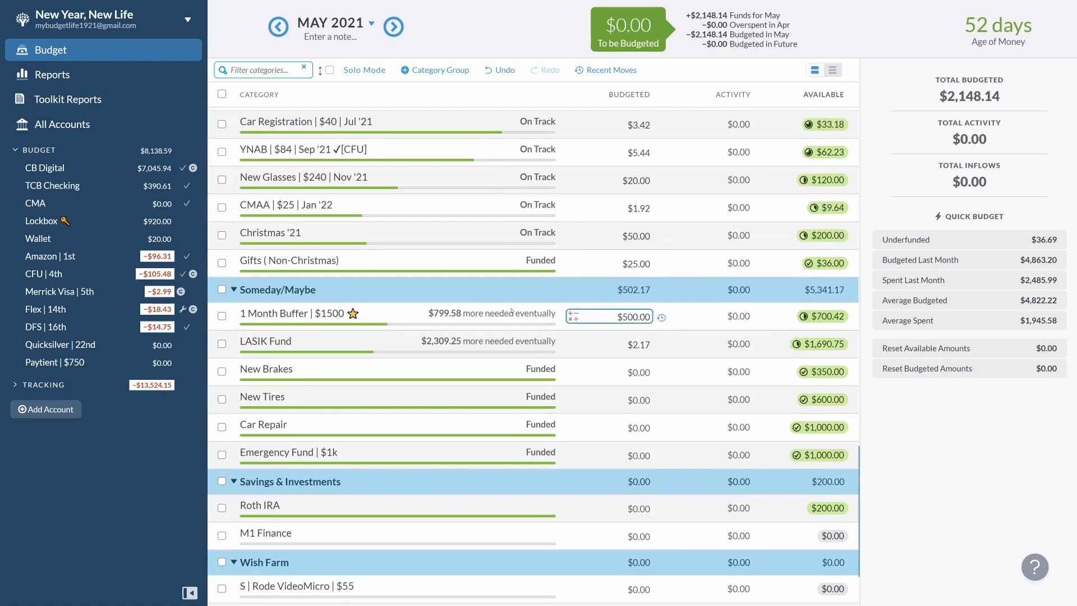
click(612, 312)
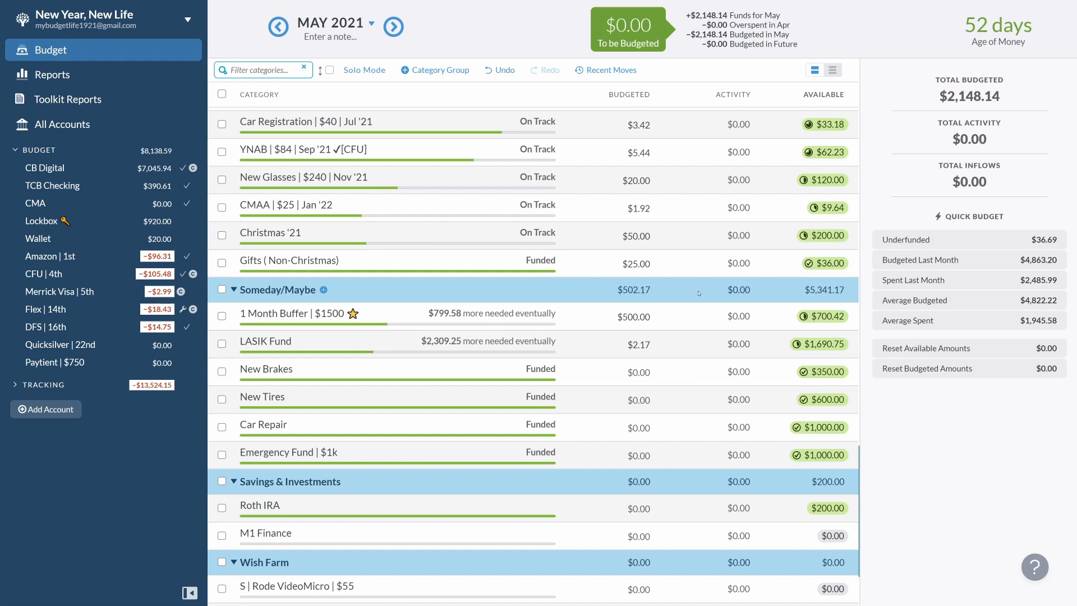
click(618, 310)
scroll(512, 350, up, 10)
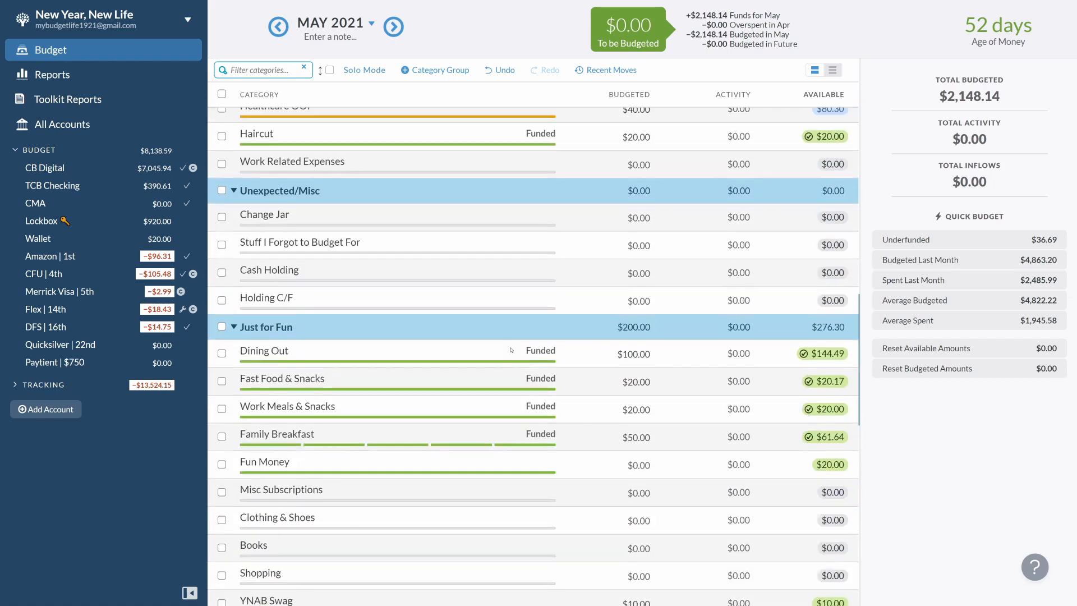
scroll(511, 350, up, 7)
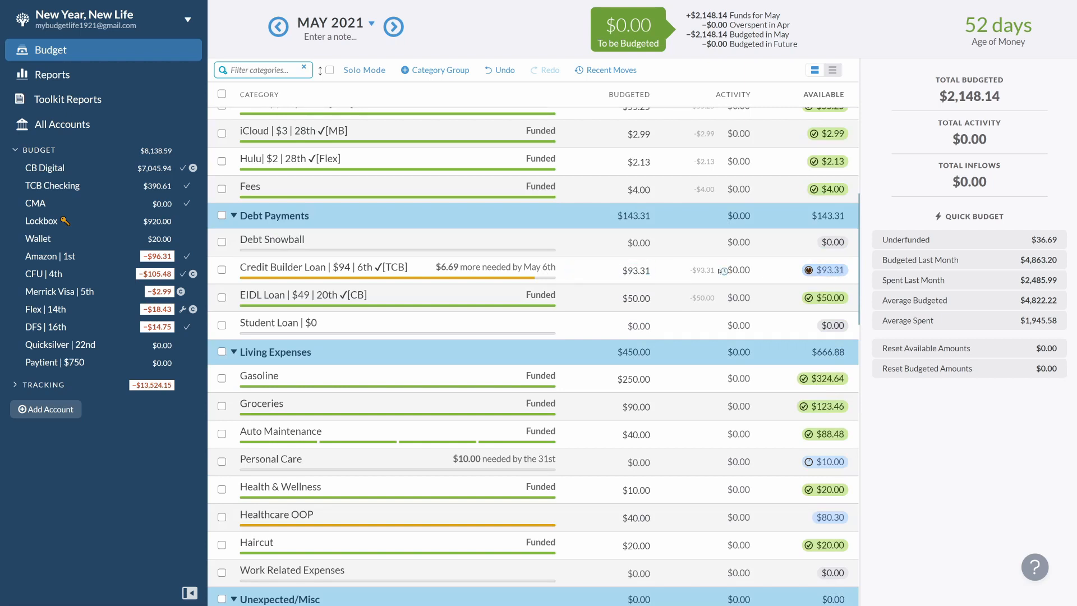
scroll(658, 355, down, 1)
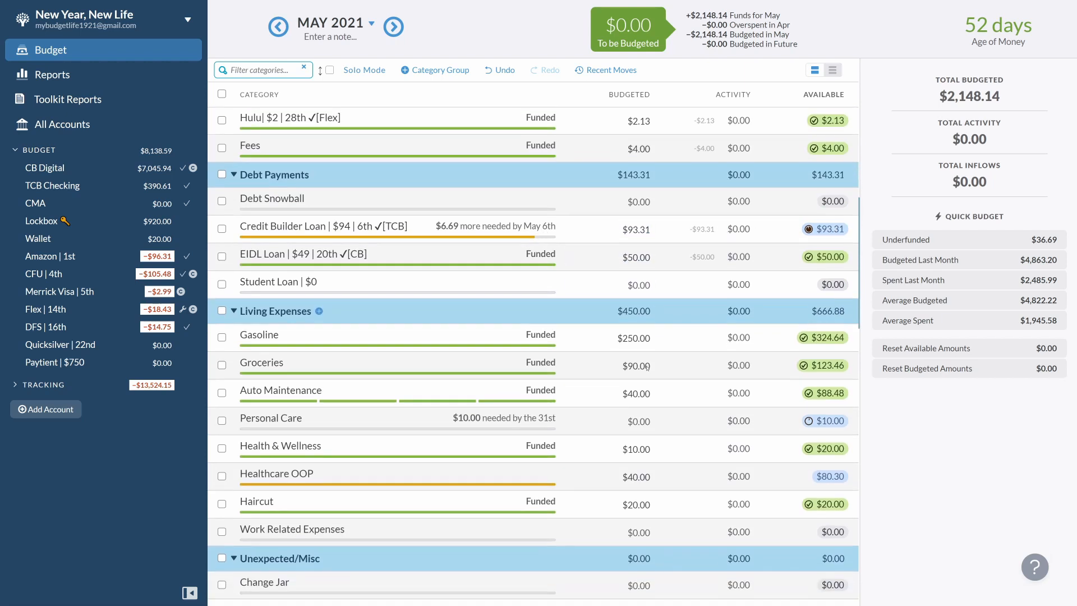
scroll(694, 416, down, 3)
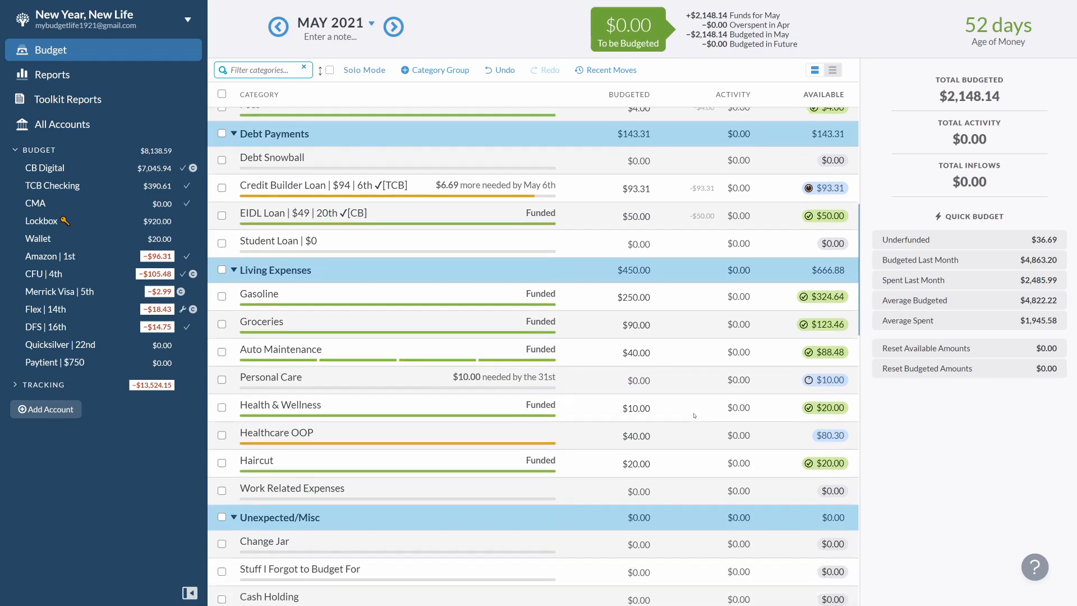
scroll(694, 415, up, 10)
scroll(694, 415, up, 6)
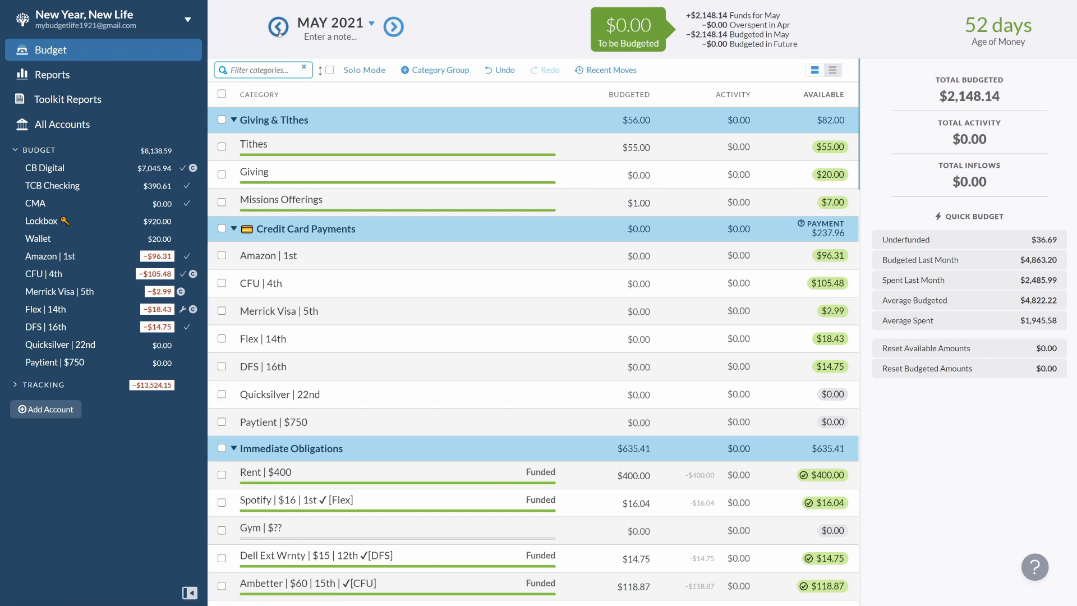
- Switch from May to the April 2021 budget, and open the Income v Expense report for April with its Income section expanded
click(280, 34)
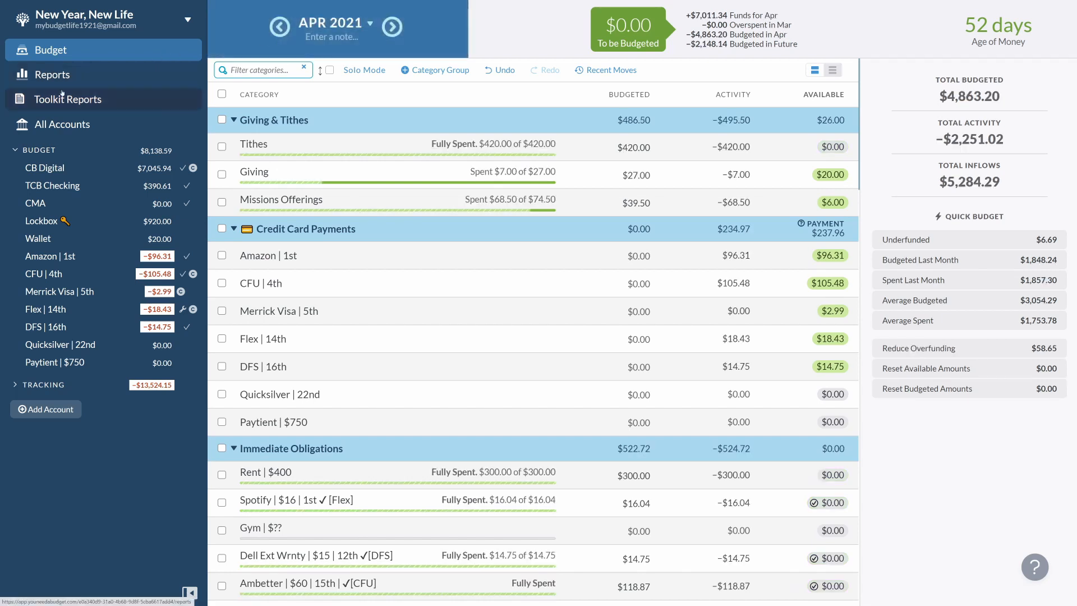
click(53, 76)
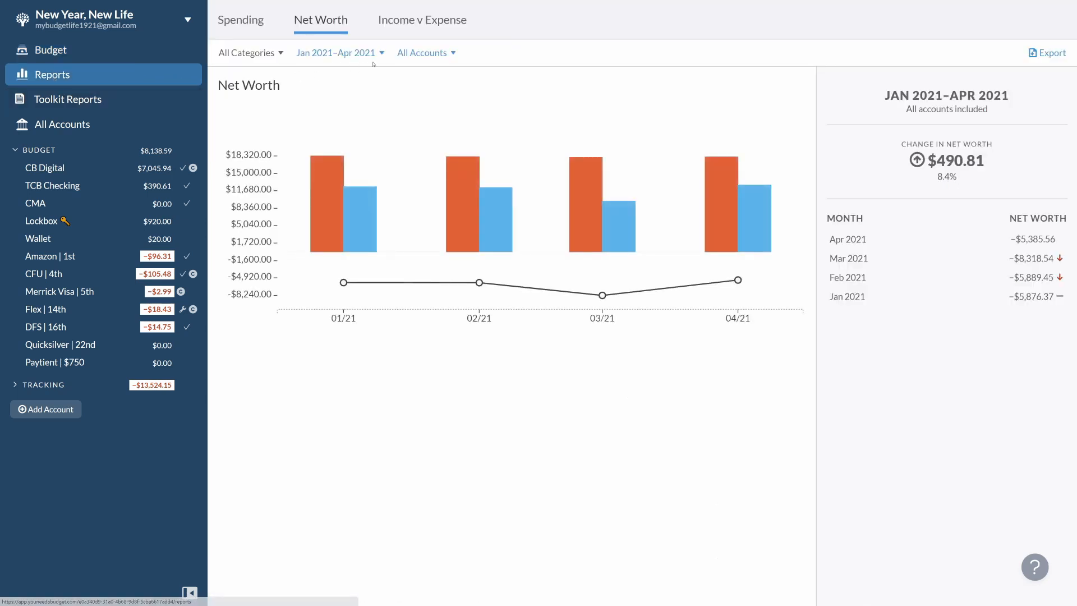
click(413, 22)
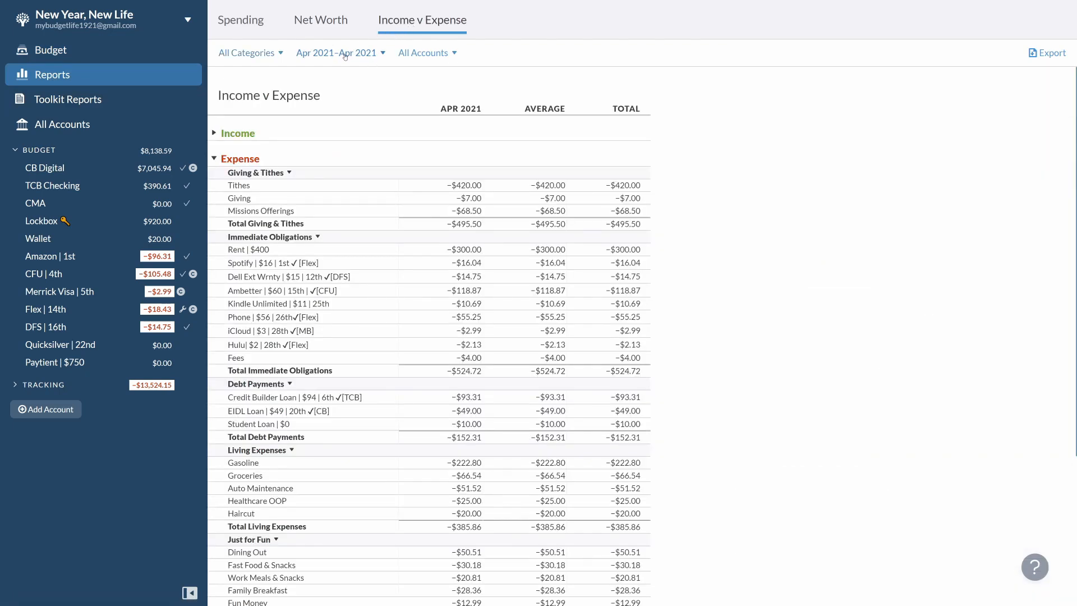
click(213, 134)
- Examine April's income sources, the expenses in each category group, and the total expenses in the Income v Expense report
scroll(409, 137, down, 1)
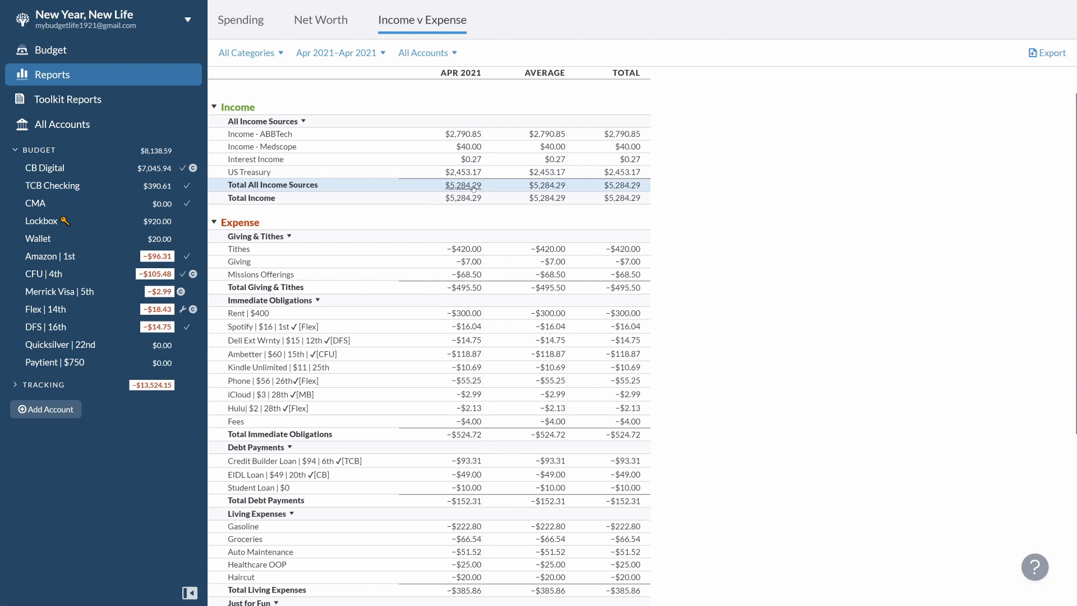
scroll(473, 188, down, 2)
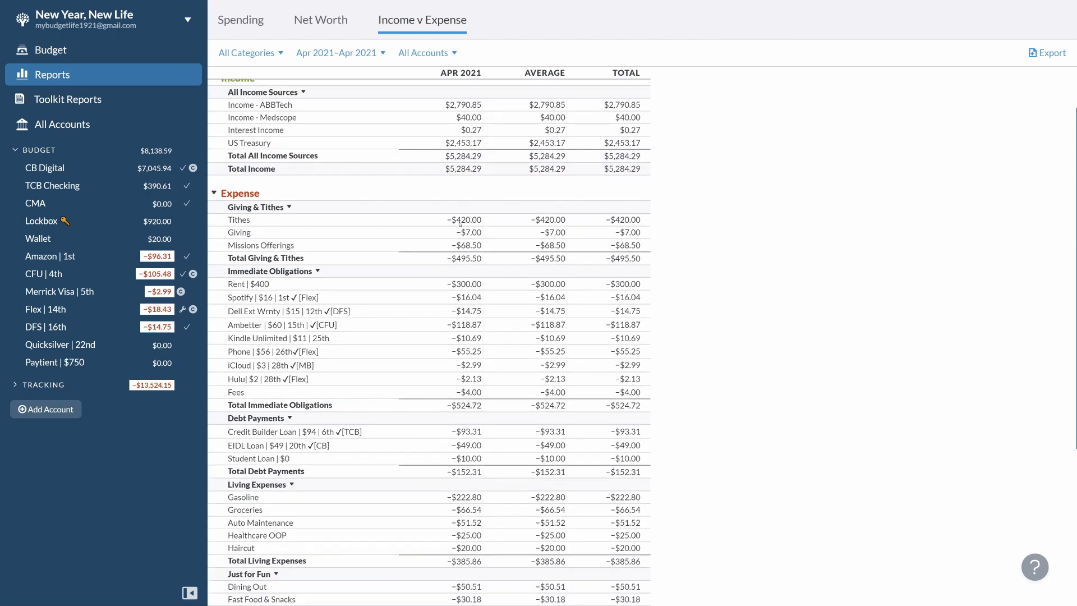
scroll(459, 223, down, 1)
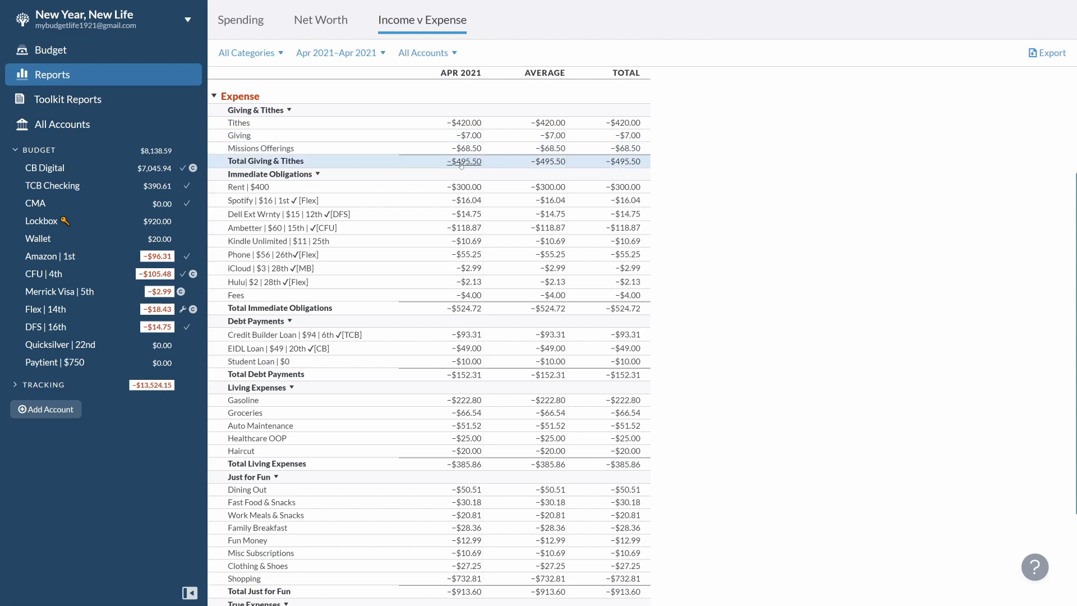
scroll(460, 163, up, 3)
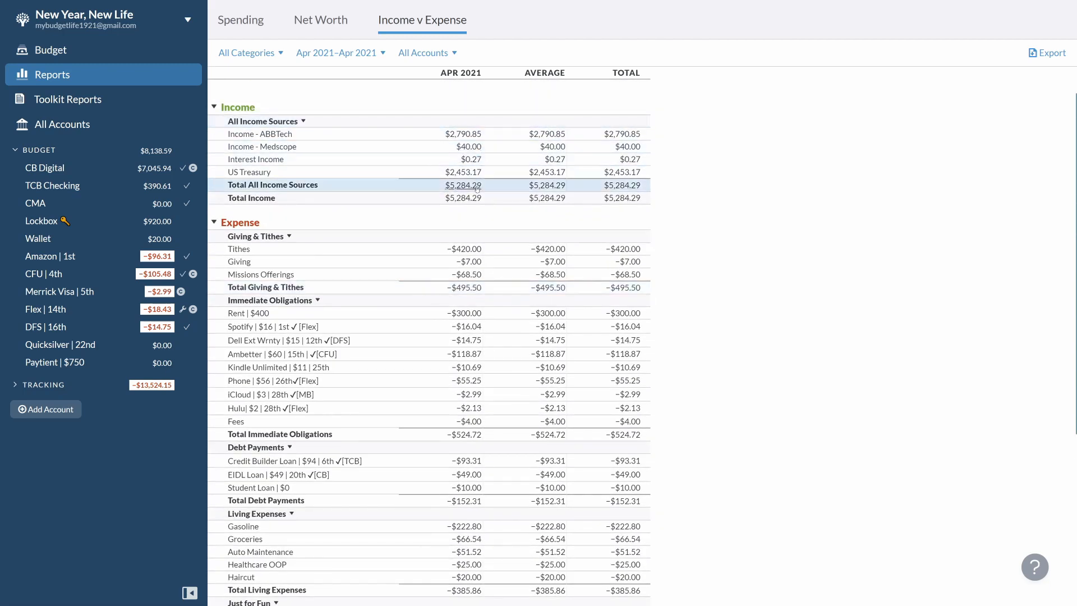
scroll(428, 200, down, 2)
scroll(428, 200, up, 1)
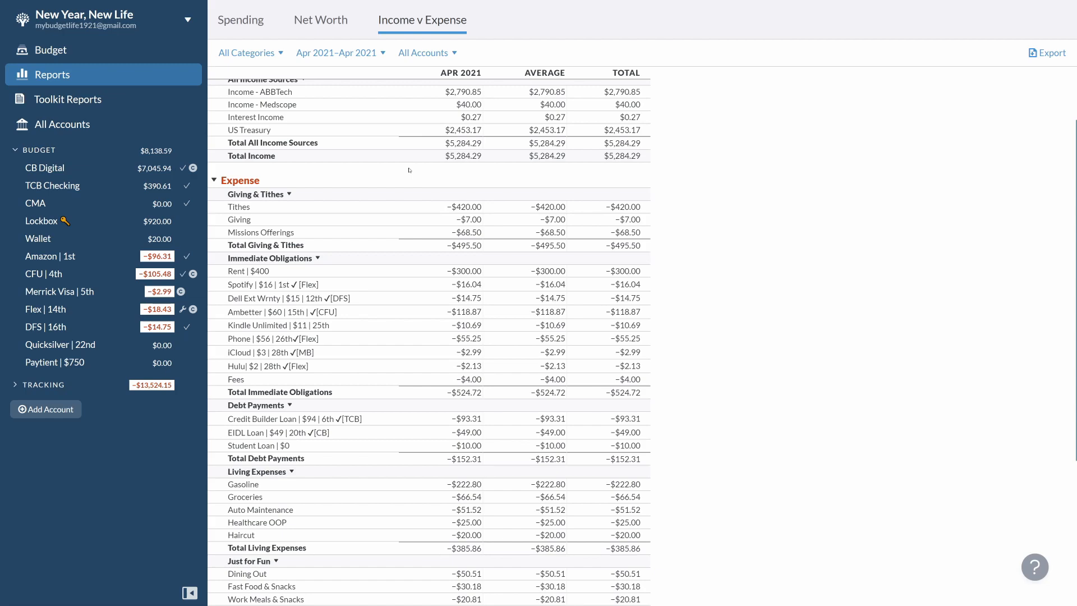
scroll(410, 169, down, 3)
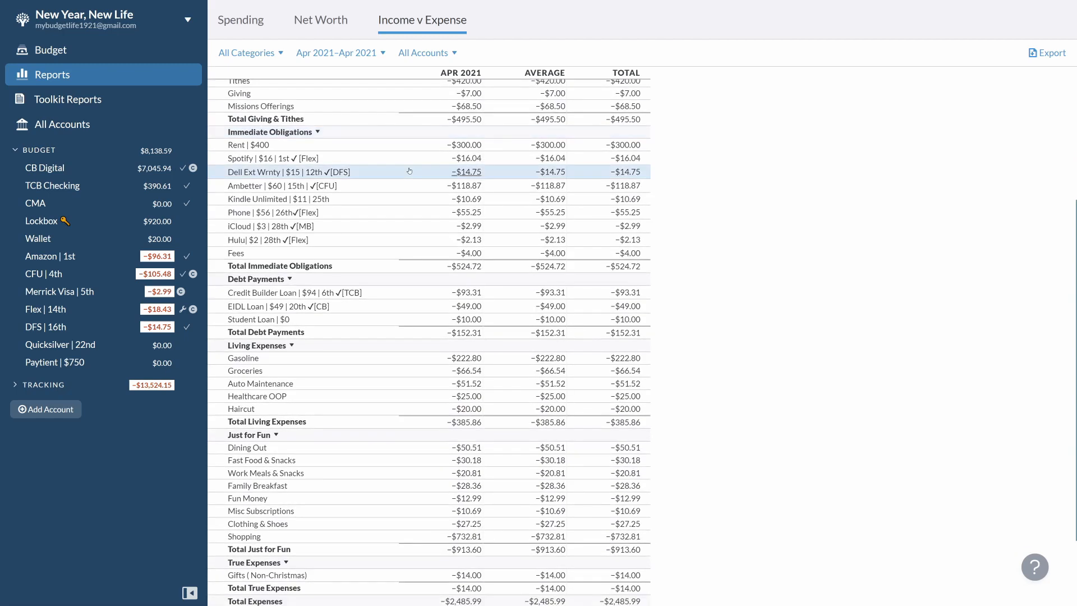
scroll(409, 171, down, 1)
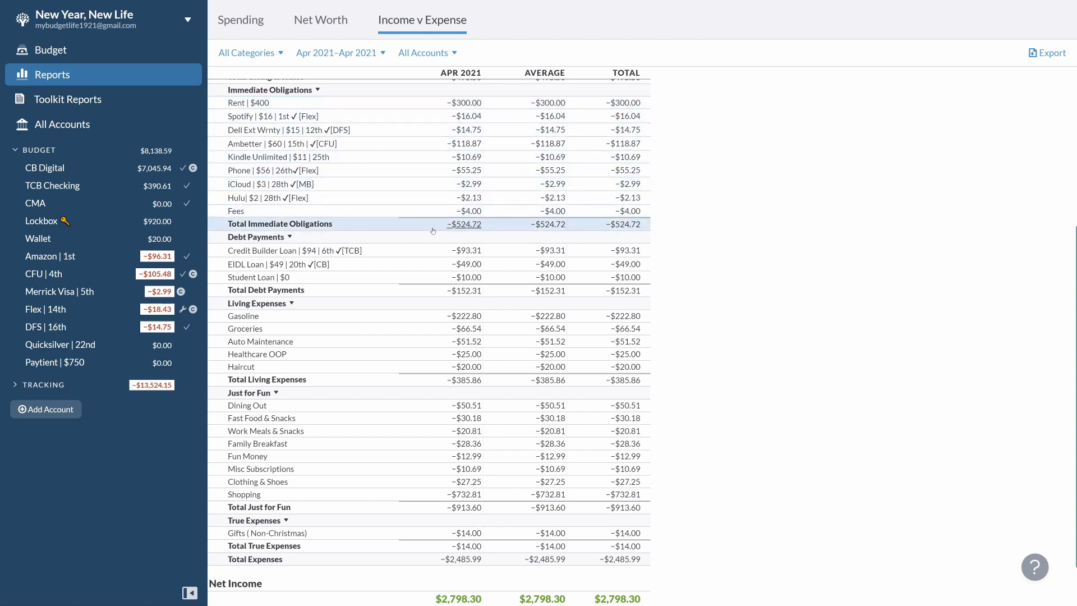
- Examine the individual April transactions behind the Gasoline expense, including their dates, payees, memos and amounts
scroll(432, 225, down, 1)
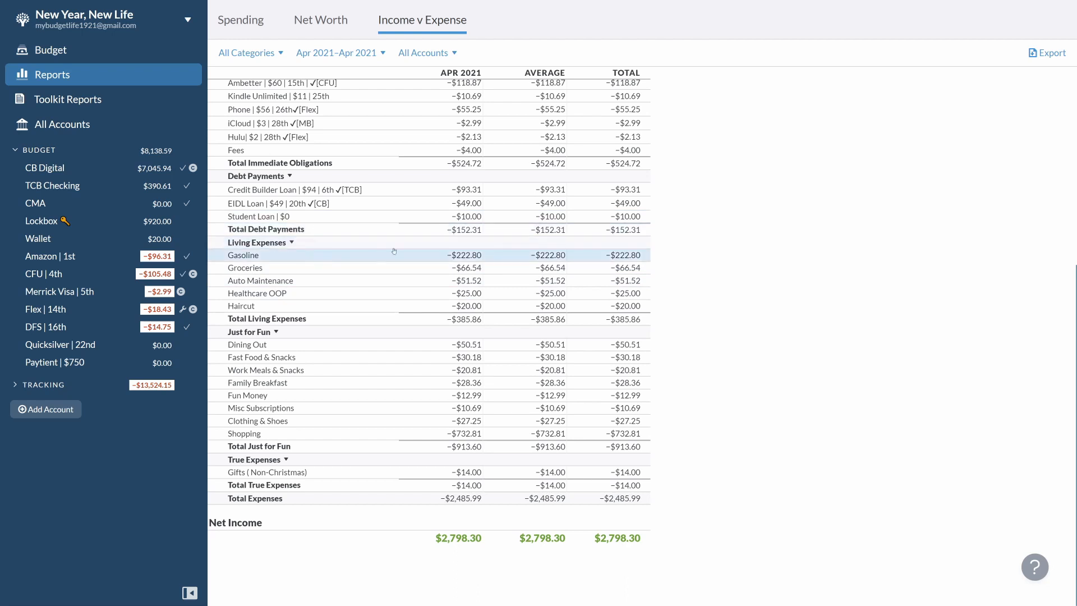
click(468, 255)
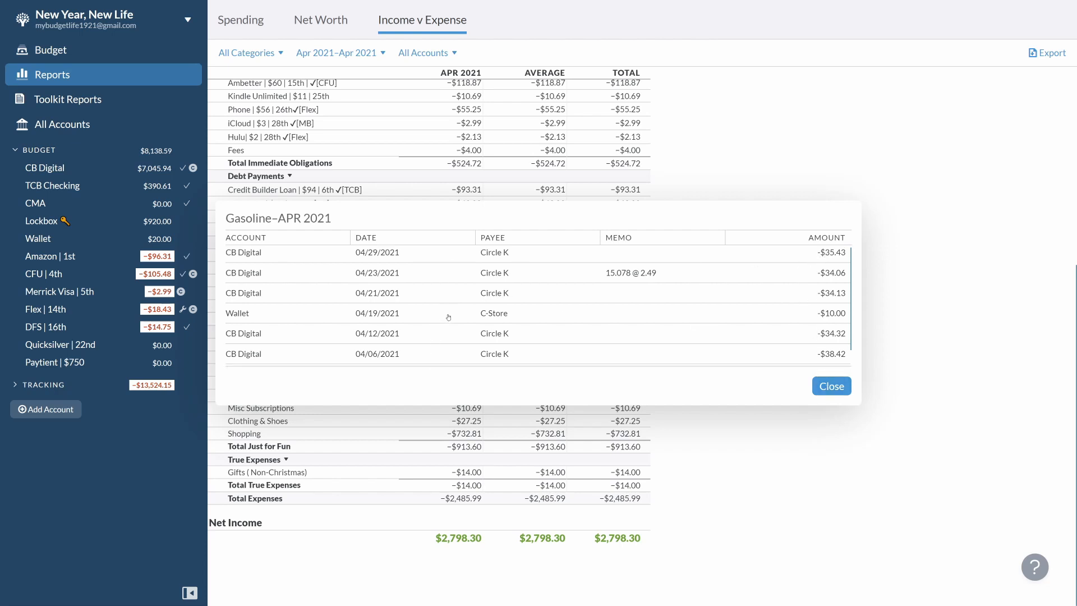
scroll(453, 314, down, 1)
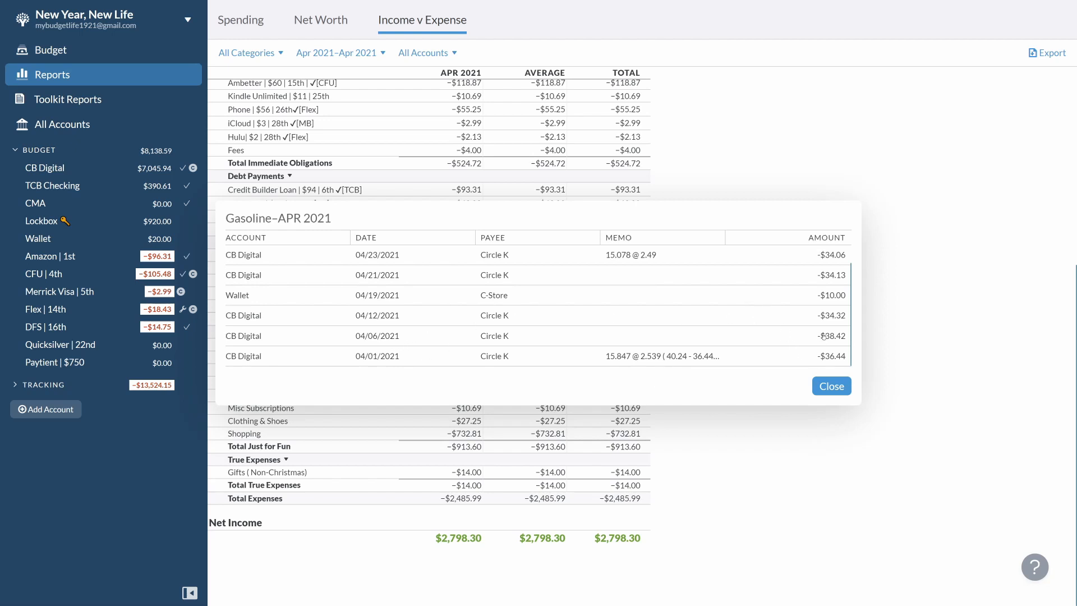
scroll(802, 328, up, 1)
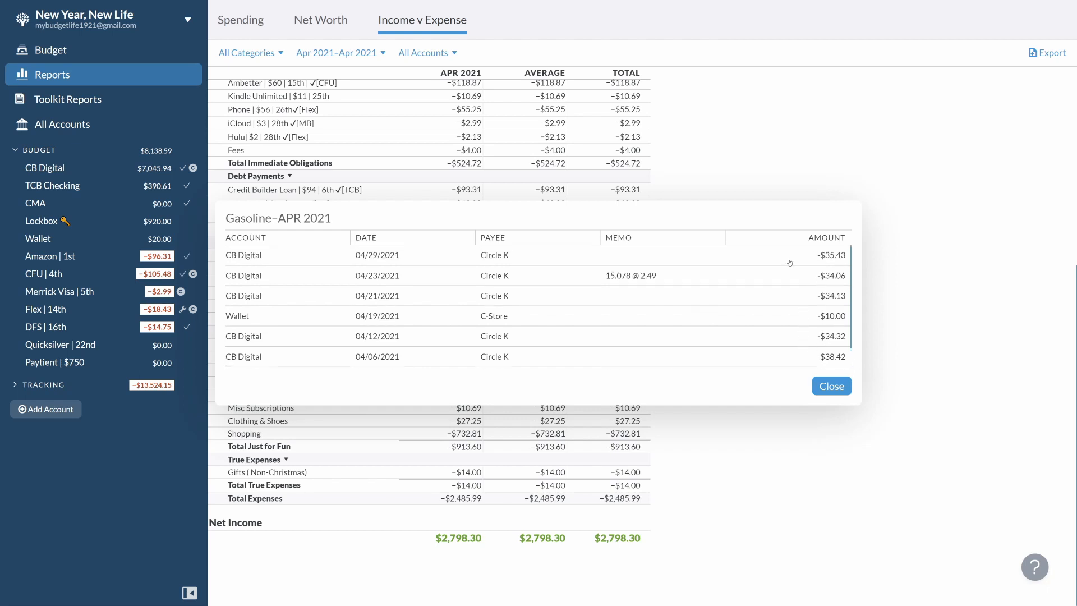
scroll(721, 316, down, 1)
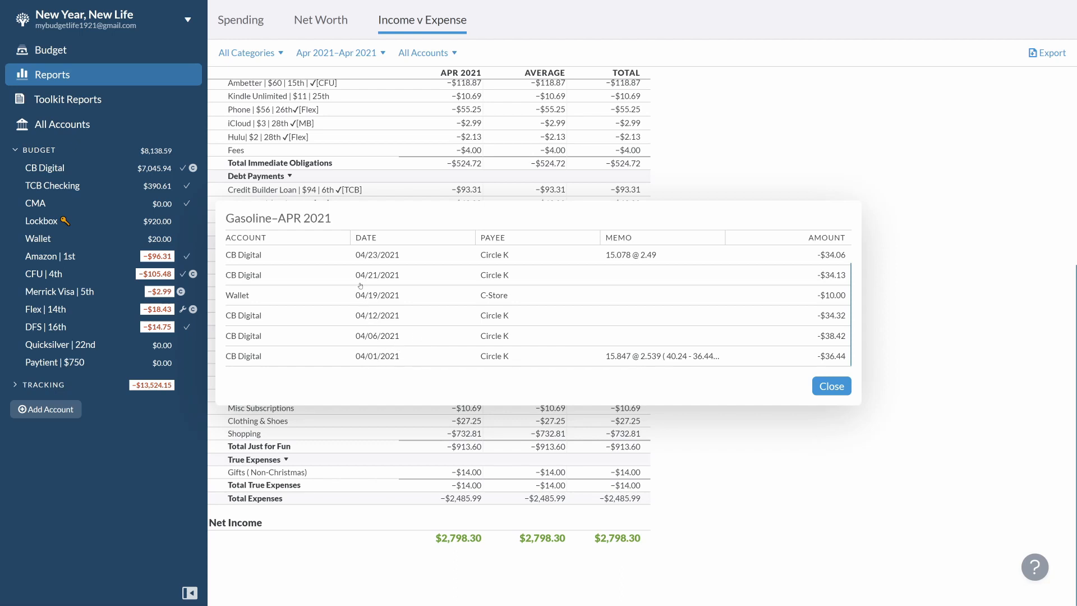
scroll(560, 329, up, 1)
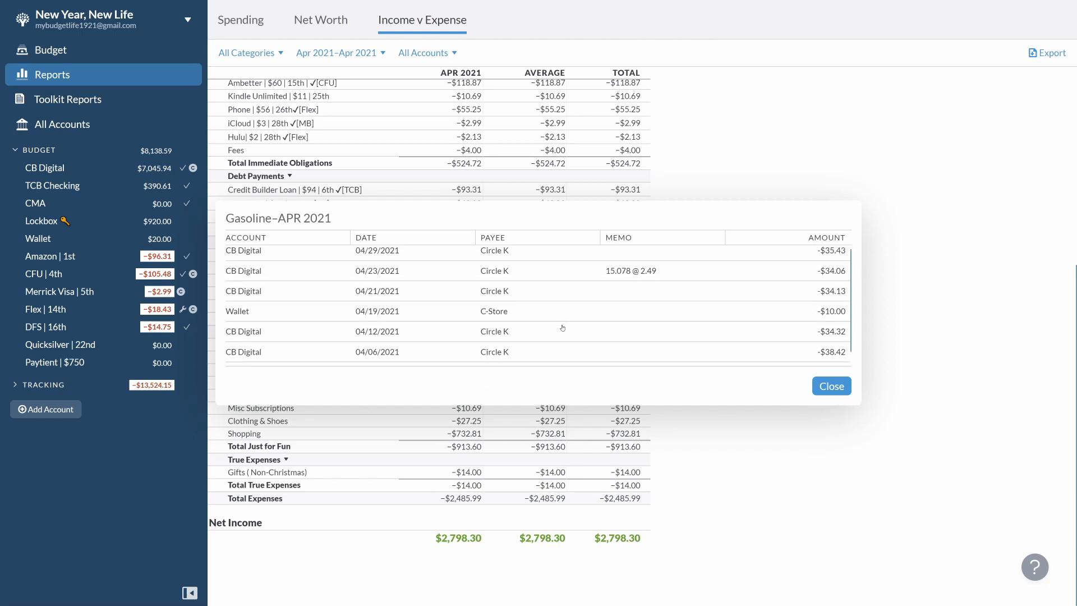
scroll(561, 329, down, 1)
scroll(562, 328, up, 1)
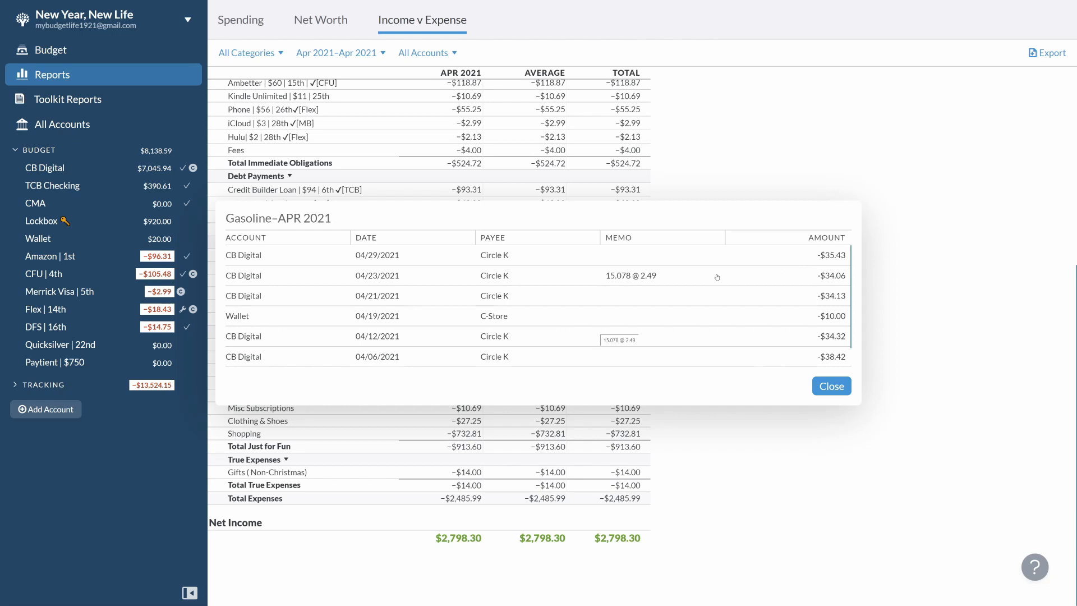
click(834, 388)
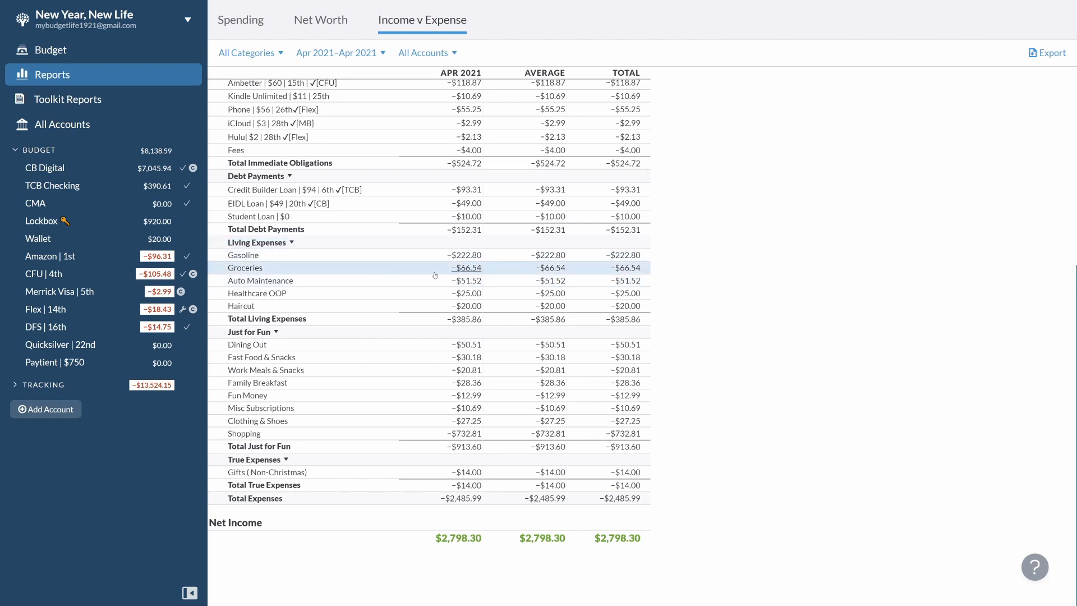
- Review the April transactions behind the Groceries and Auto Maintenance expenses
click(470, 268)
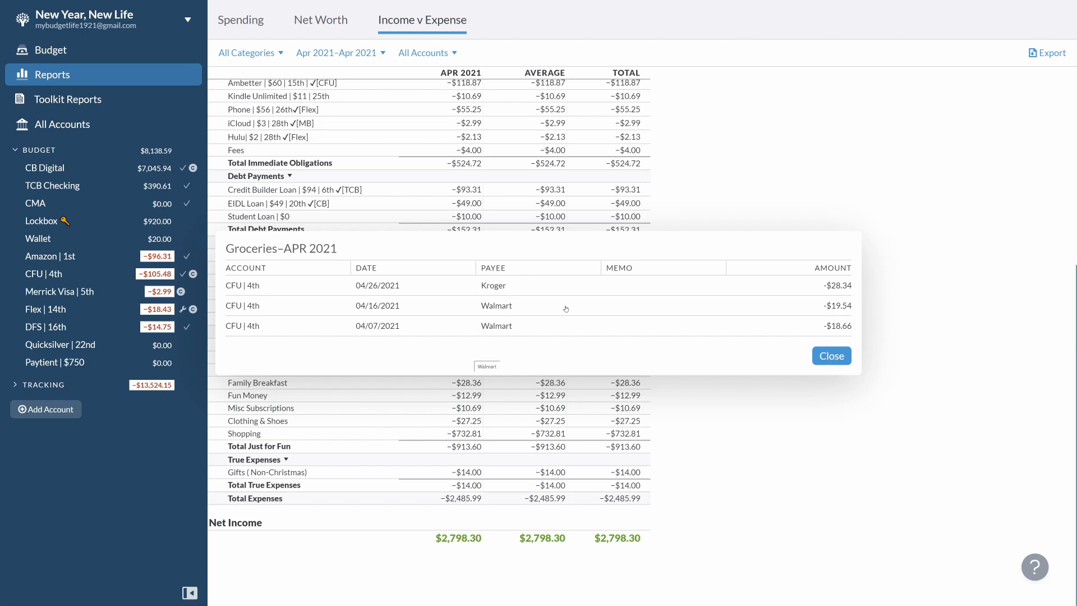
click(833, 356)
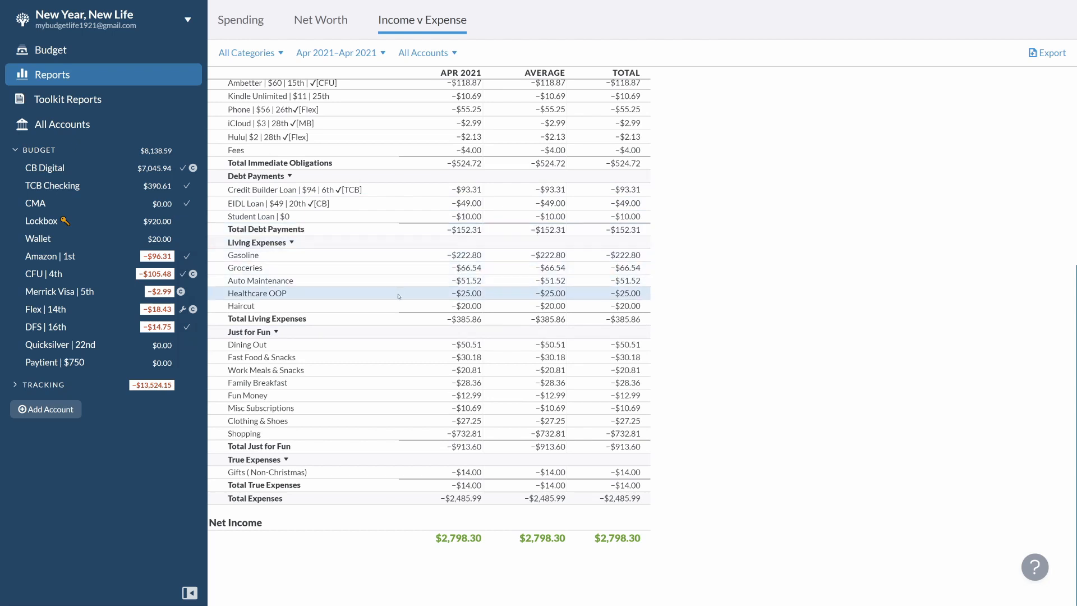
click(463, 282)
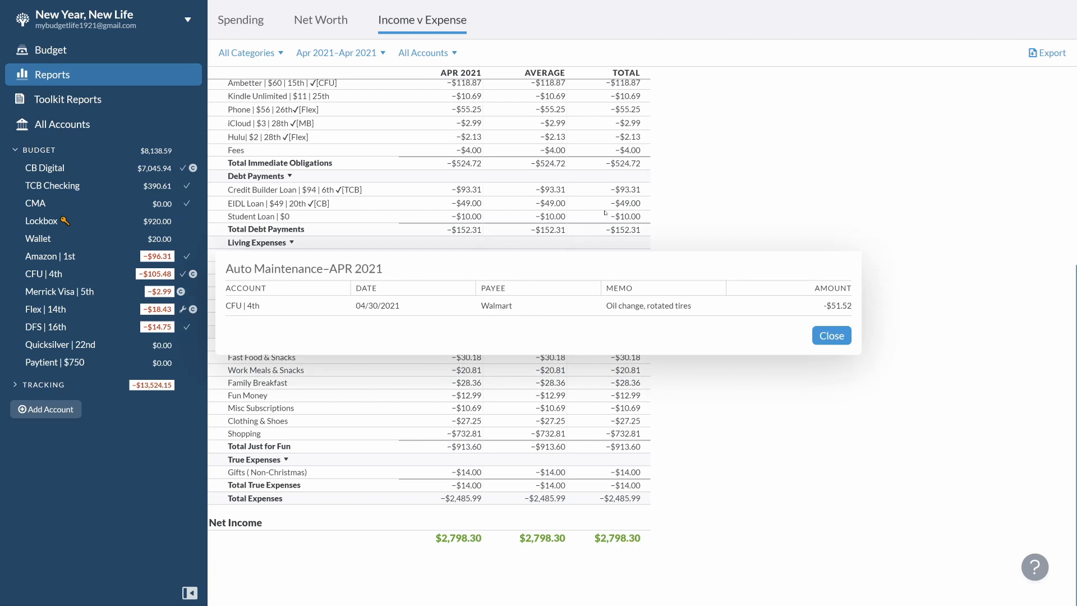
click(831, 335)
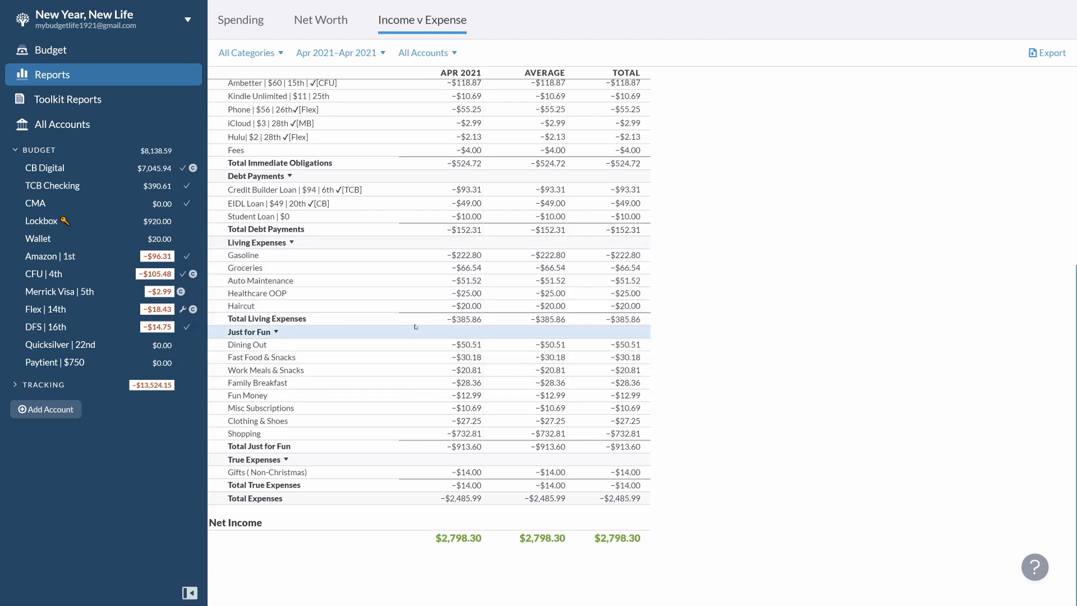
- Review the April transactions behind the Healthcare OOP and Haircut expenses
click(472, 296)
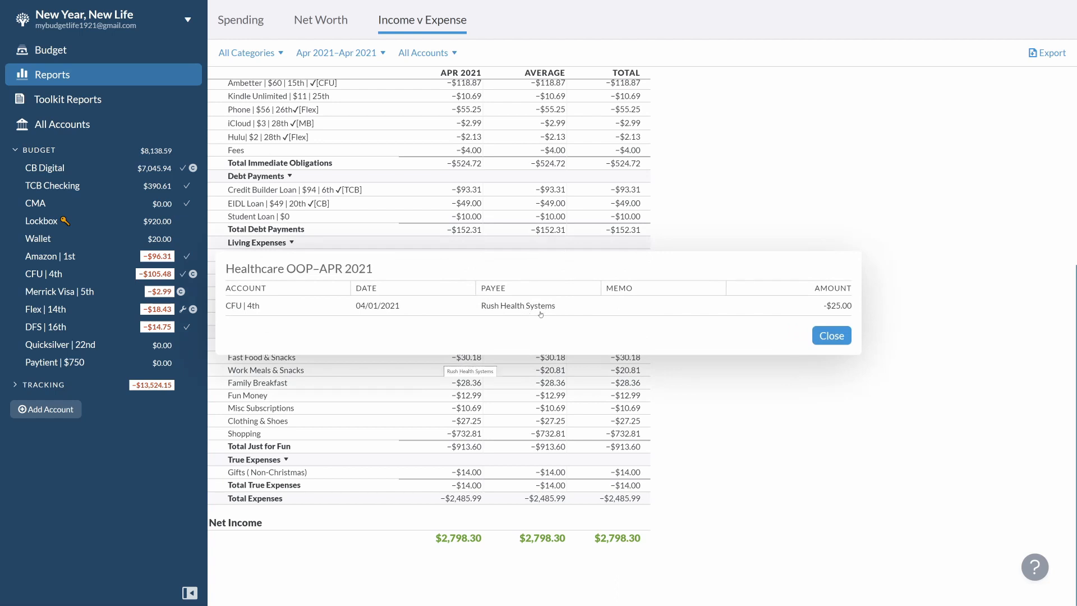
click(828, 336)
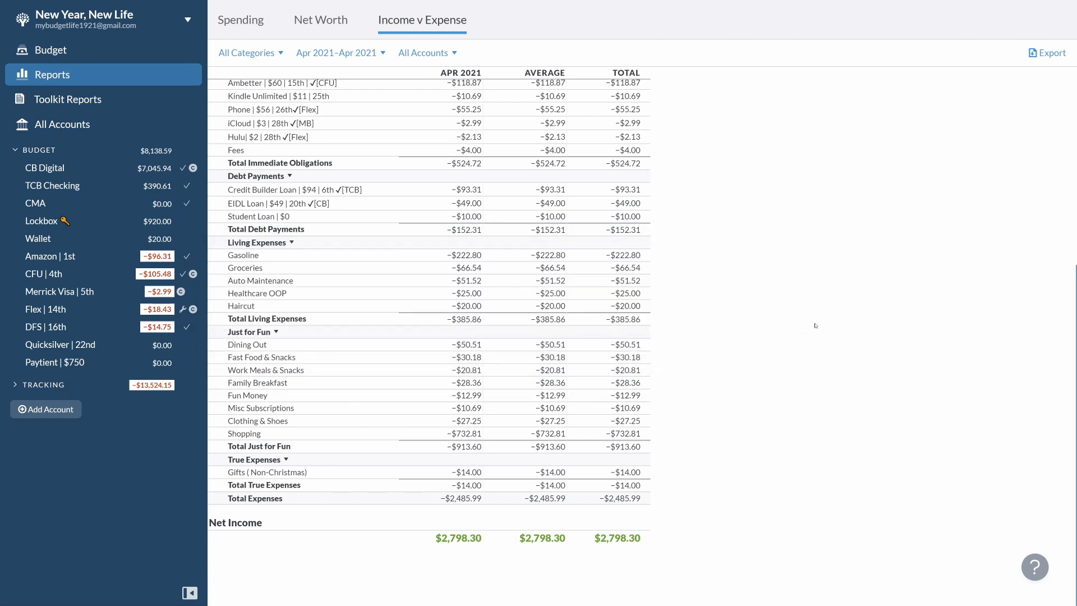
click(464, 306)
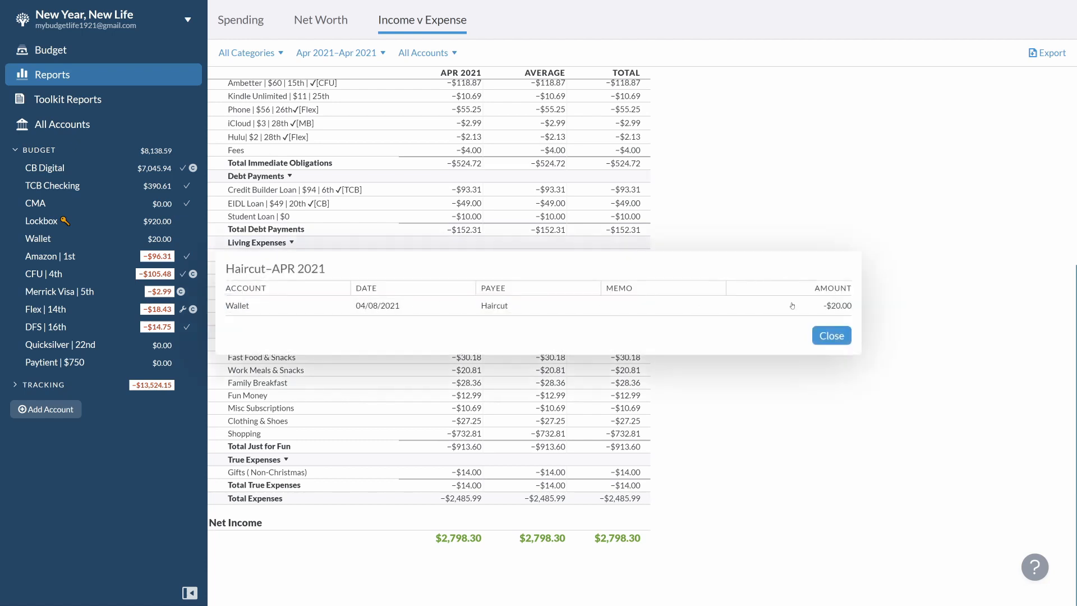
click(826, 336)
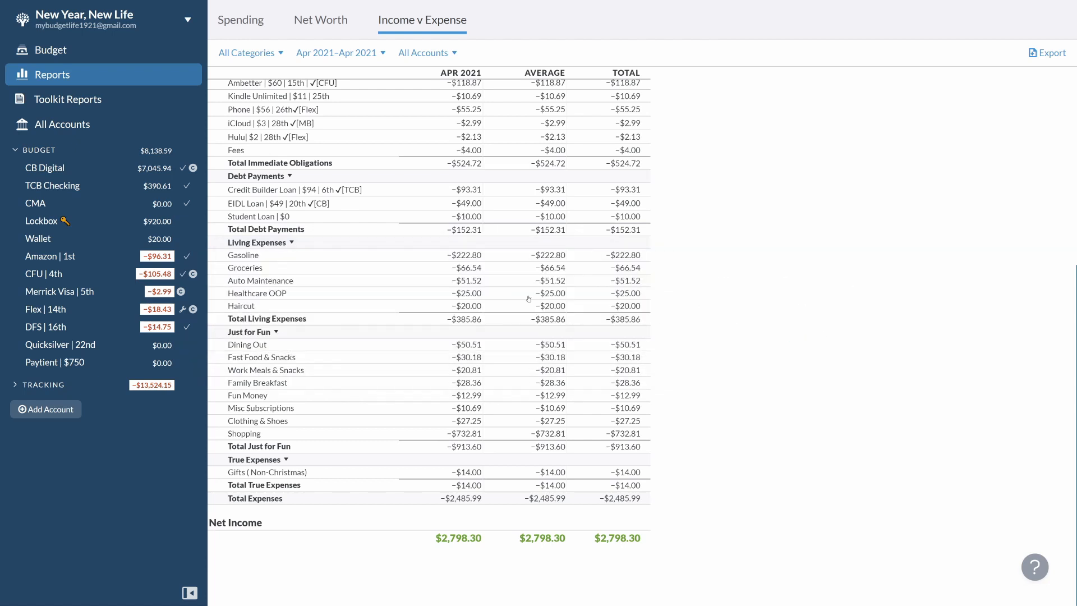
click(467, 307)
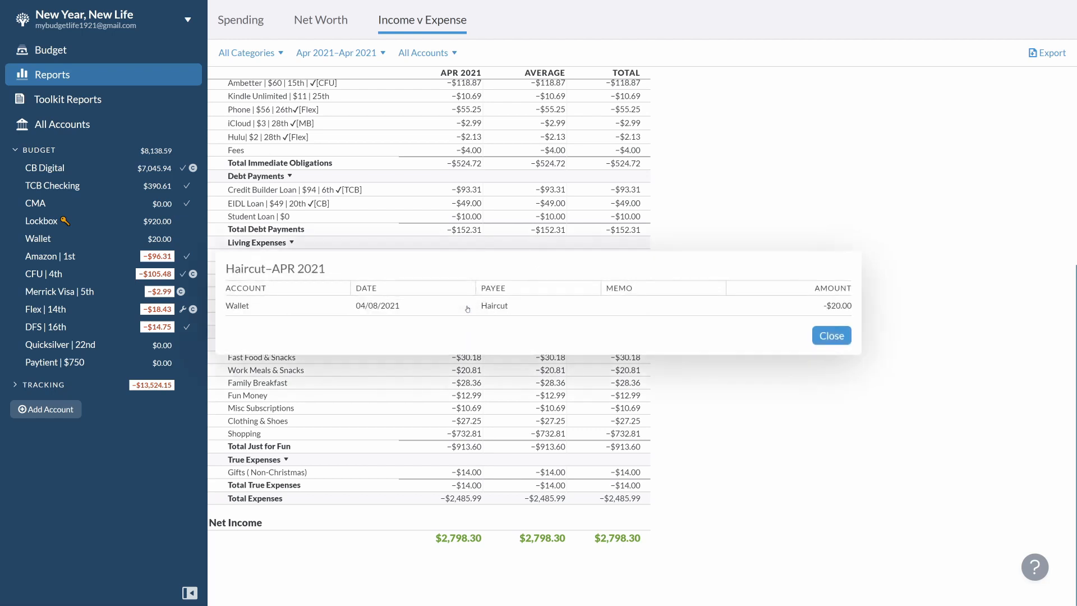
click(829, 335)
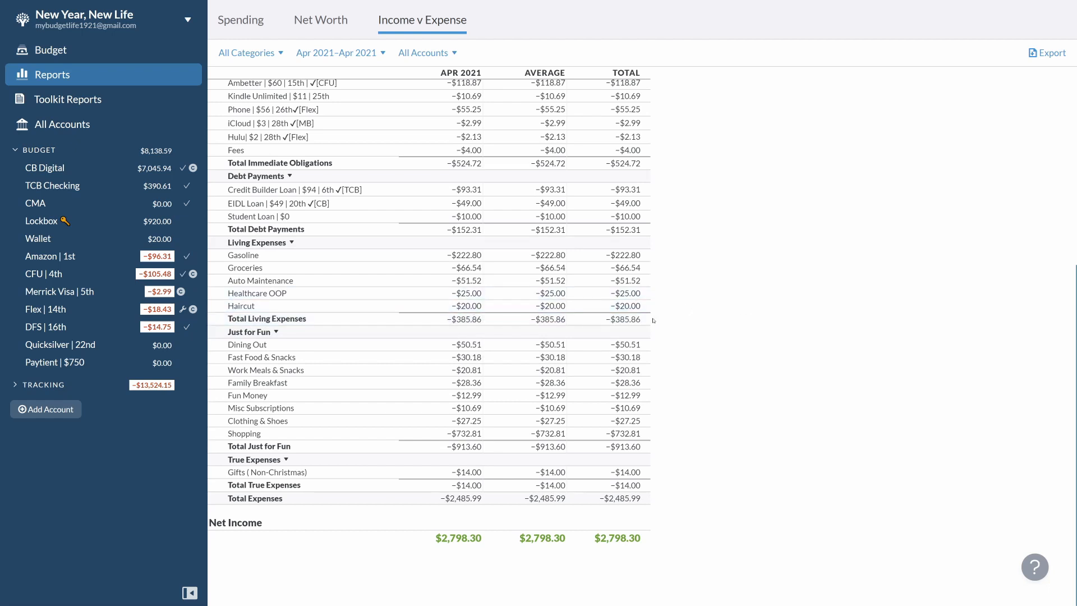
- Review the April transactions behind the food categories Dining Out, Fast Food & Snacks, and Work Meals & Snacks
click(468, 345)
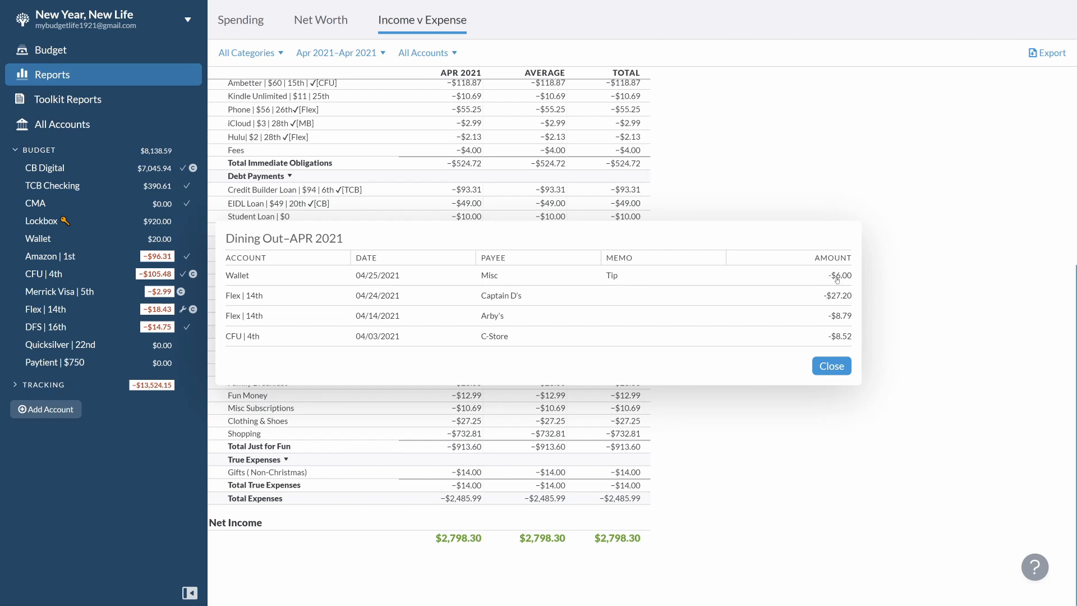
click(831, 366)
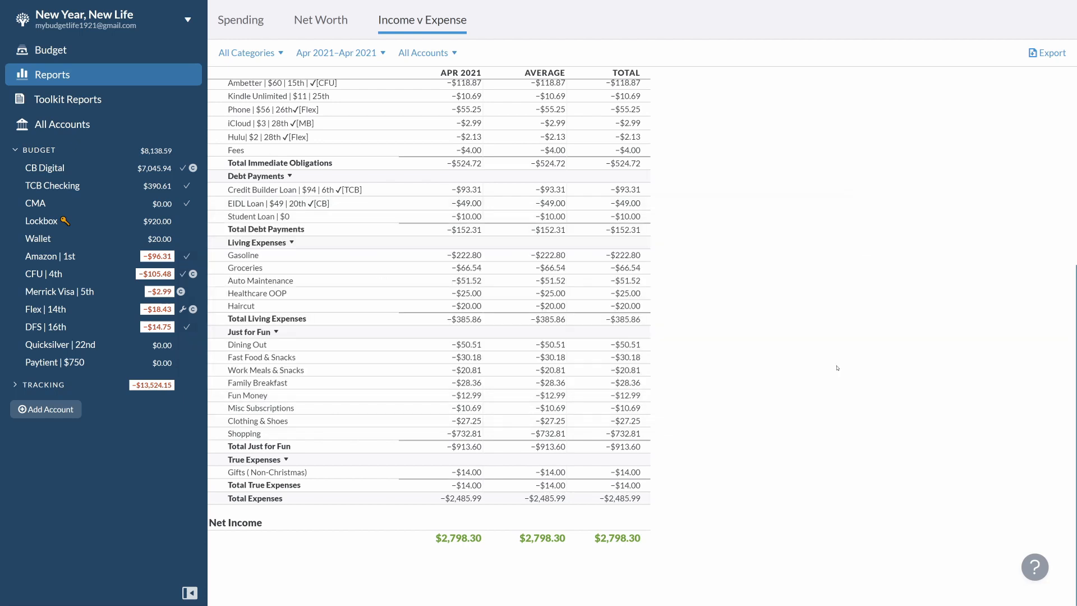
click(465, 356)
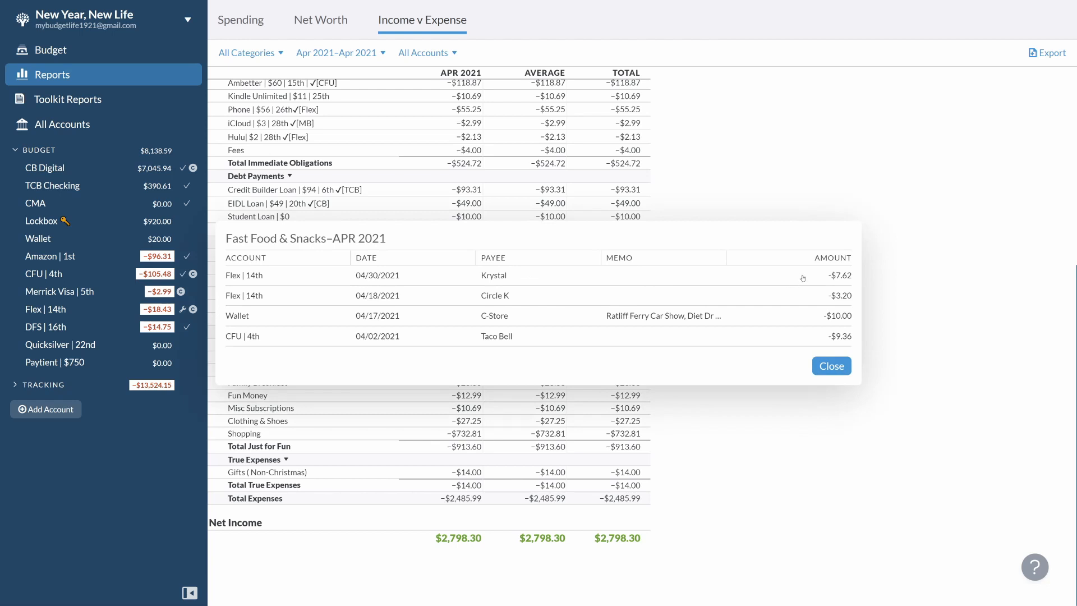
click(831, 366)
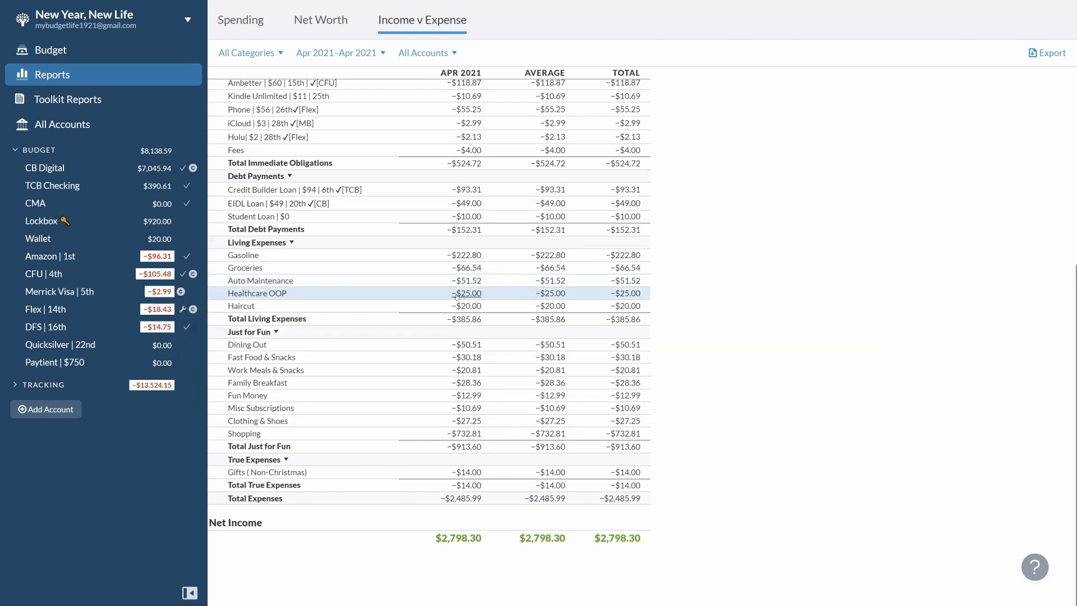
click(466, 371)
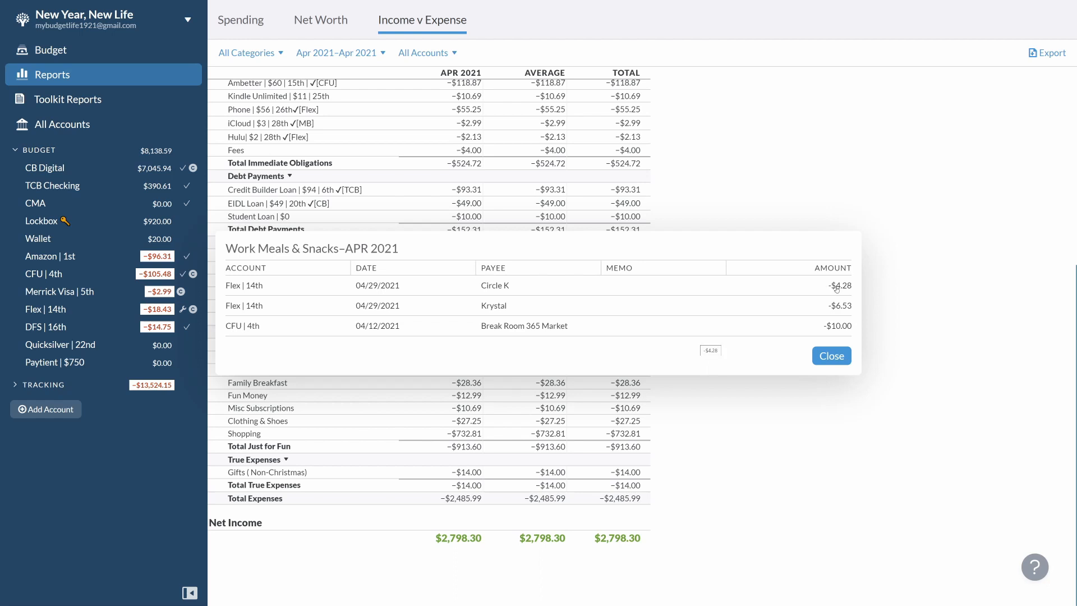
click(831, 356)
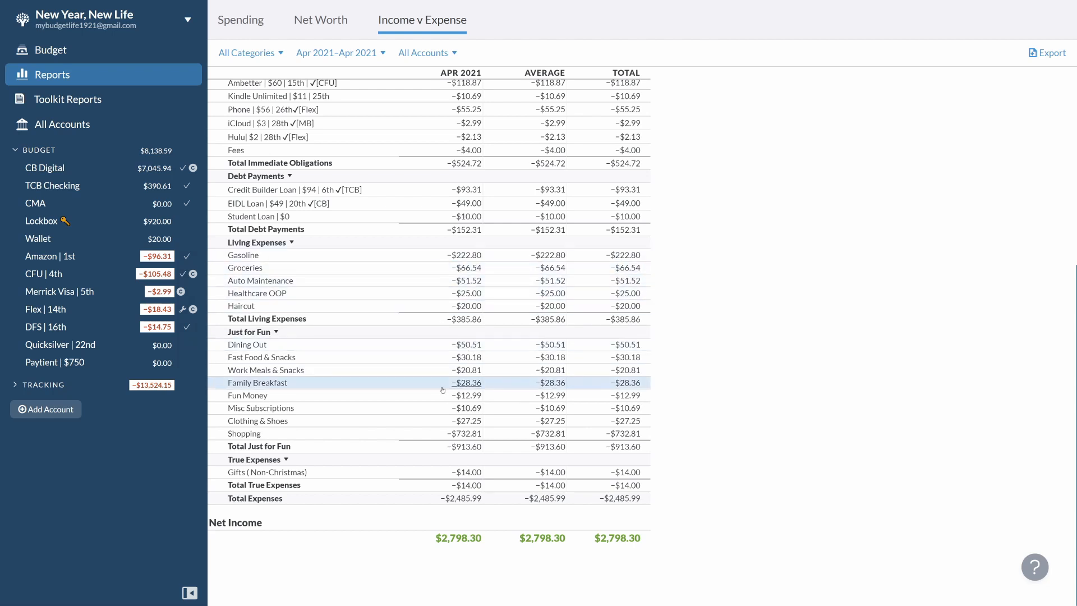
- Review the April transactions behind the Family Breakfast and Fun Money expenses
click(466, 383)
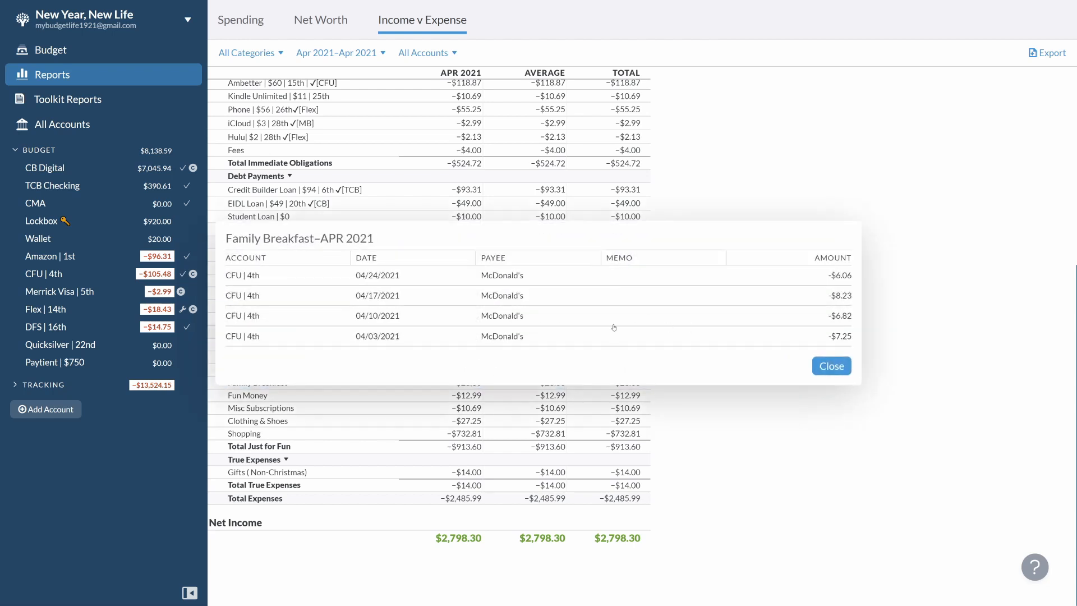
click(828, 367)
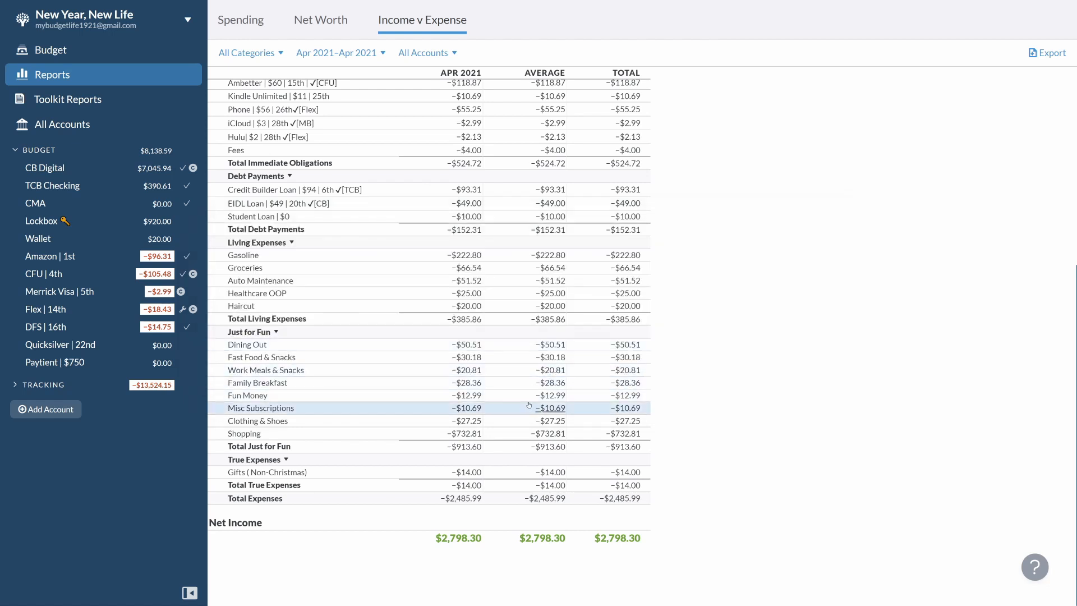
click(473, 395)
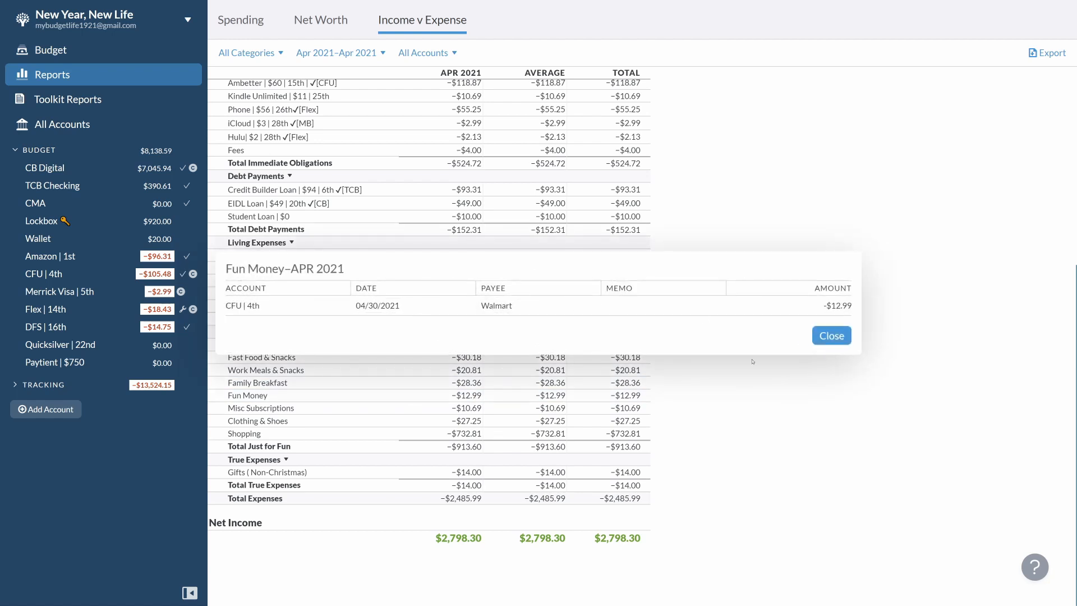
click(830, 337)
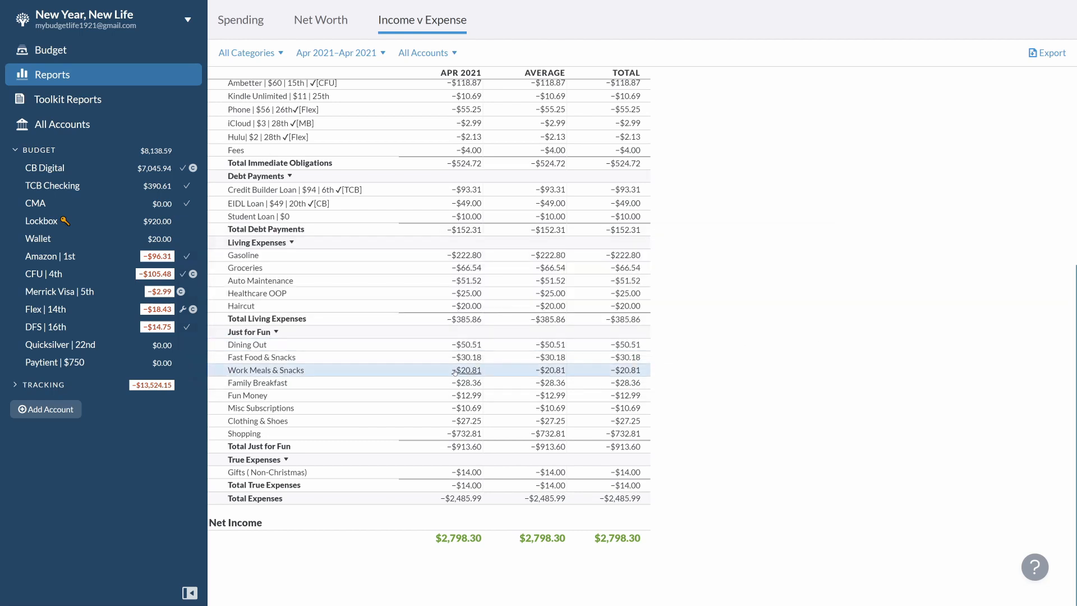
- Review the April transactions behind the Misc Subscriptions and Clothing & Shoes expenses
click(471, 408)
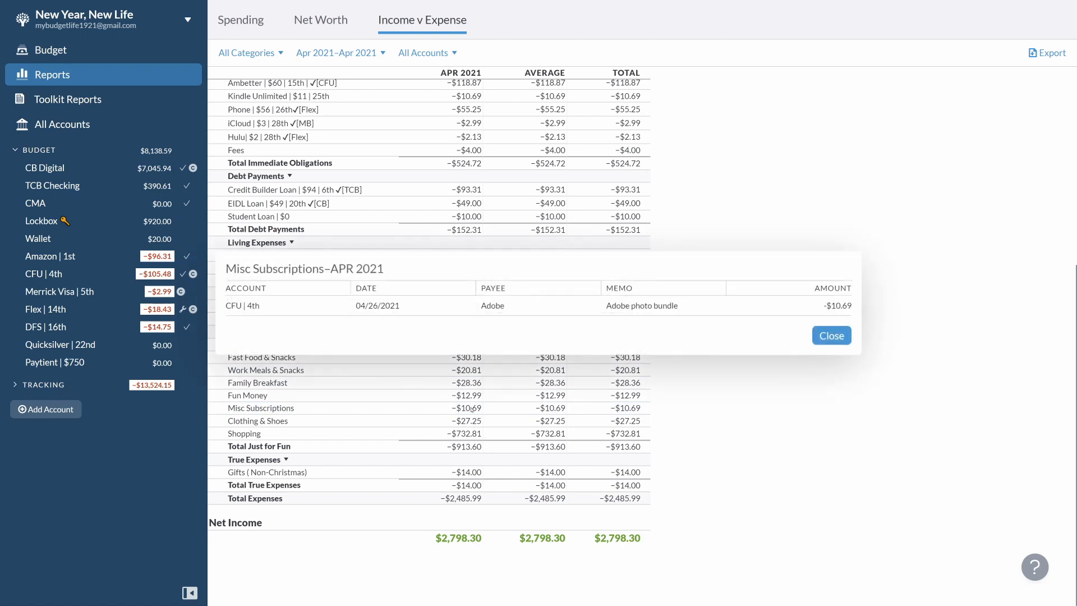
click(831, 337)
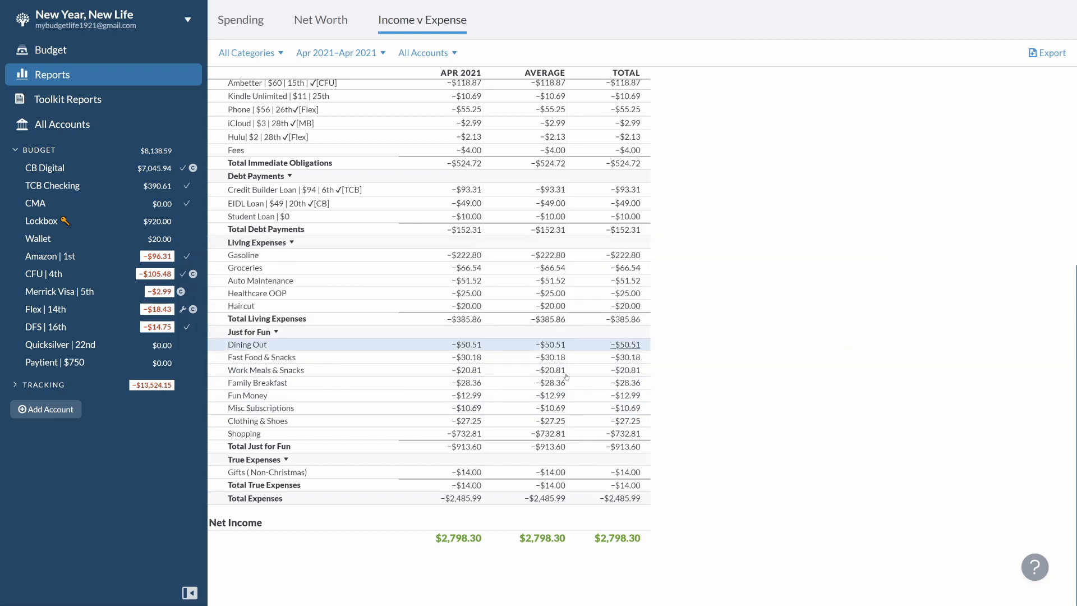
click(467, 421)
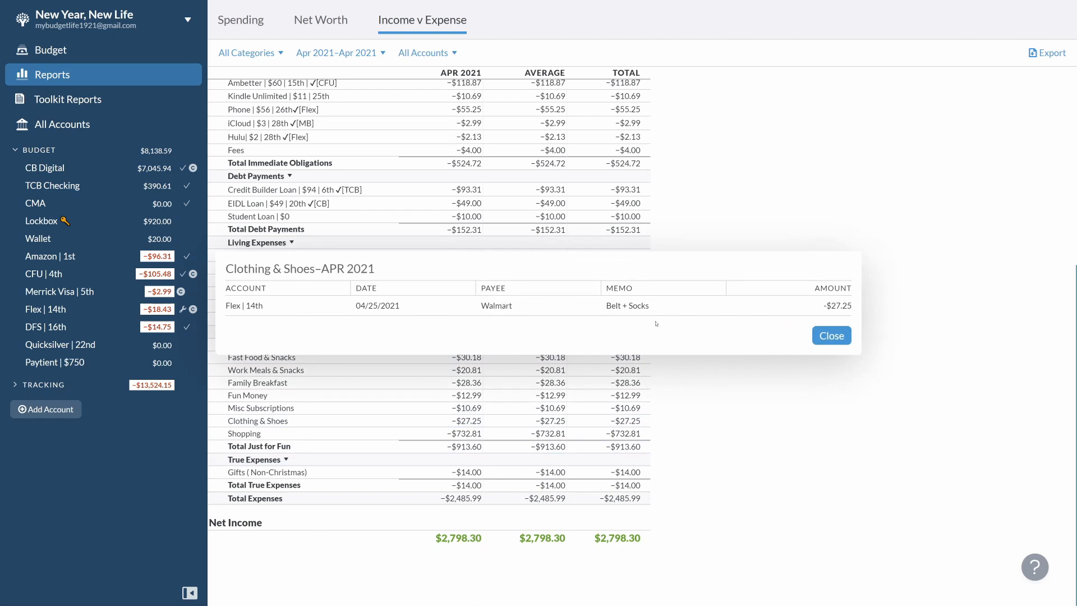
click(832, 341)
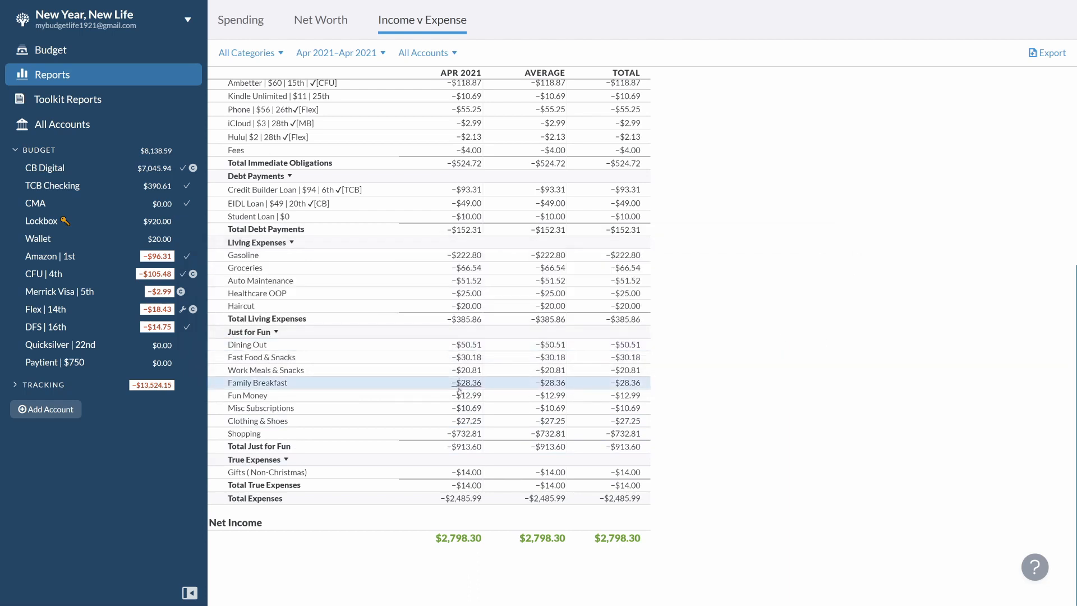
- Review all the April transactions behind the Shopping expense
click(466, 433)
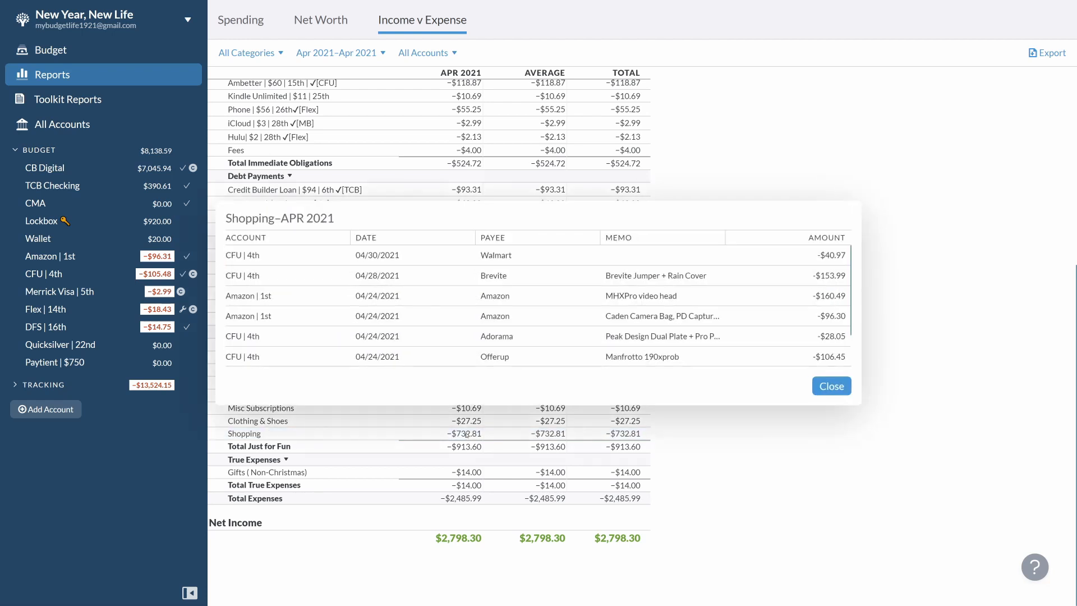
scroll(655, 317, down, 1)
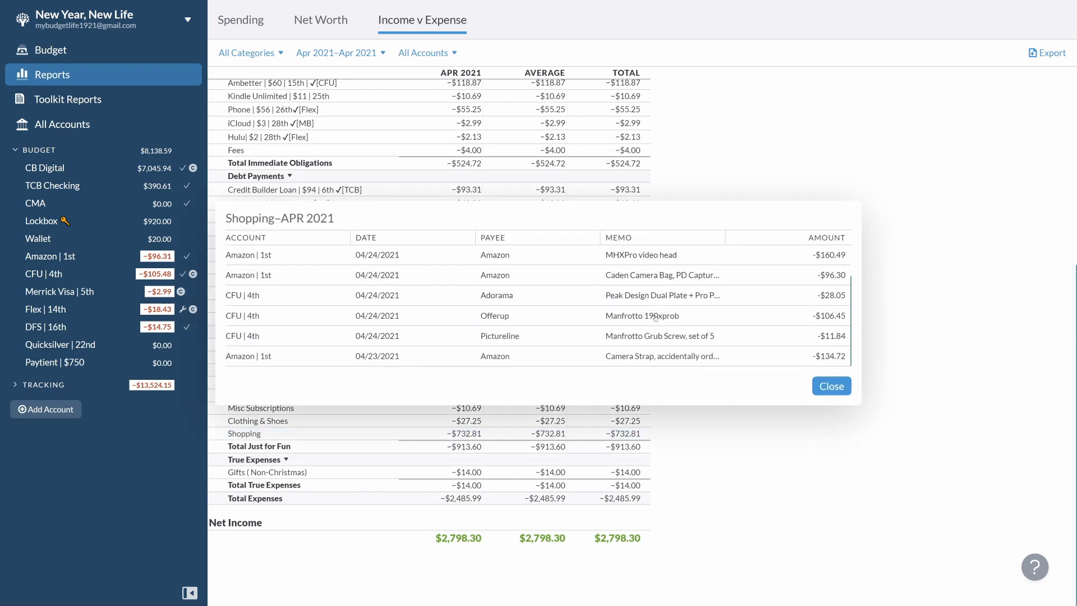
scroll(641, 329, up, 1)
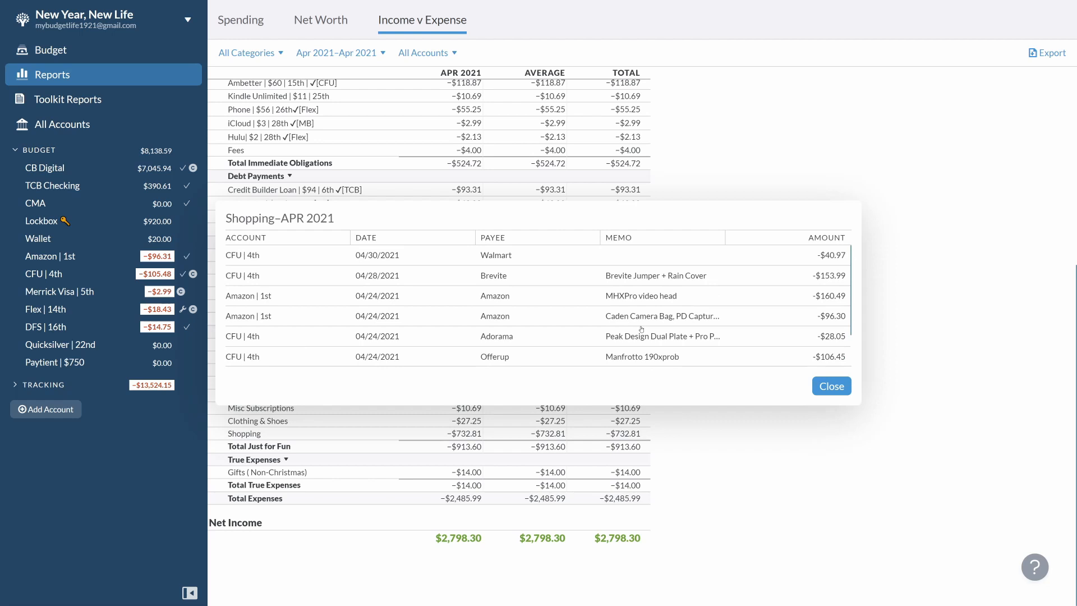
scroll(641, 329, down, 1)
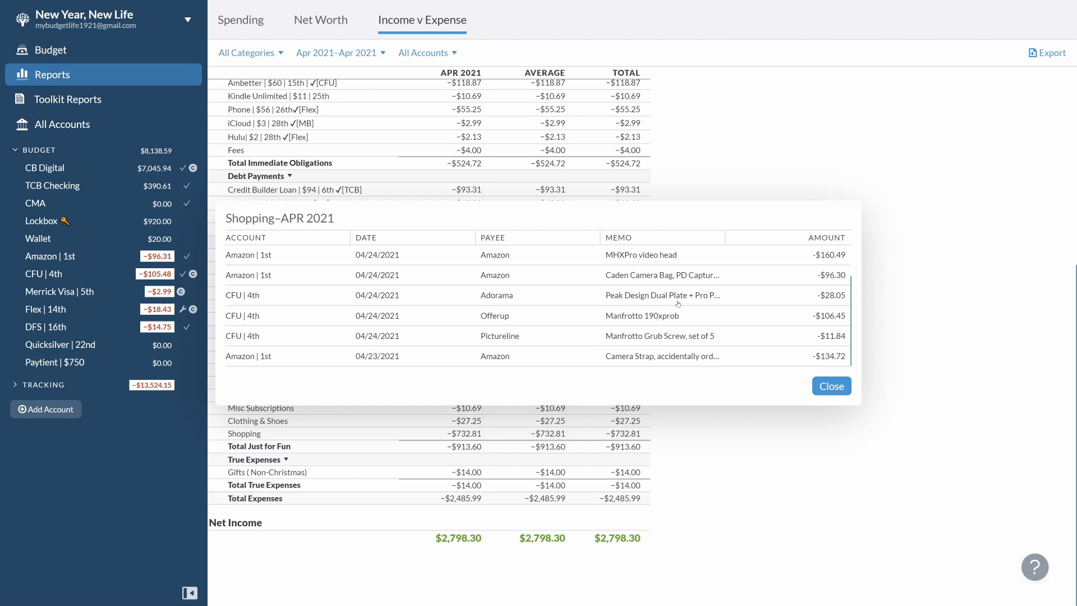
scroll(639, 277, up, 1)
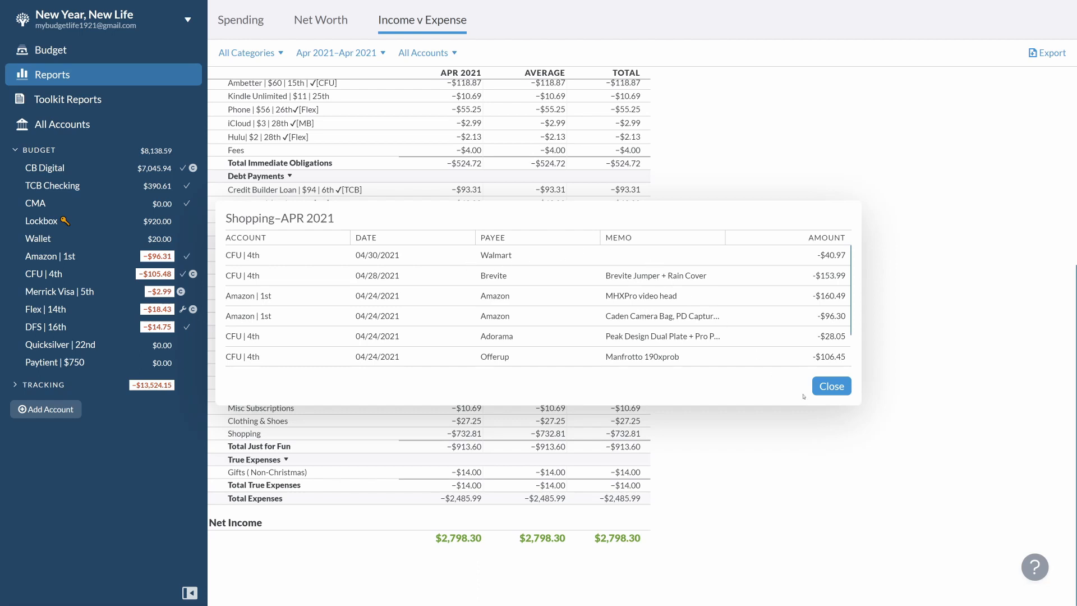
click(823, 387)
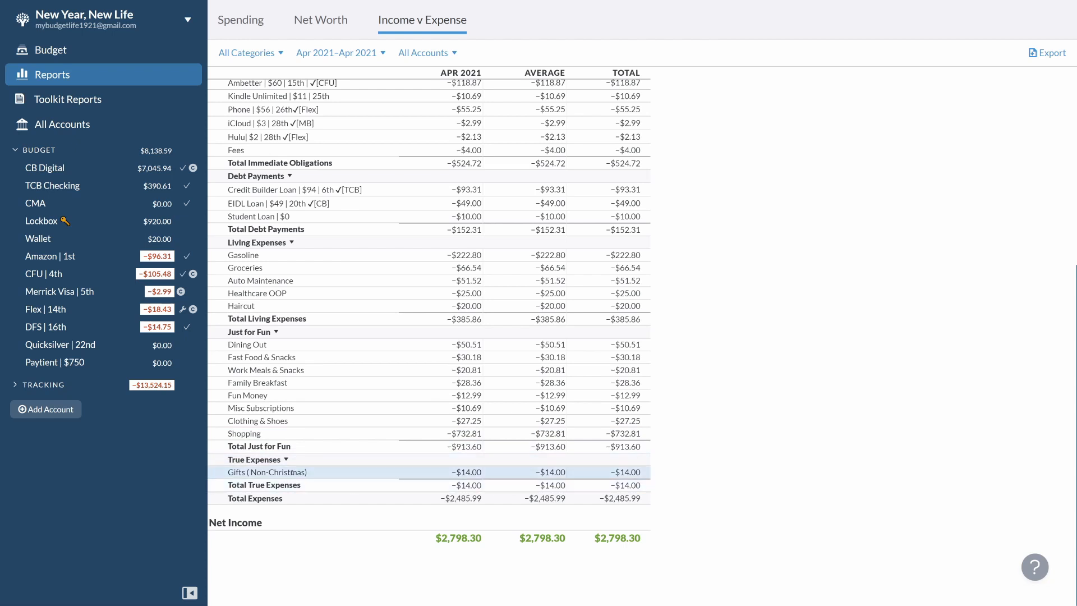
- Review the April transactions behind the Gifts (Non-Christmas) expense
click(466, 473)
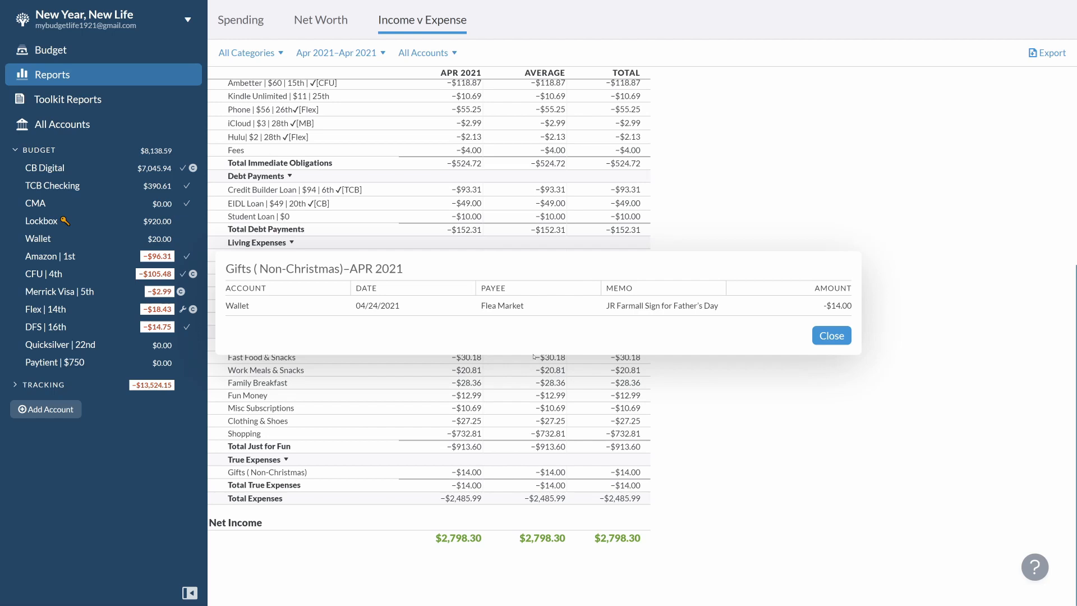
click(831, 335)
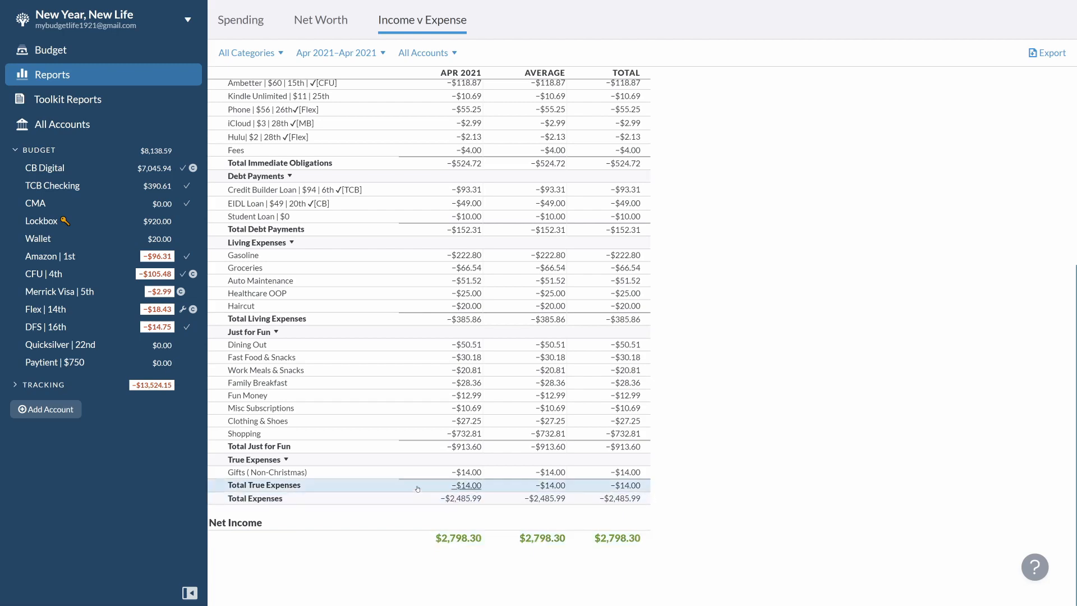
scroll(437, 505, up, 5)
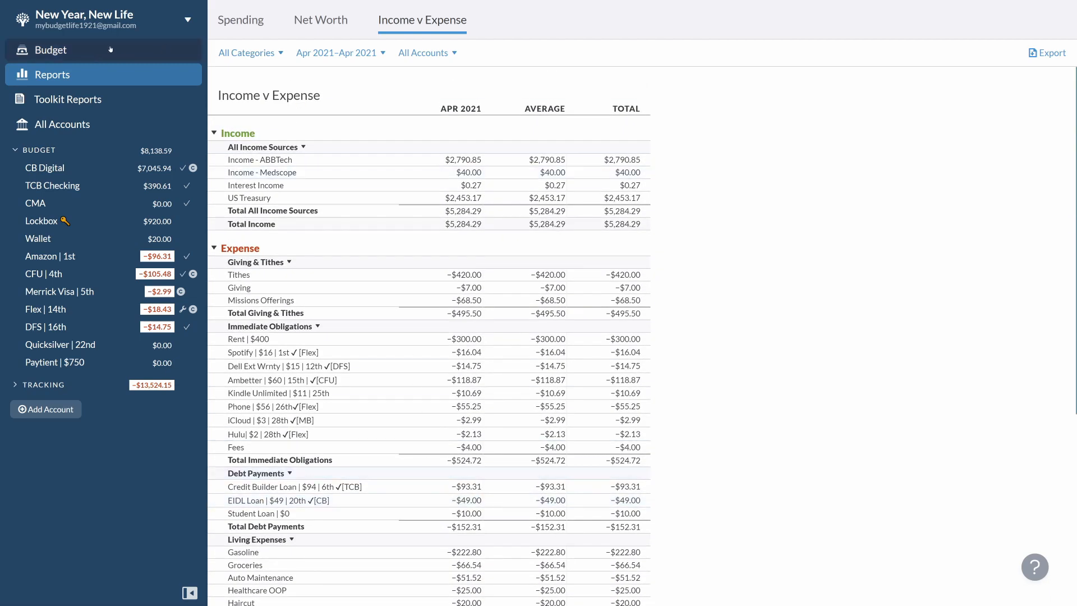
- Return to the April 2021 budget and move $74.64 from Gasoline to To be Budgeted
click(52, 57)
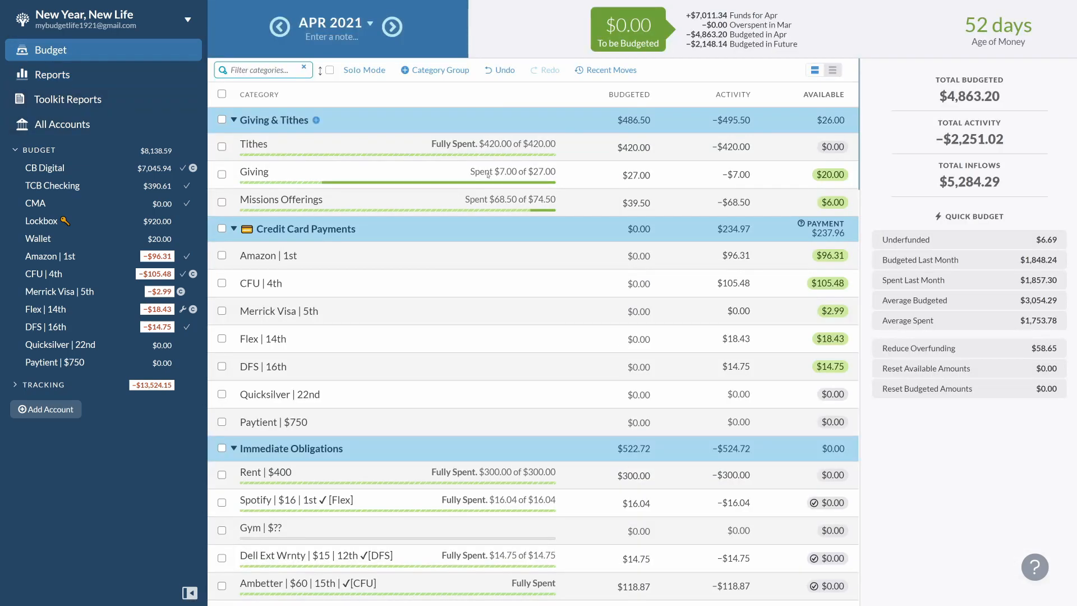
click(583, 277)
scroll(498, 292, down, 5)
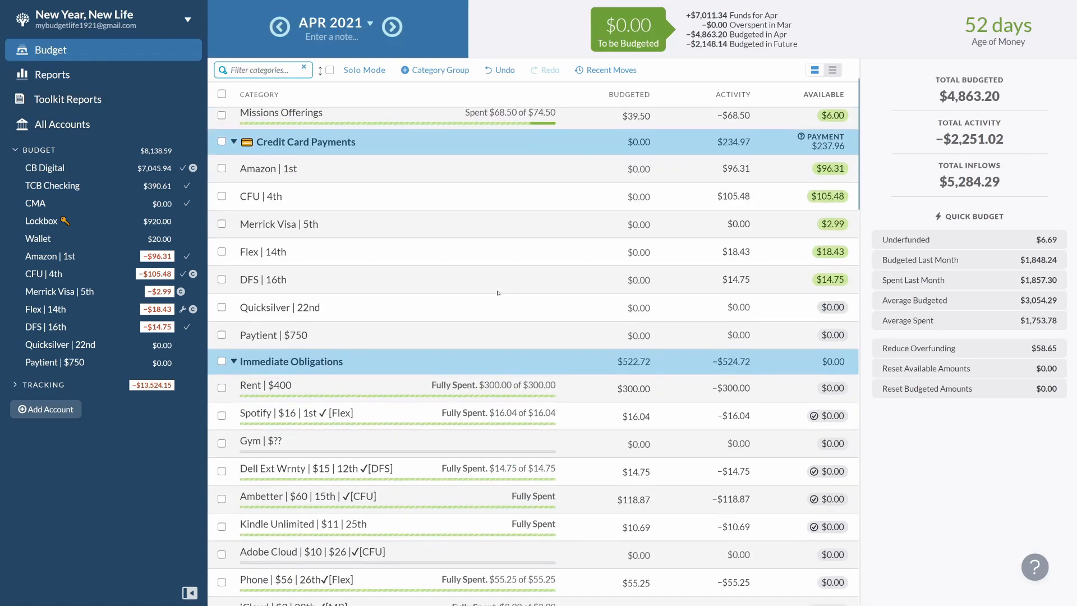
scroll(676, 319, down, 5)
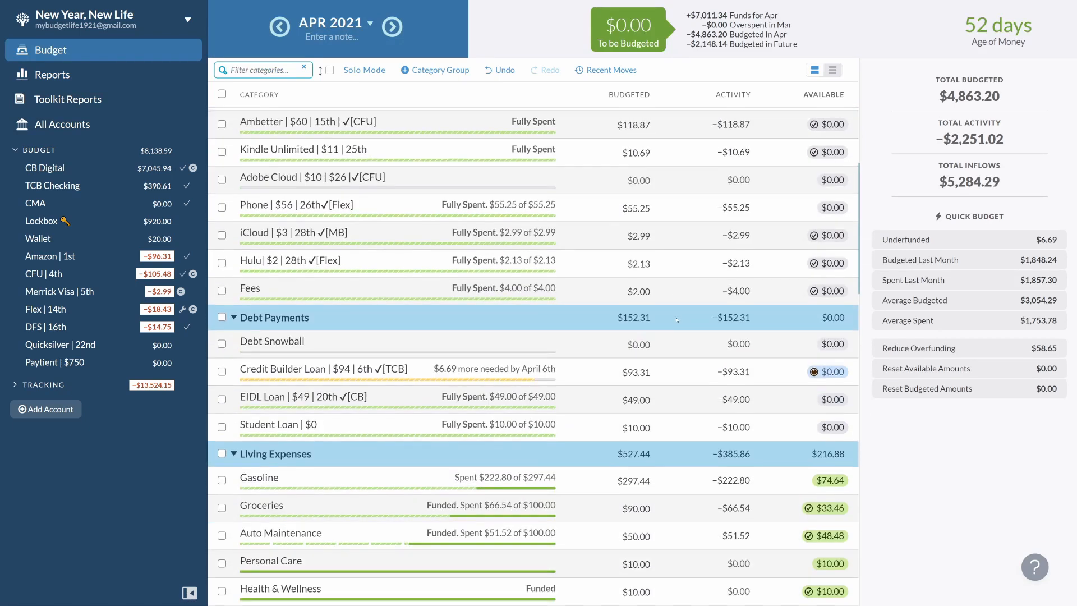
scroll(588, 316, down, 3)
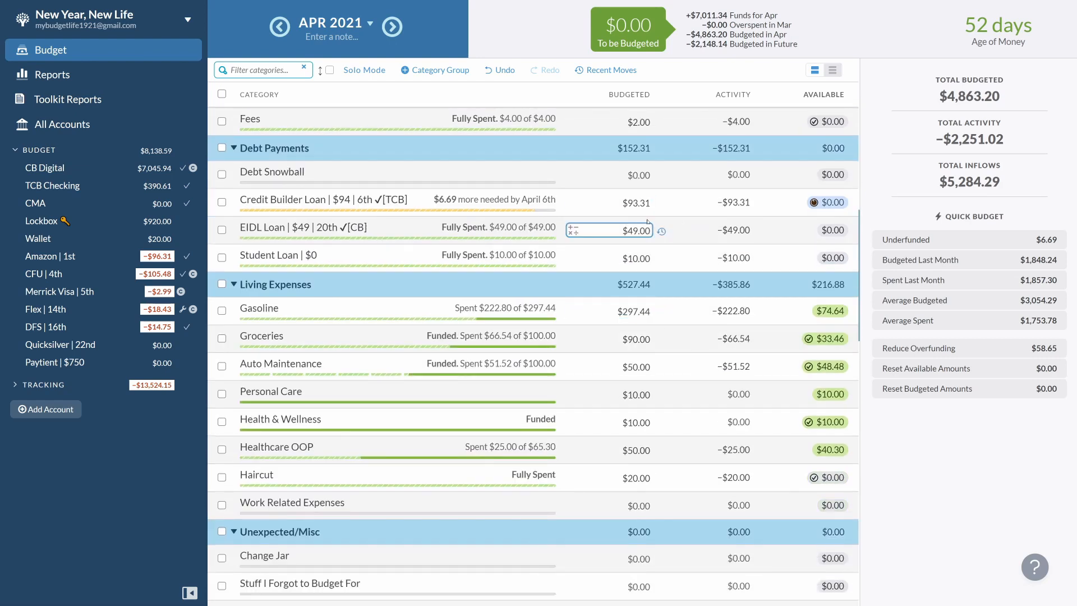
scroll(647, 221, down, 2)
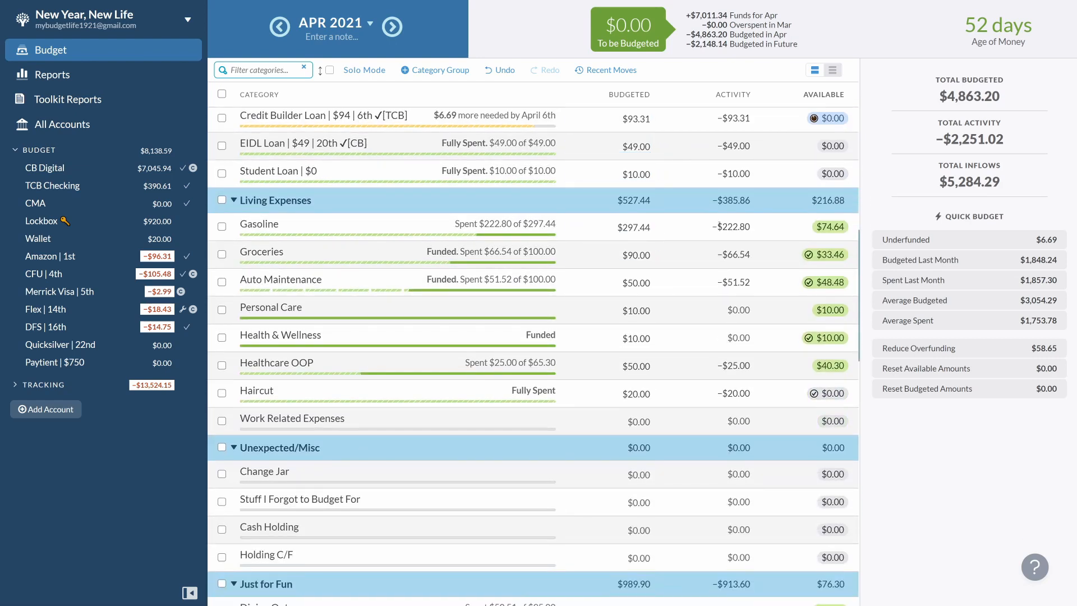
click(828, 228)
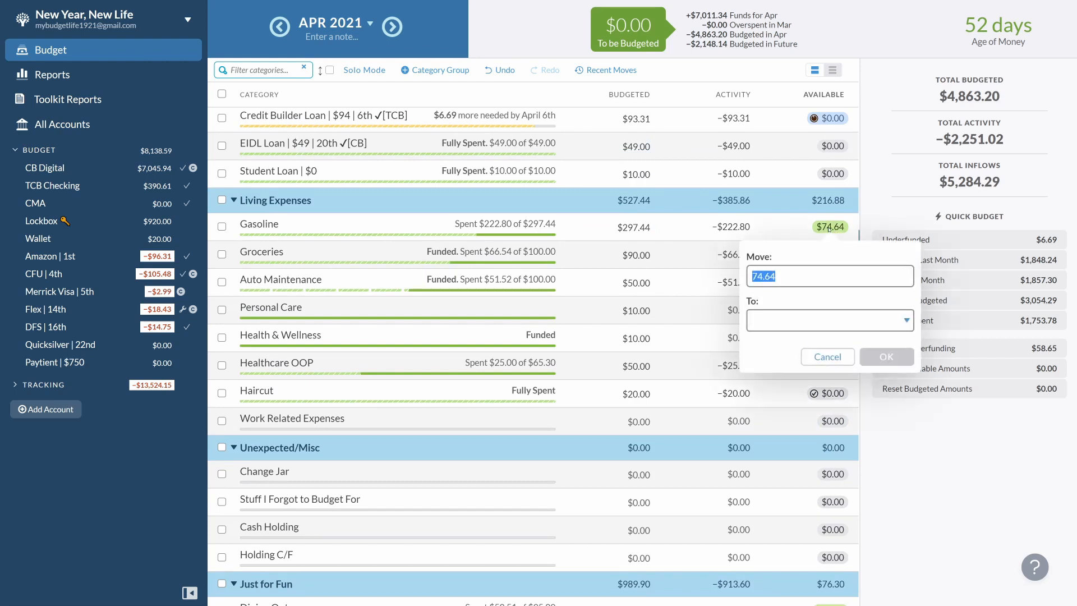
click(833, 319)
click(816, 383)
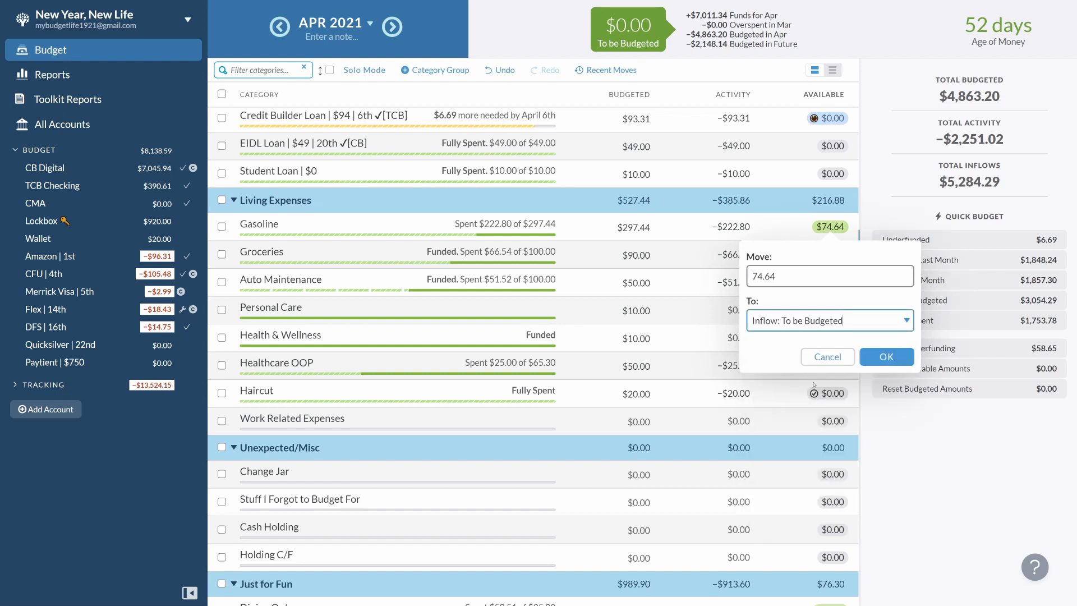
click(877, 362)
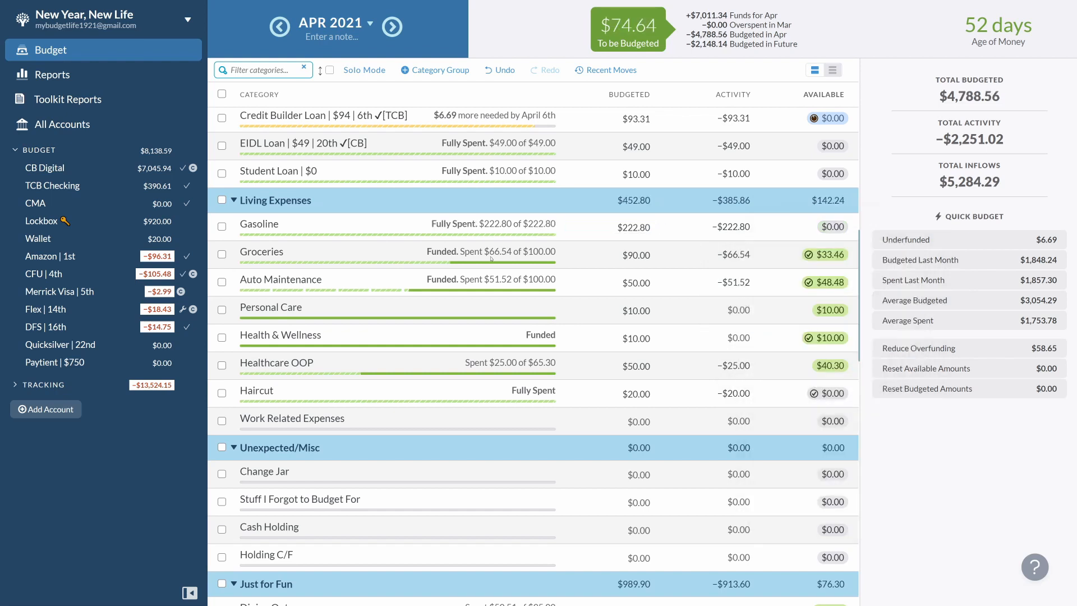
- Move $23.46 from Groceries to To be Budgeted in the April budget
click(834, 256)
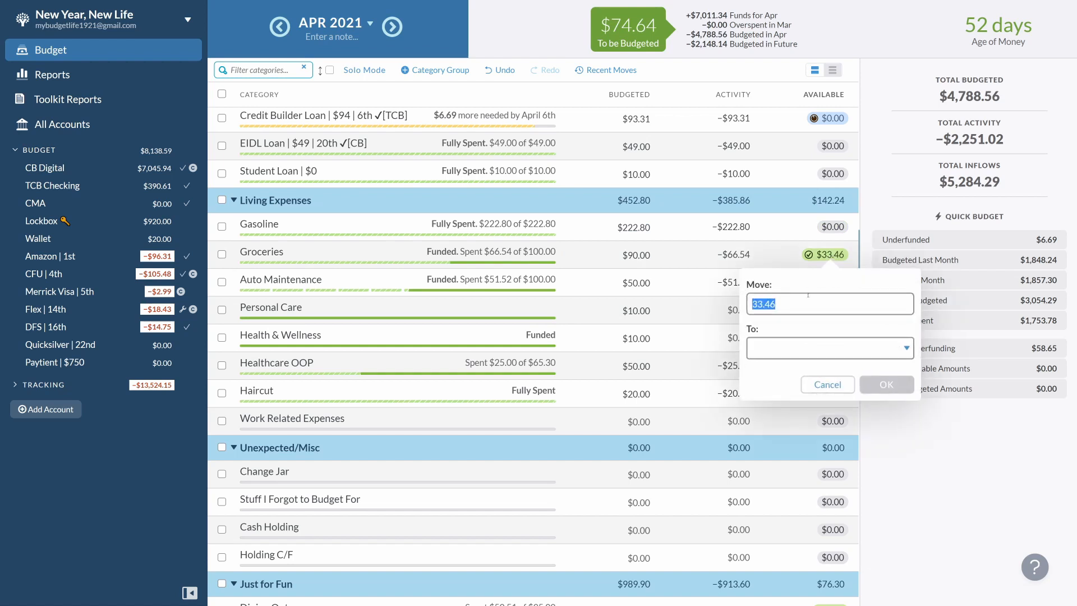
click(767, 348)
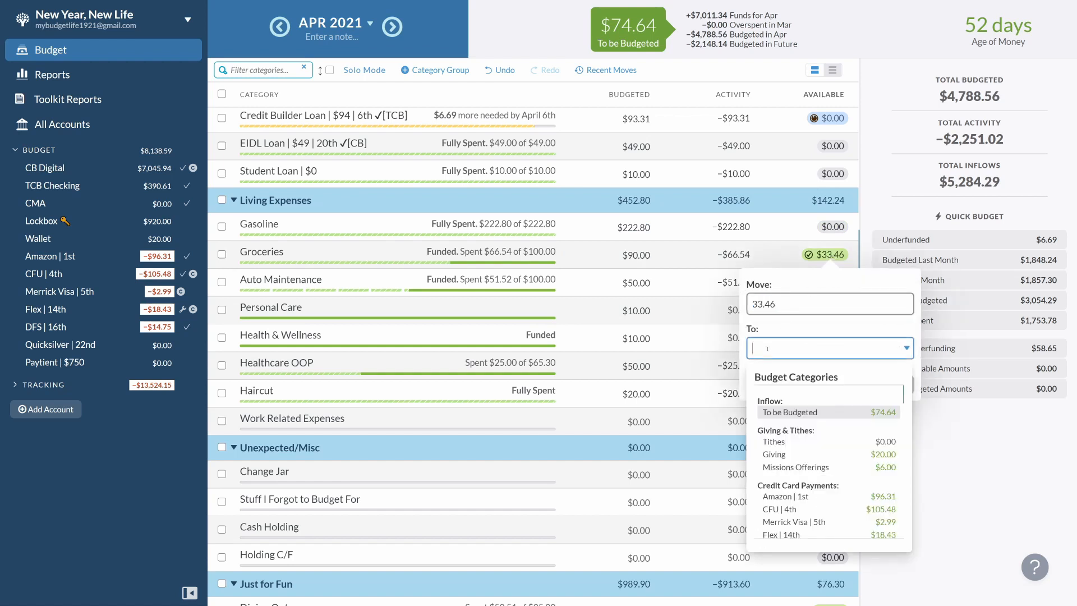
click(796, 415)
click(761, 298)
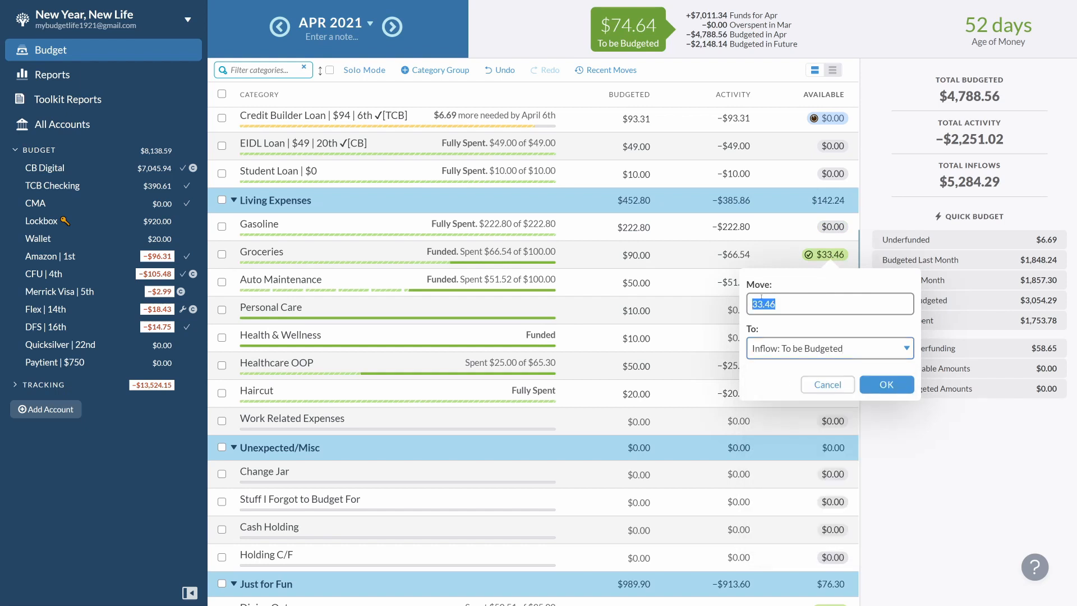
click(760, 303)
key(BackSpace)
text(2)
click(886, 384)
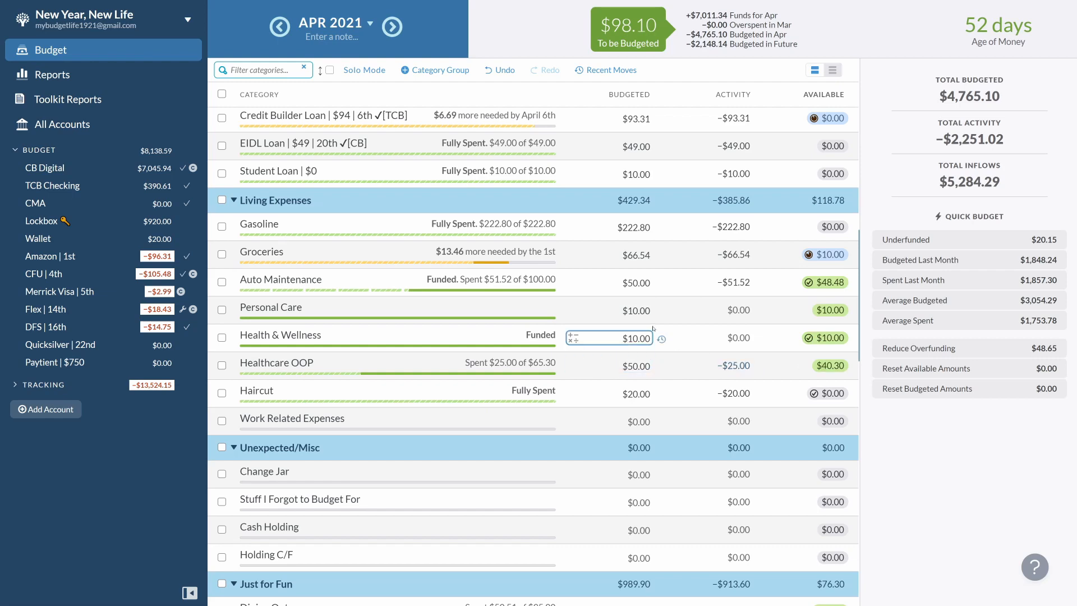
- Move $44.49 from Dining Out in the Just for Fun group to To be Budgeted
scroll(672, 331, down, 2)
scroll(680, 322, down, 5)
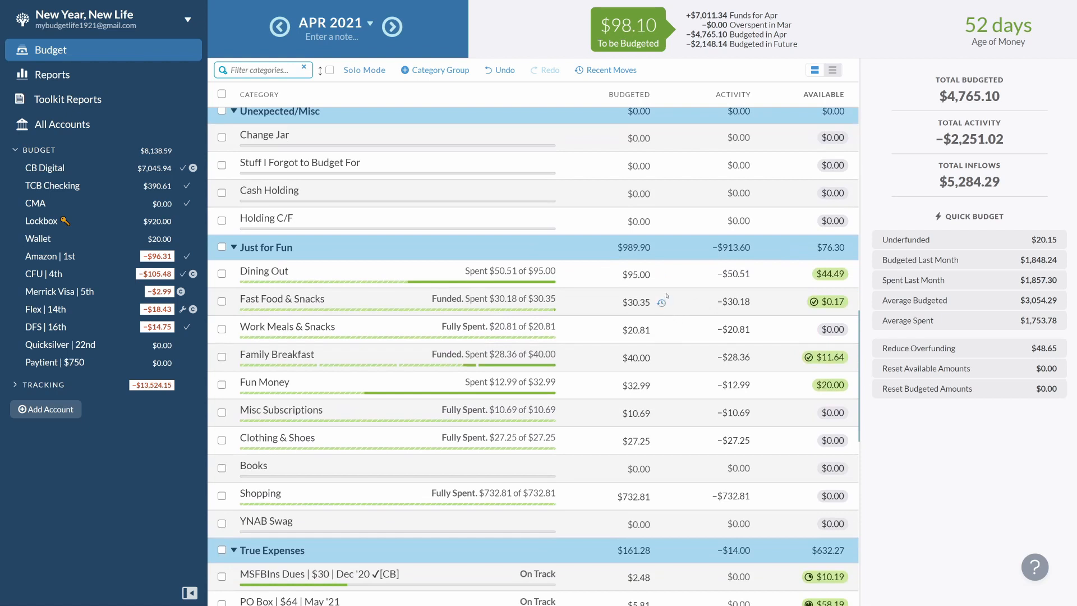
click(829, 275)
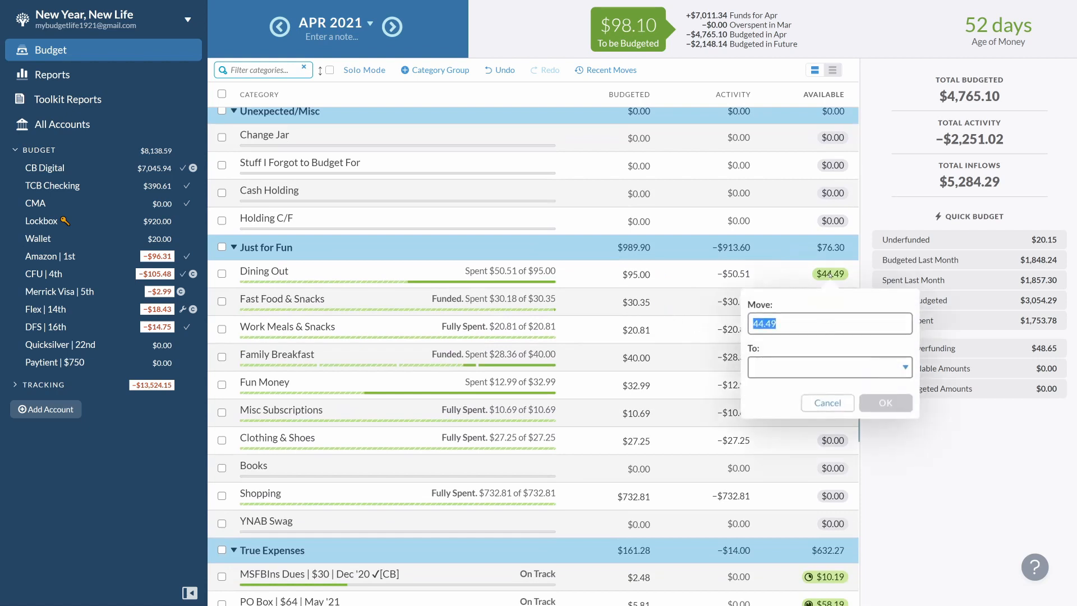
click(787, 365)
click(788, 432)
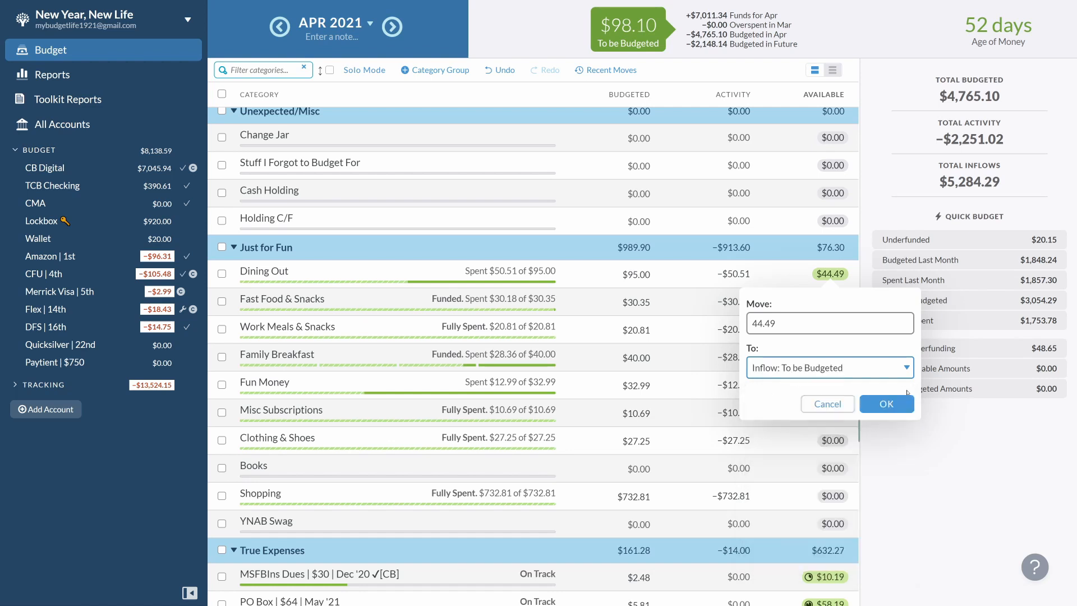
click(886, 401)
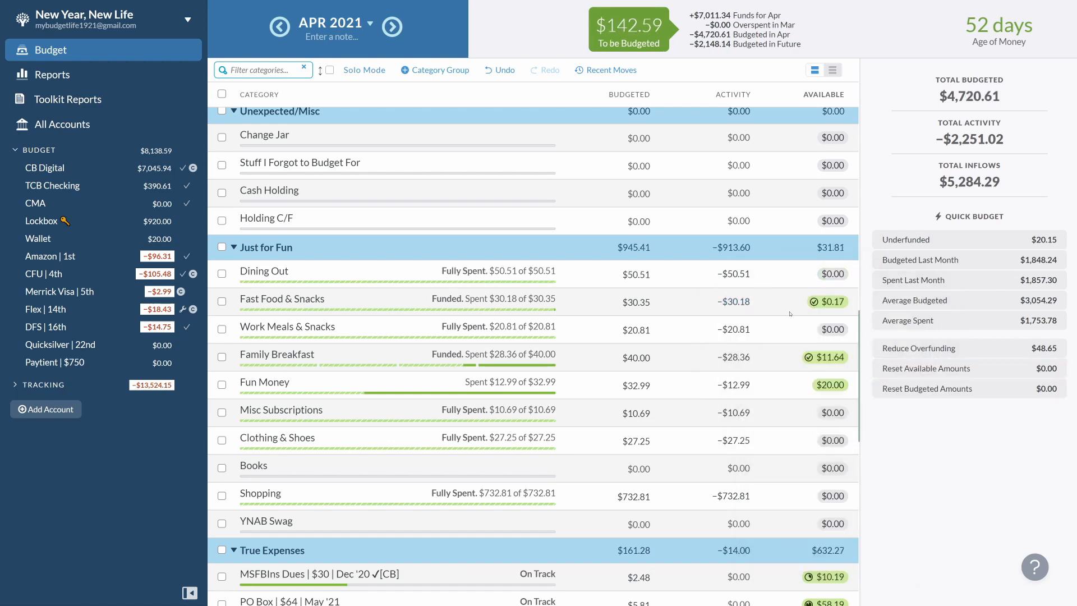
- Move $0.17 from Fast Food & Snacks to To be Budgeted
click(833, 301)
click(790, 397)
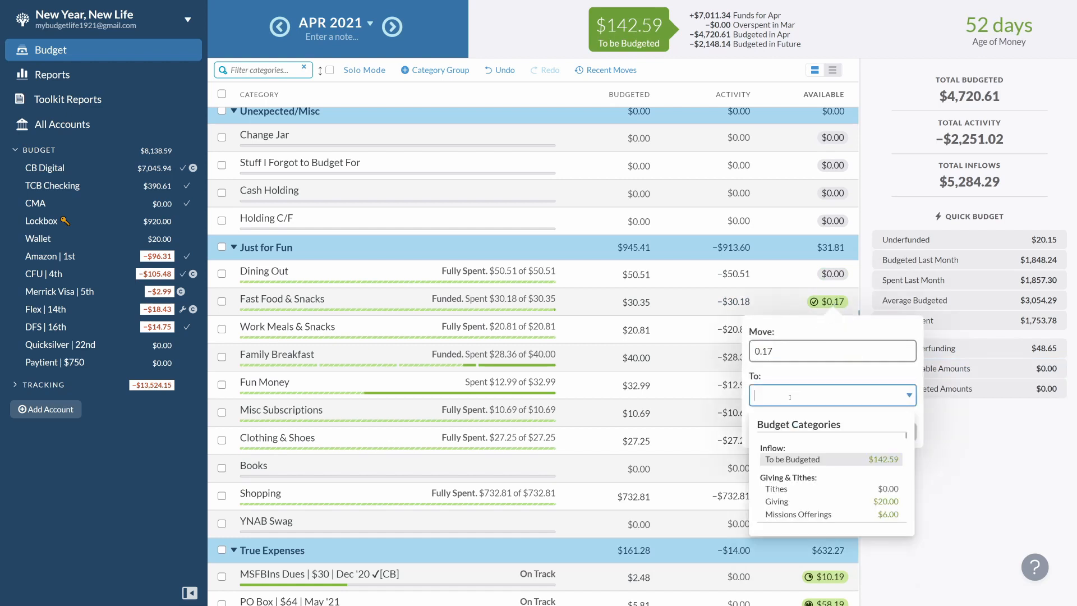
click(789, 460)
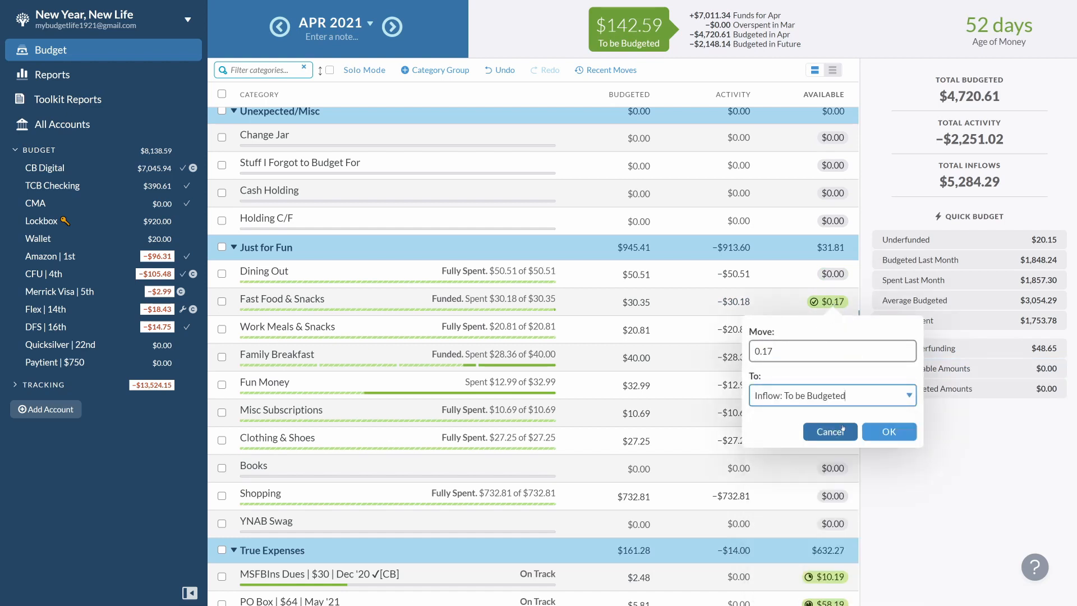
click(888, 431)
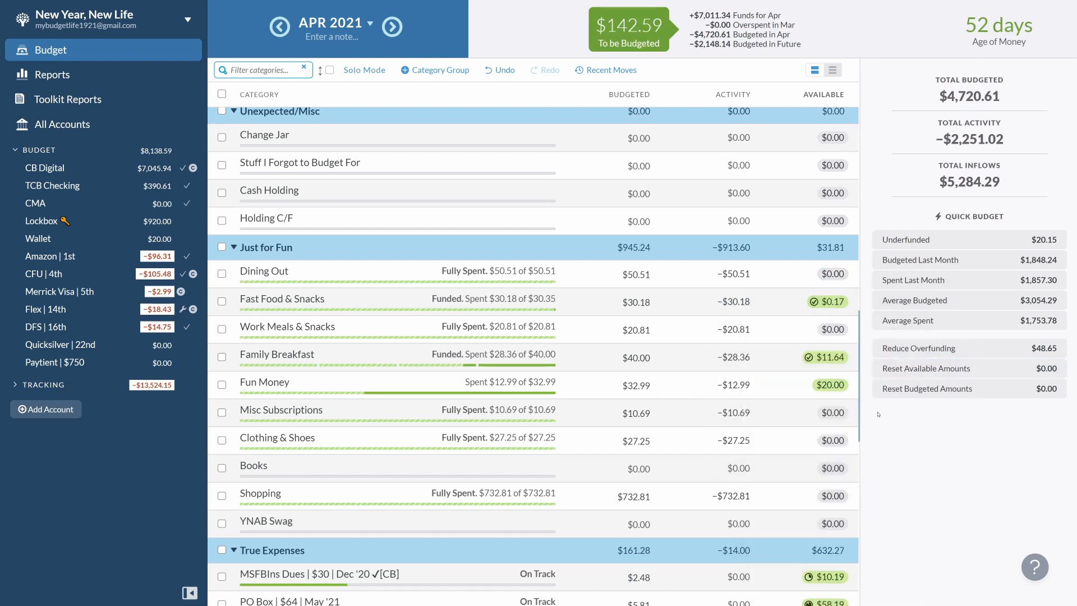
- Move $1.64 from Family Breakfast to To be Budgeted in the April 2021 budget
click(828, 358)
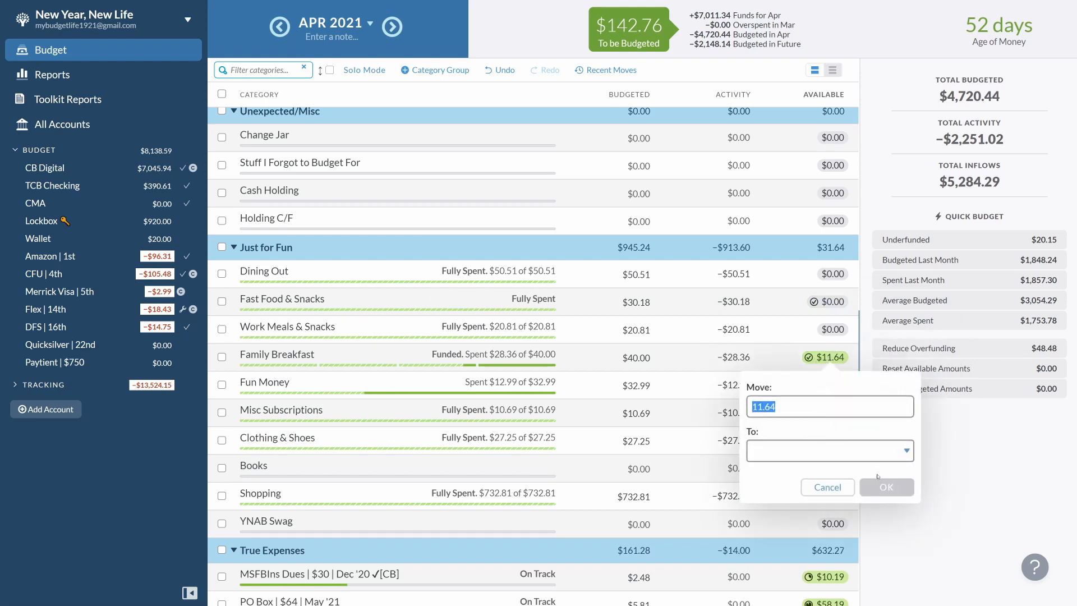
click(847, 492)
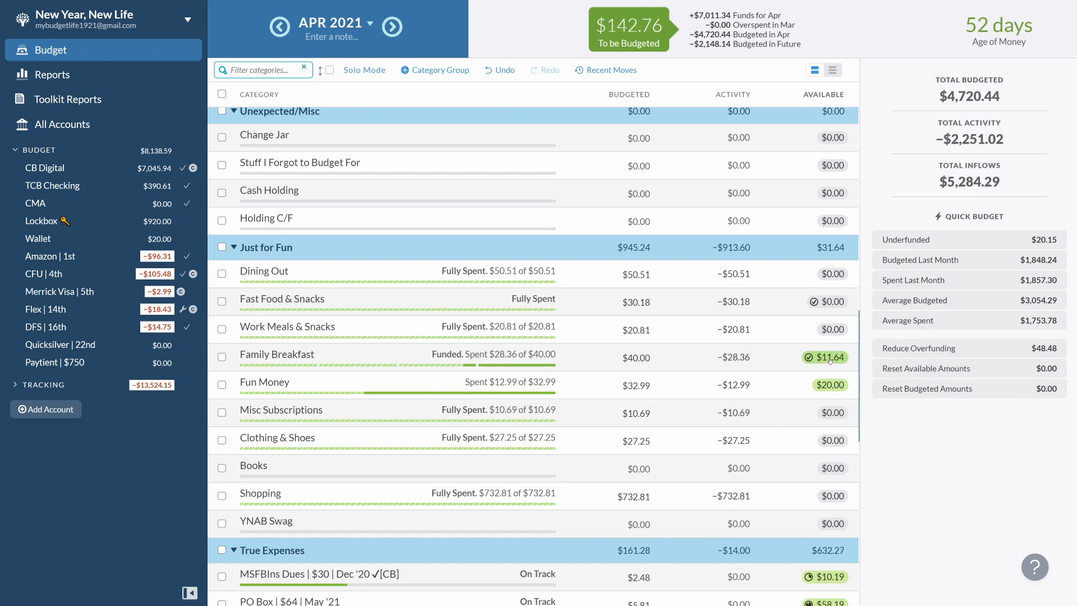
click(828, 360)
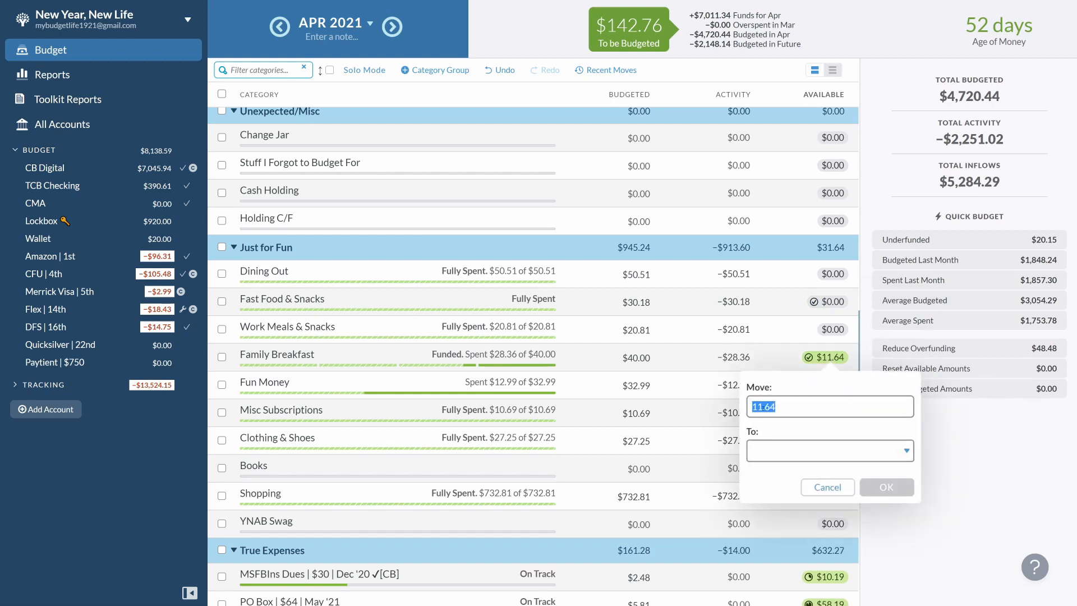
click(756, 406)
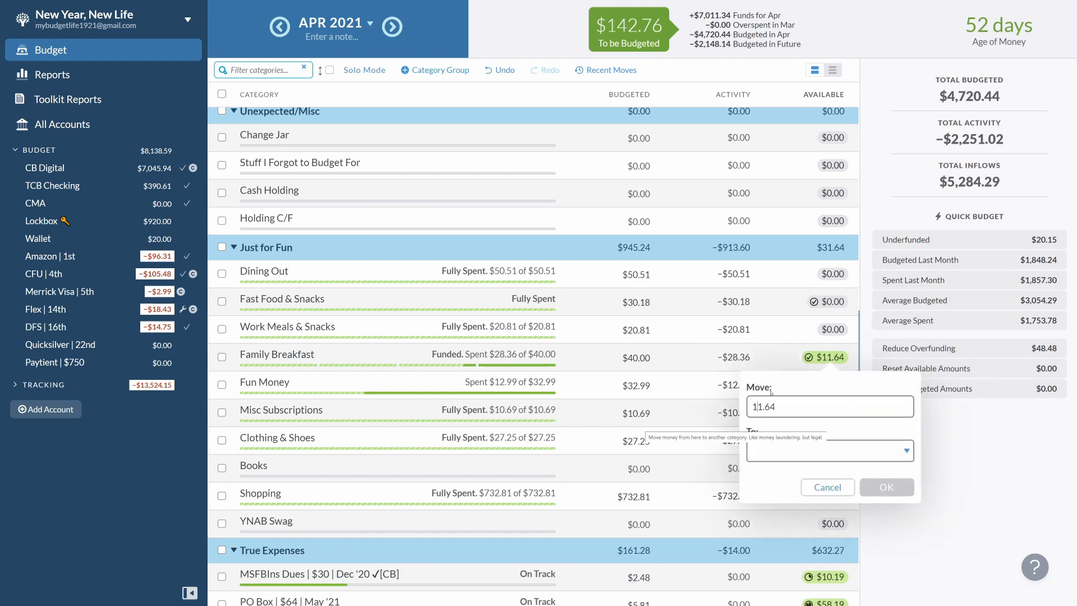
key(BackSpace)
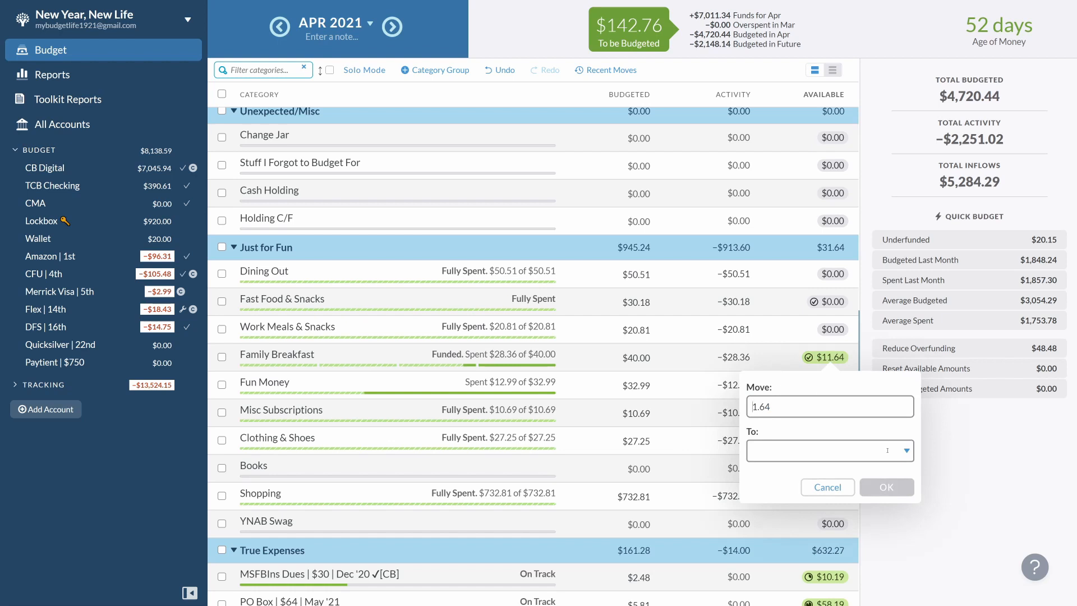
click(808, 447)
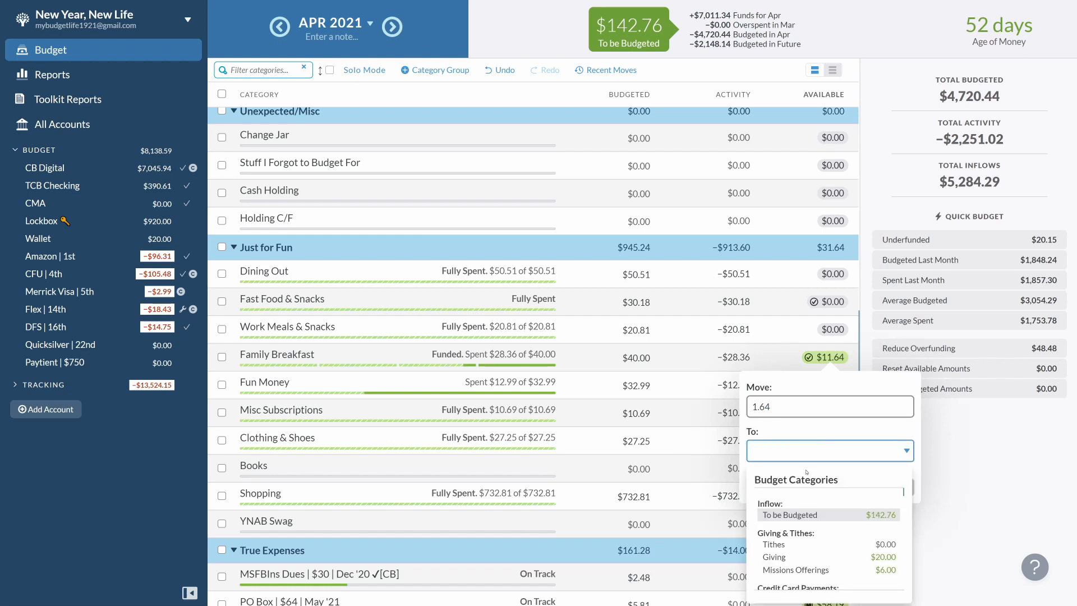
click(802, 515)
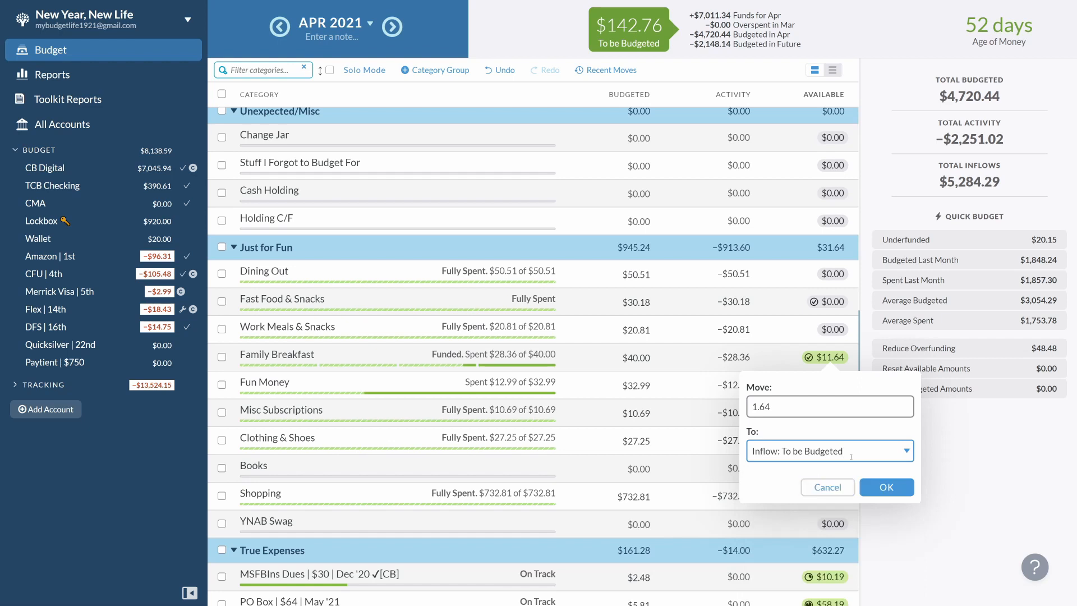
key(Return)
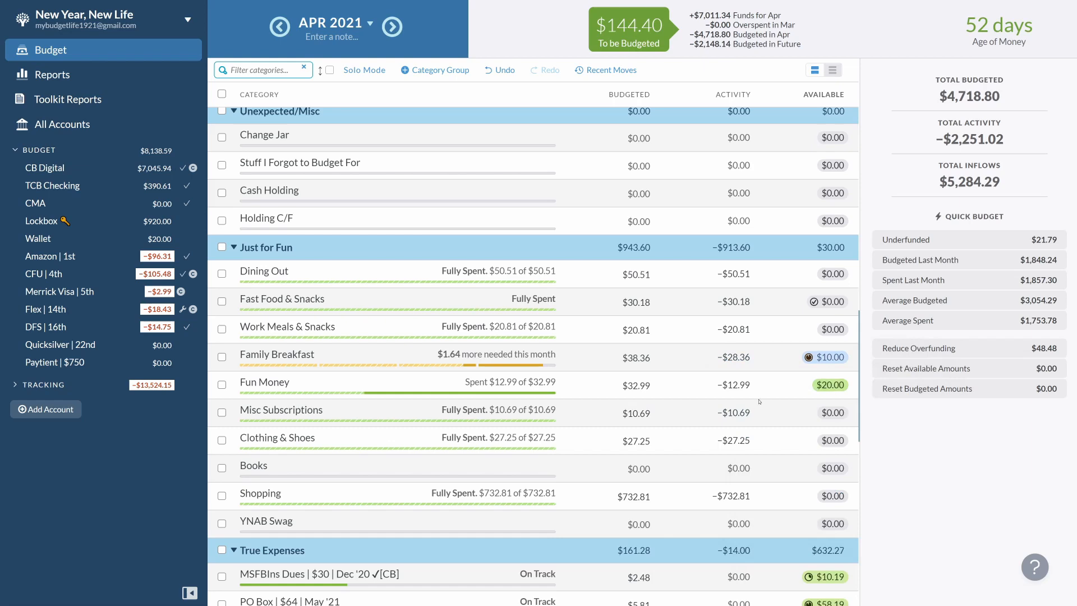
- Look through the April category balances for leftover money, ending at 1 Month Buffer and LASIK Fund in Someday/Maybe
scroll(760, 402, down, 5)
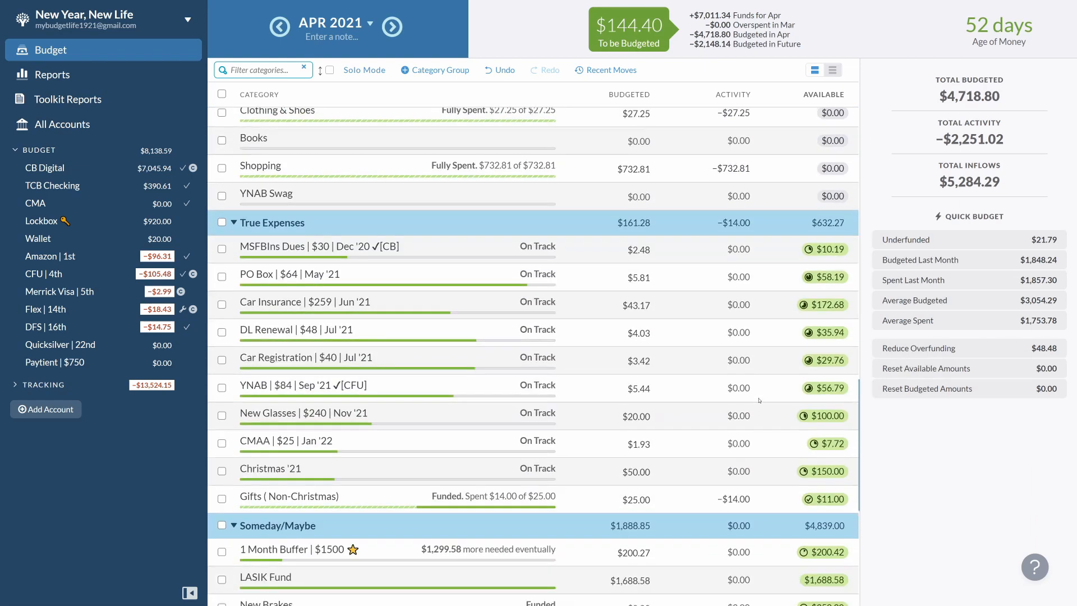
scroll(759, 400, down, 4)
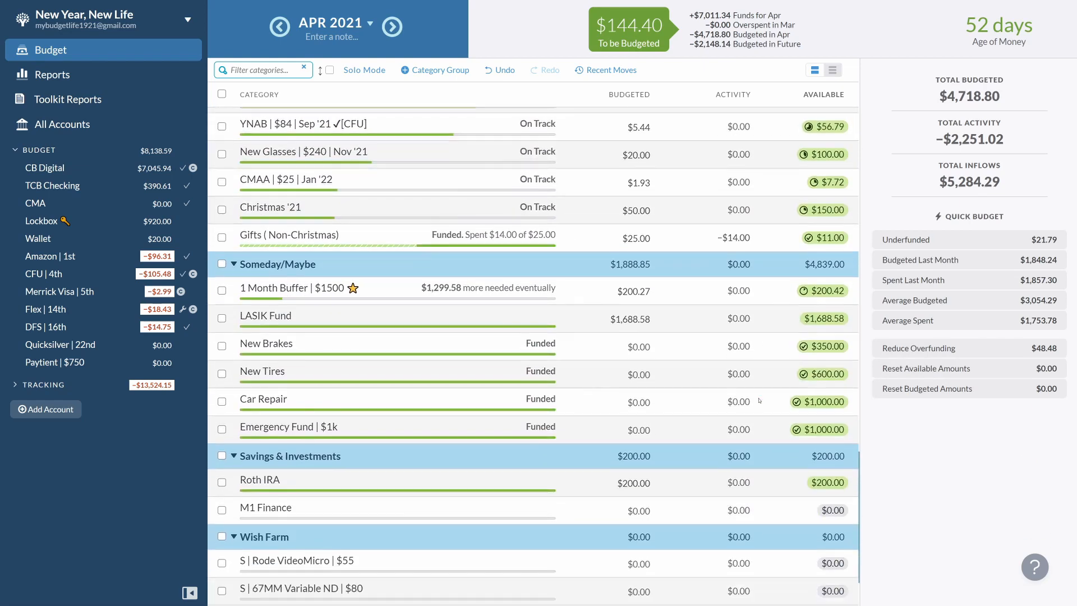
scroll(759, 400, down, 2)
scroll(759, 400, up, 3)
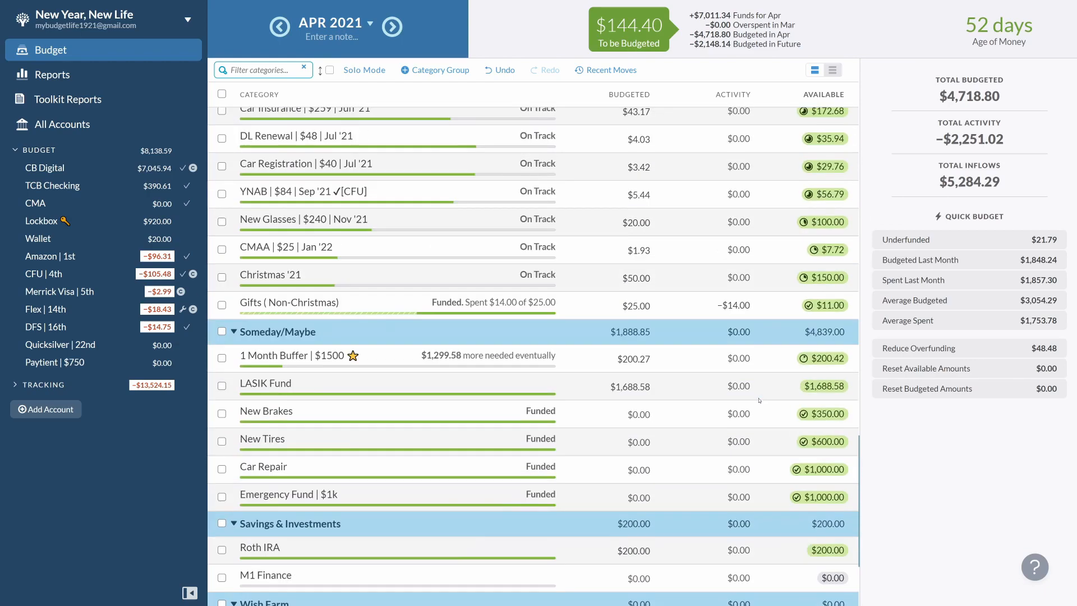
scroll(759, 399, up, 13)
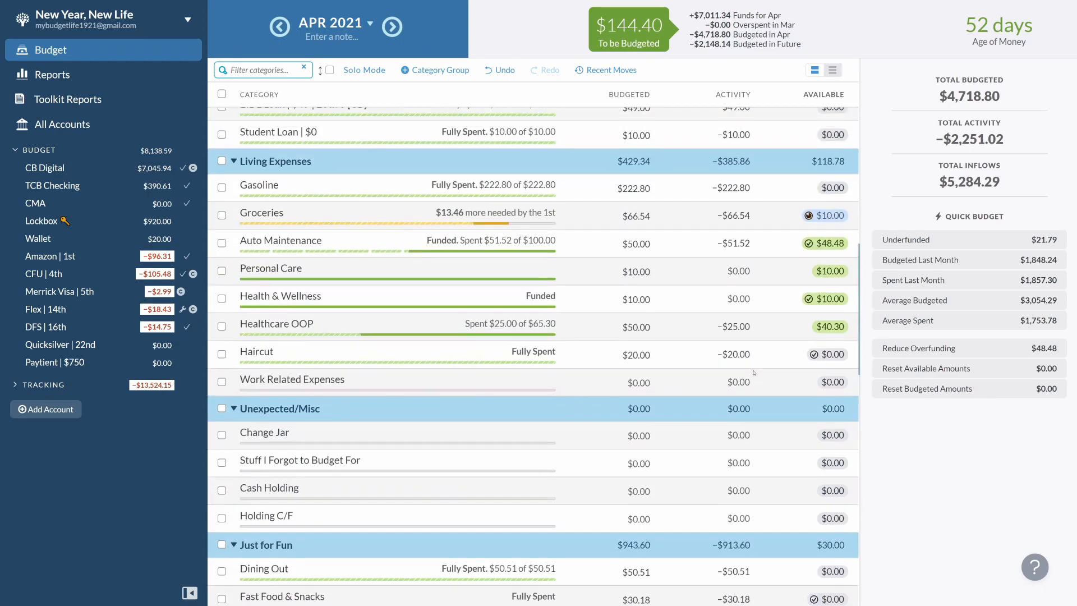
scroll(753, 372, up, 10)
scroll(753, 372, down, 13)
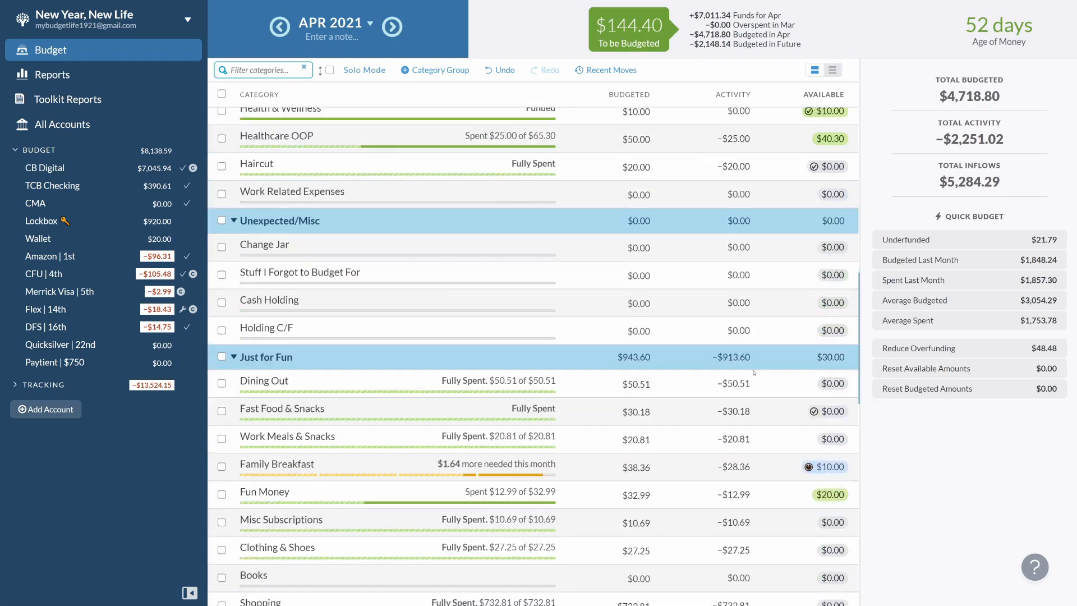
scroll(753, 372, down, 10)
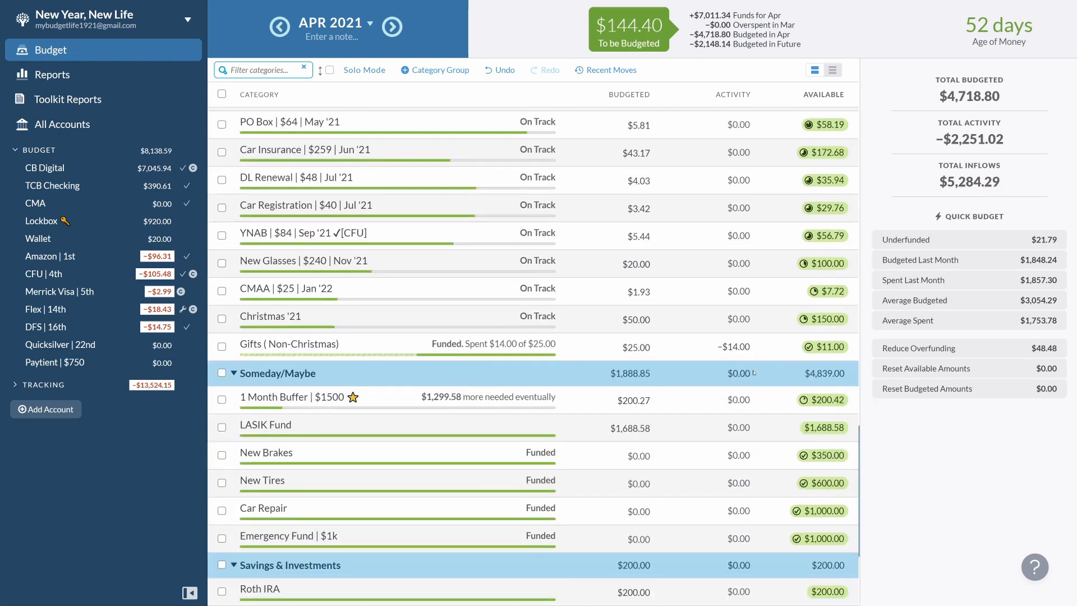
scroll(753, 372, down, 2)
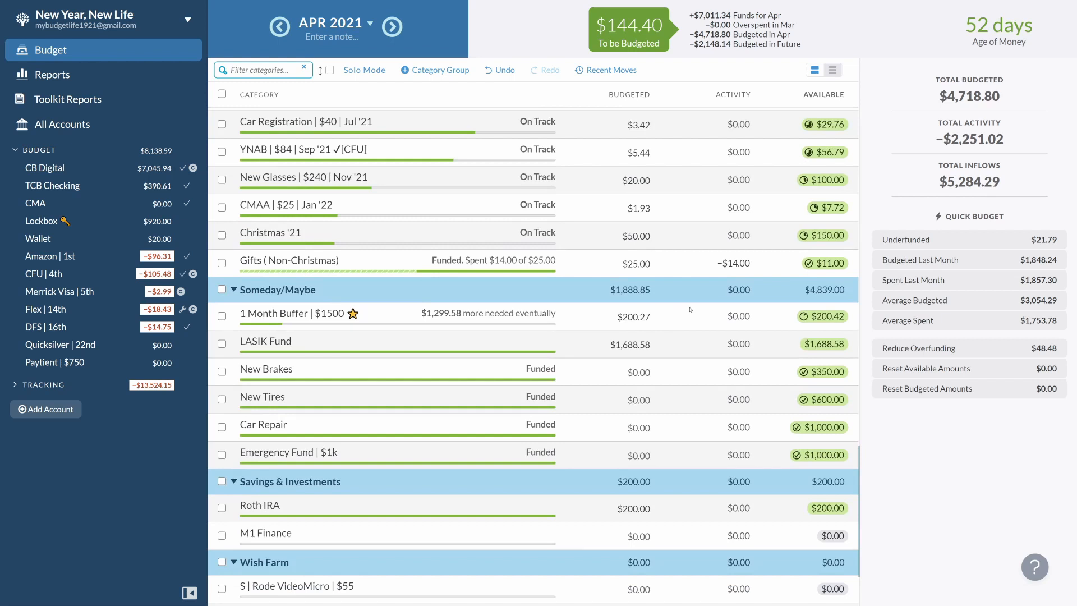
click(626, 317)
click(637, 344)
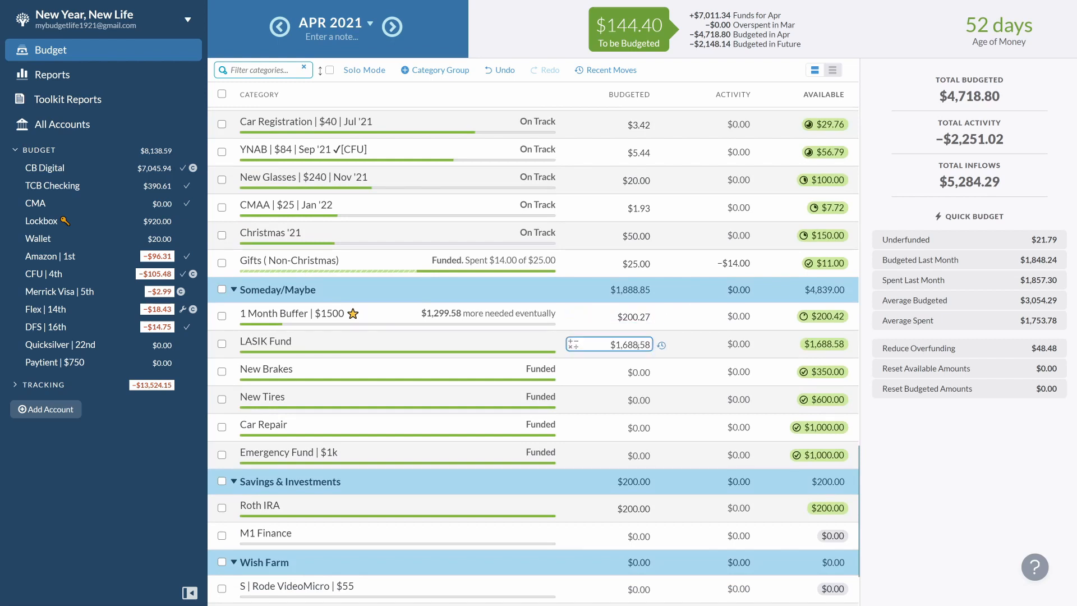
click(635, 317)
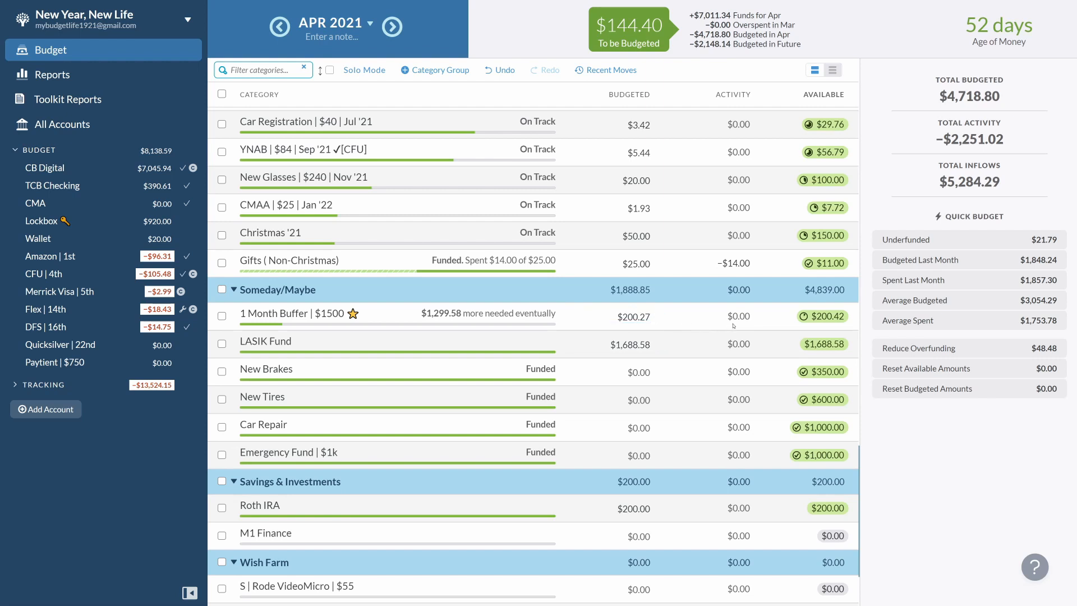
- Set the May 2021 budgeted amounts of LASIK Fund and 1 Month Buffer to 0
click(393, 27)
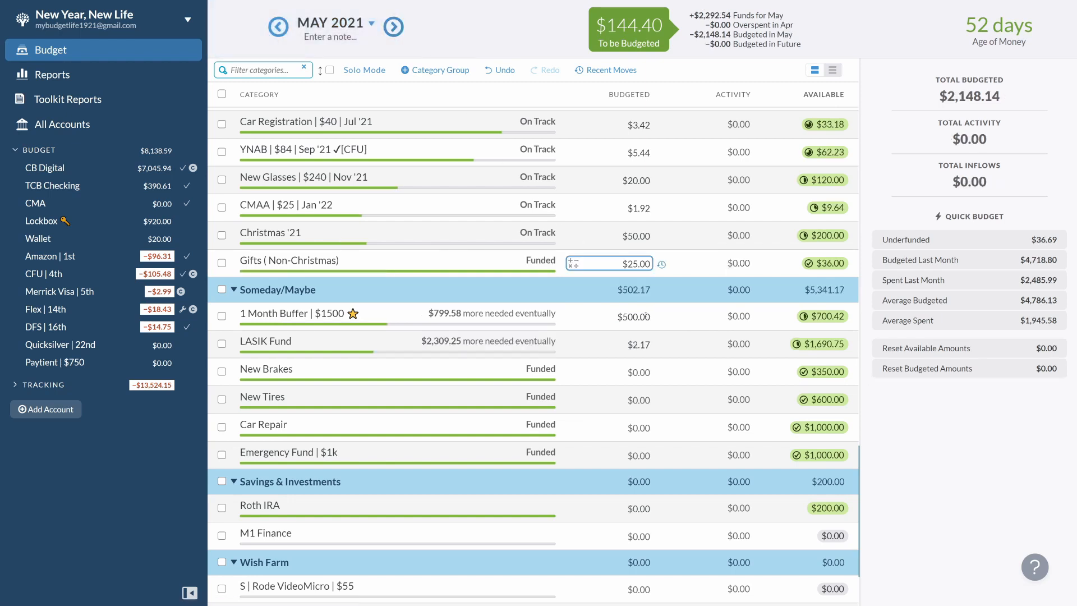
click(702, 333)
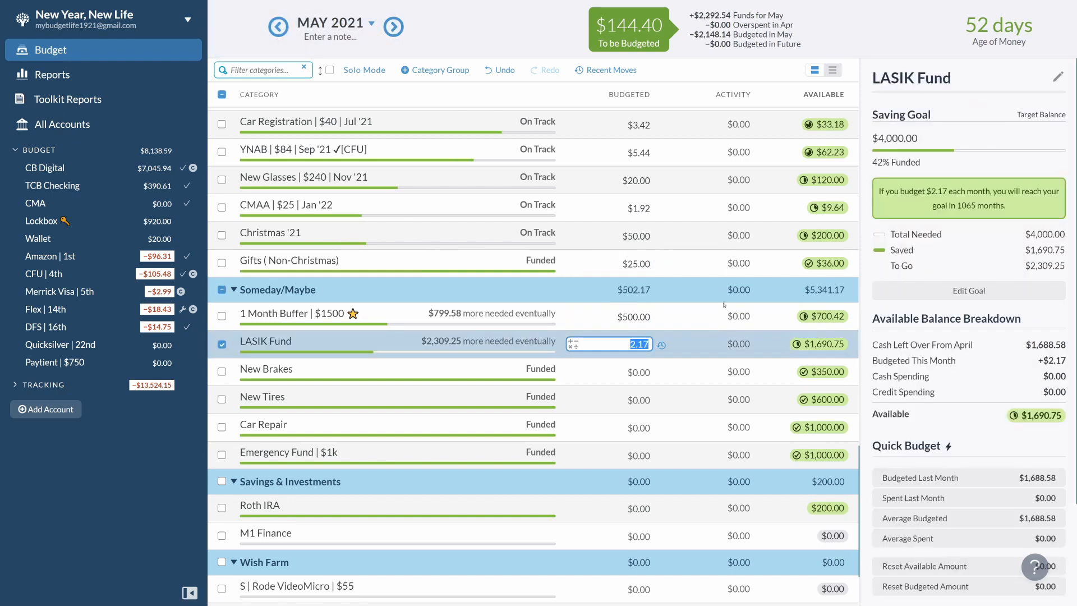
text(0)
click(636, 317)
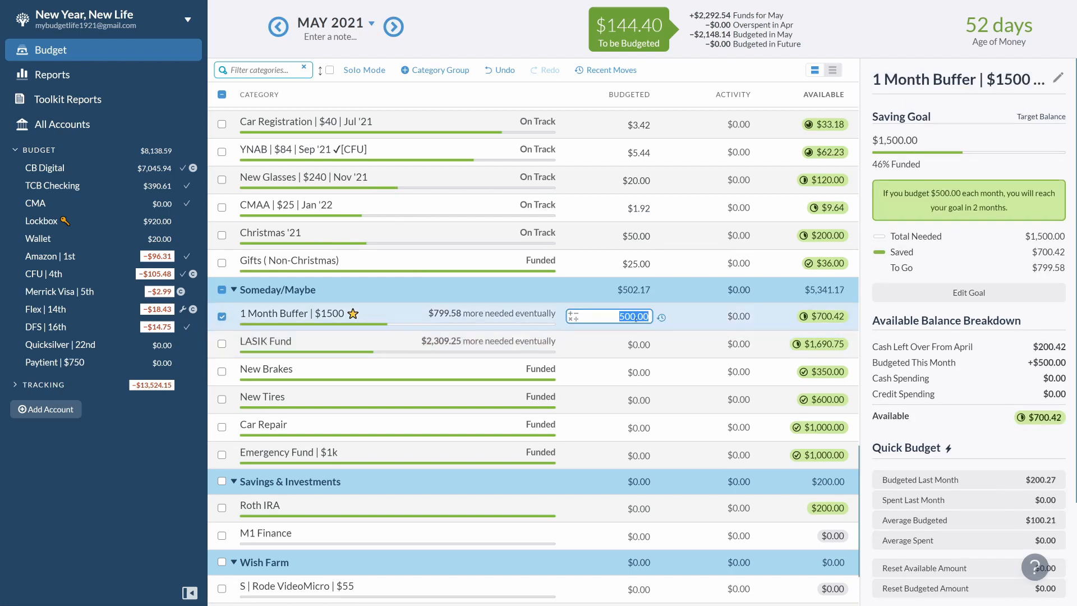
text(0)
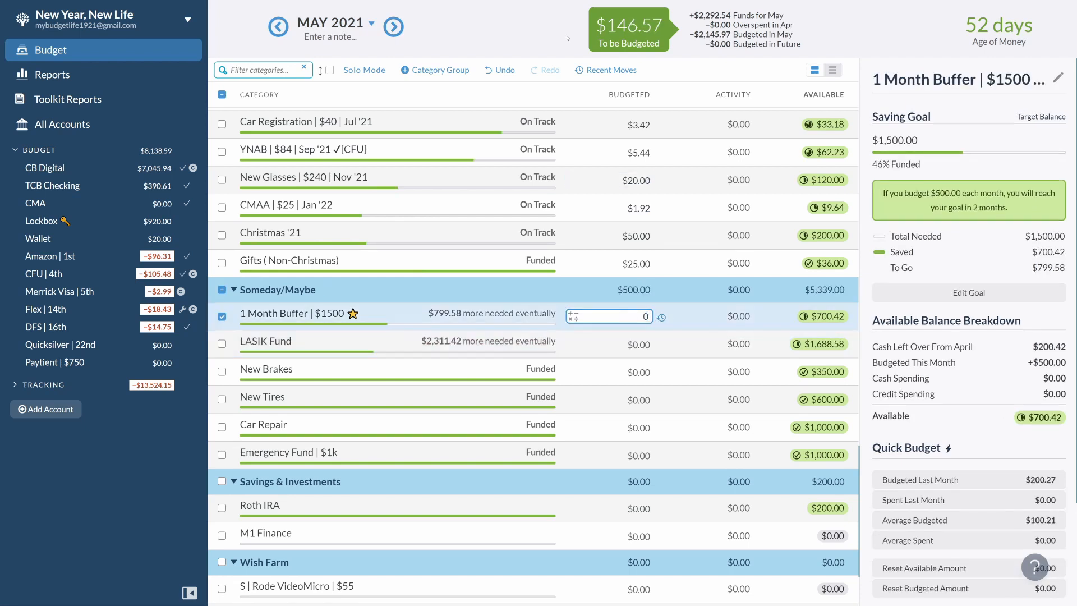
- Return to the April 2021 budget and add $2.17 to the LASIK Fund's budgeted amount
click(540, 32)
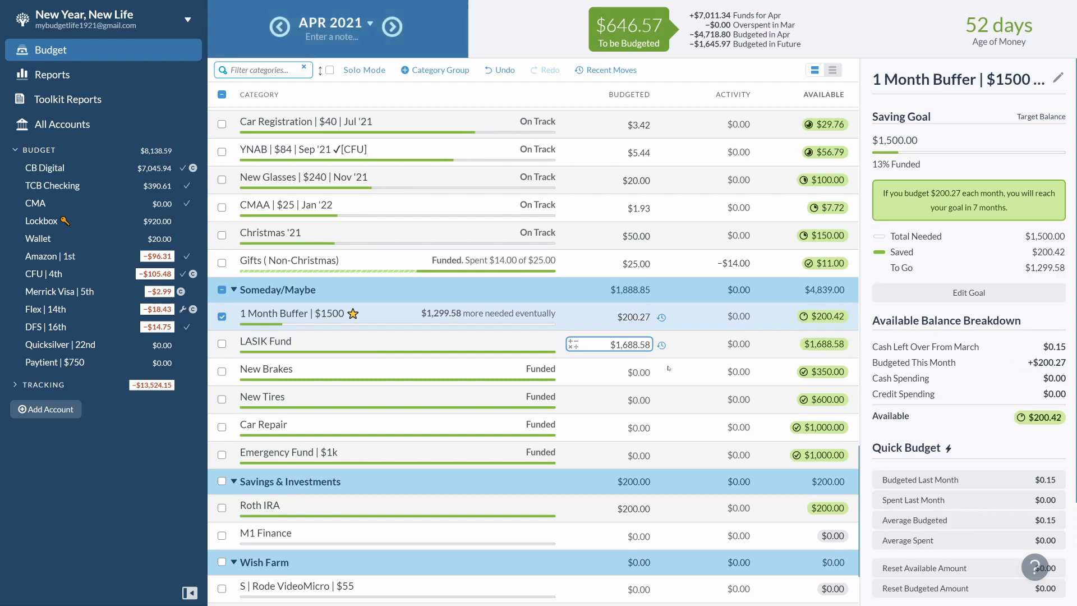
click(651, 349)
click(648, 345)
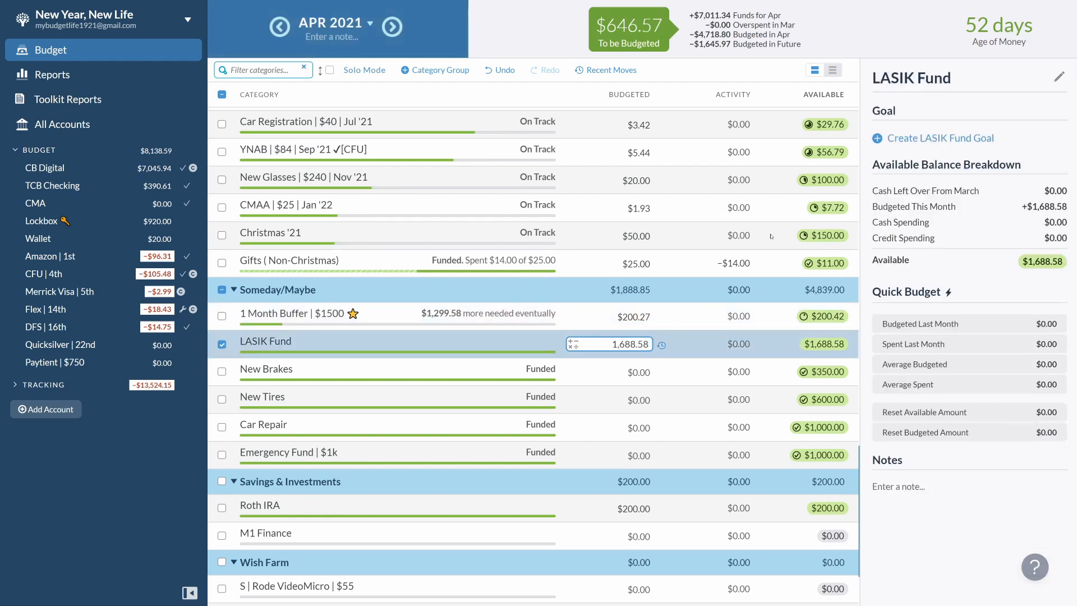
text(+2.17)
key(Return)
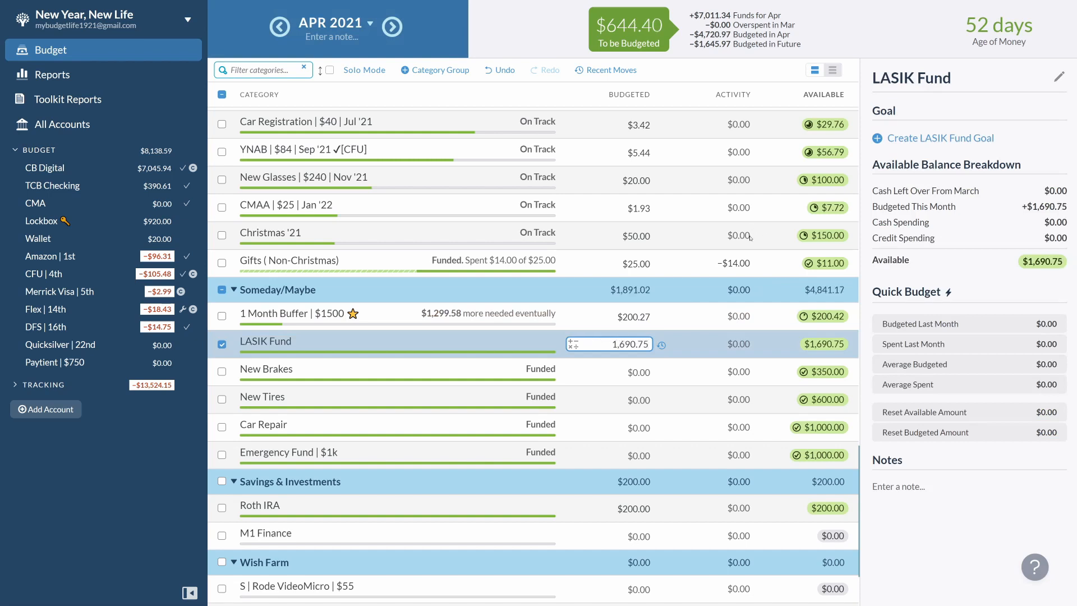
- Add $500 to the 1 Month Buffer's budgeted amount in April
click(634, 316)
click(649, 318)
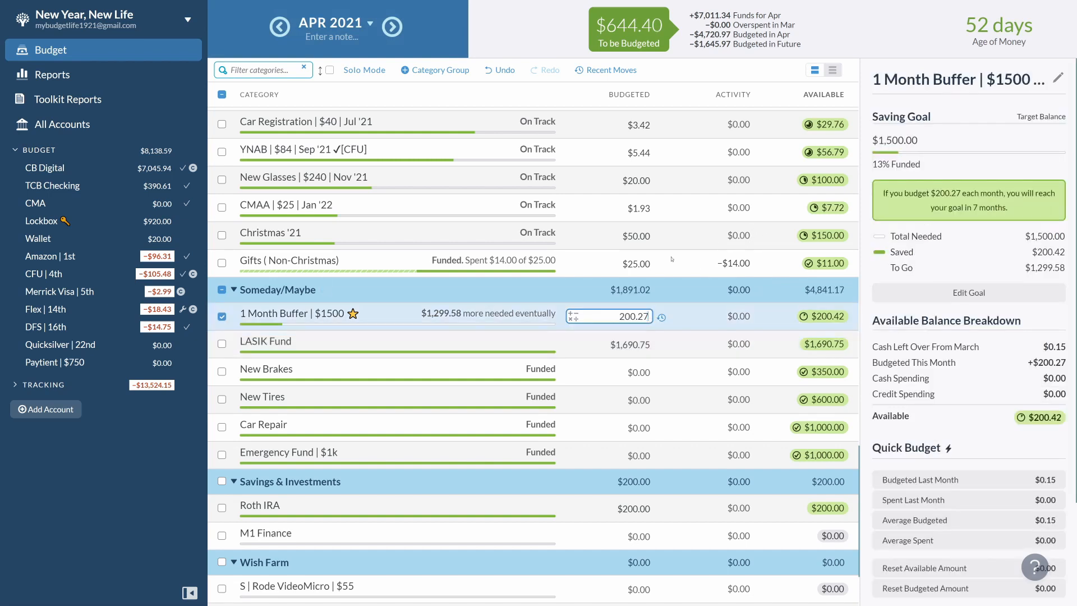
text(+500)
key(Return)
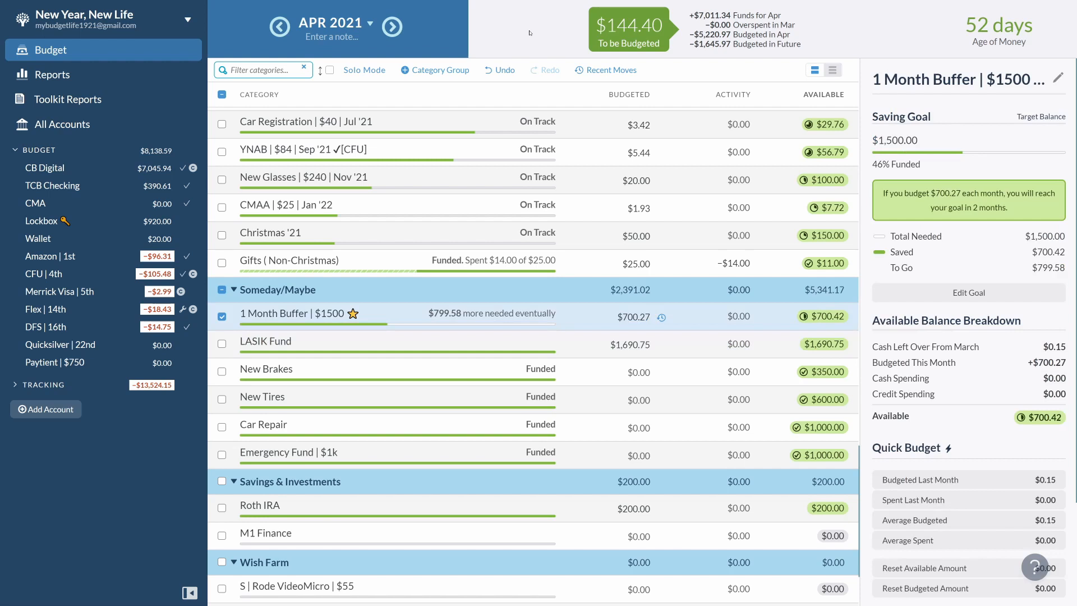
- Go back to the May 2021 budget and budget the underfunded $6.69 to the Credit Builder Loan under Debt Payments
click(393, 27)
scroll(638, 282, down, 2)
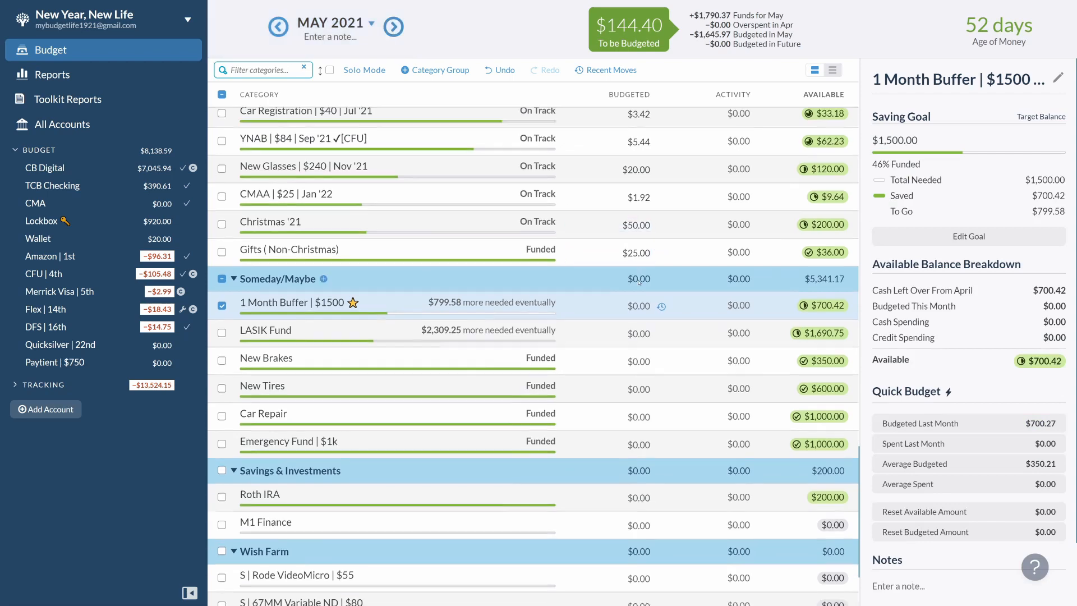
click(639, 282)
scroll(639, 282, up, 5)
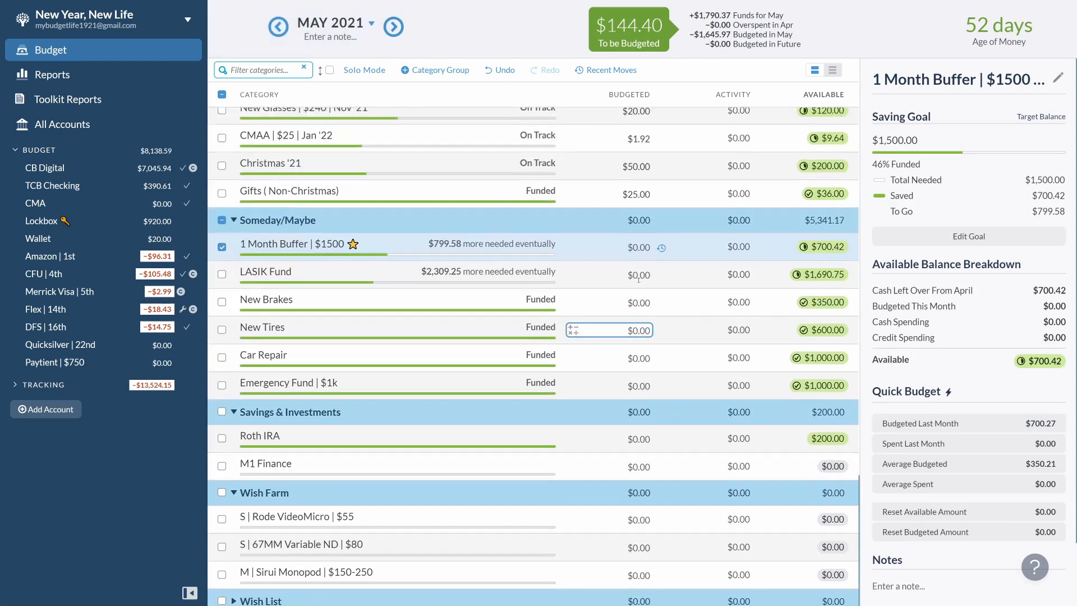
scroll(638, 280, up, 12)
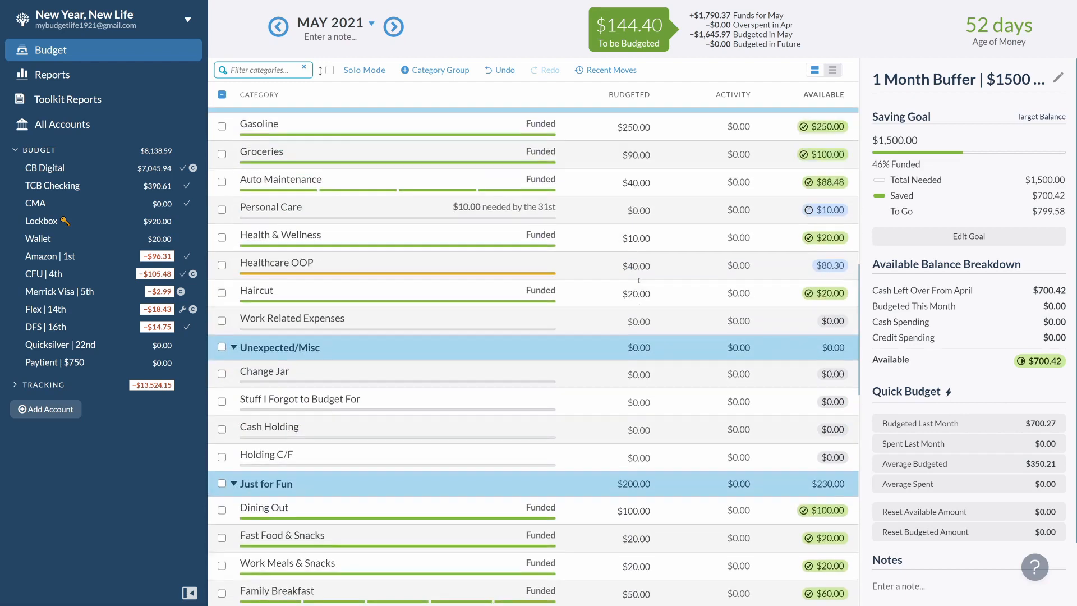
scroll(638, 280, up, 2)
click(638, 280)
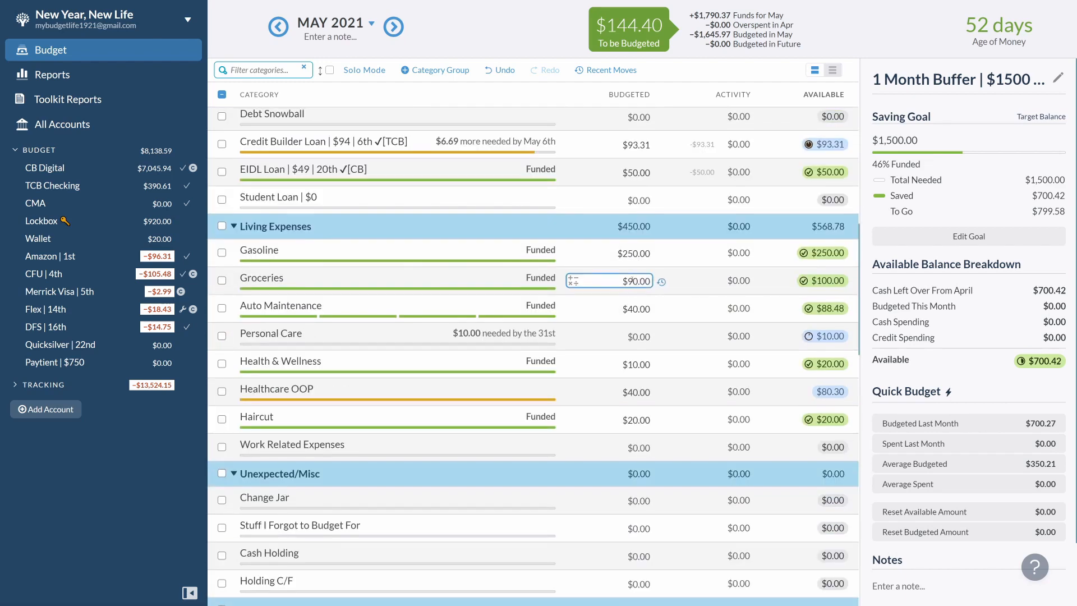
scroll(638, 280, up, 3)
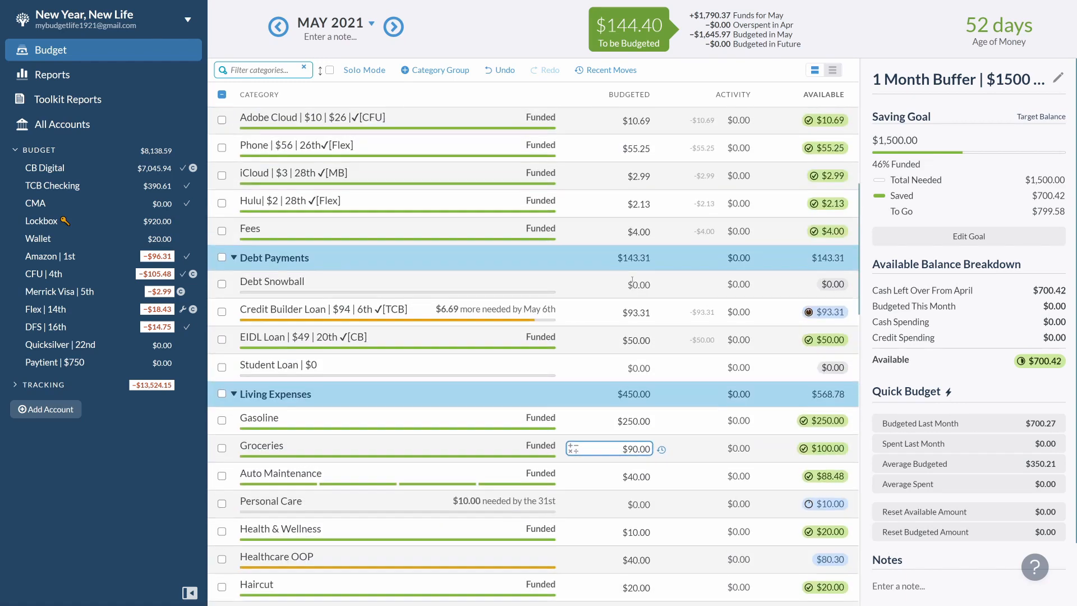
click(612, 315)
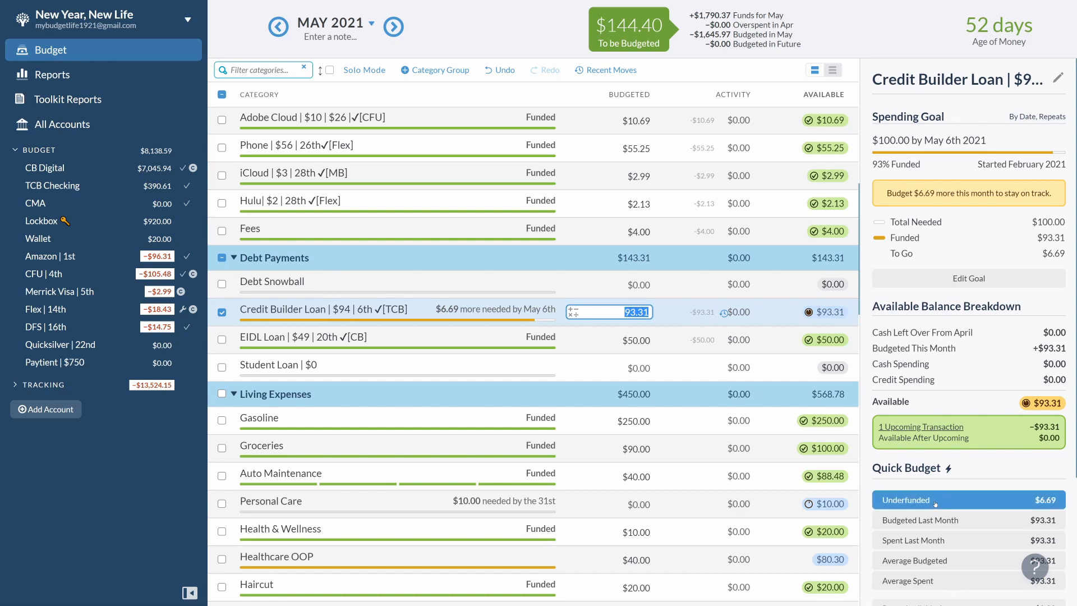
click(936, 505)
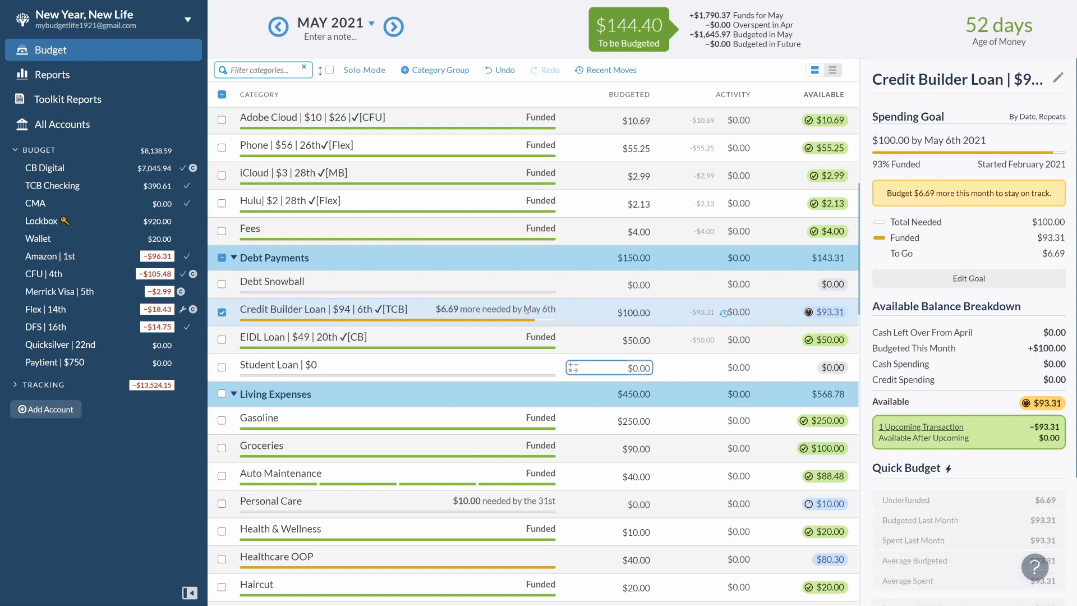
click(222, 313)
- Budget the underfunded $10.00 to Personal Care under Living Expenses for May 2021
scroll(603, 303, down, 4)
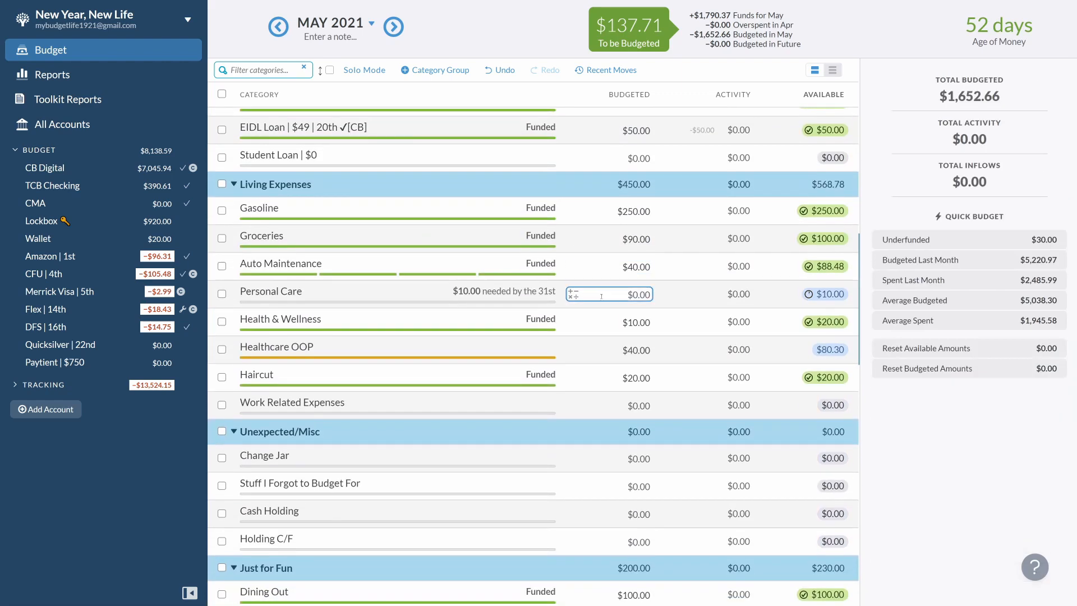
click(596, 292)
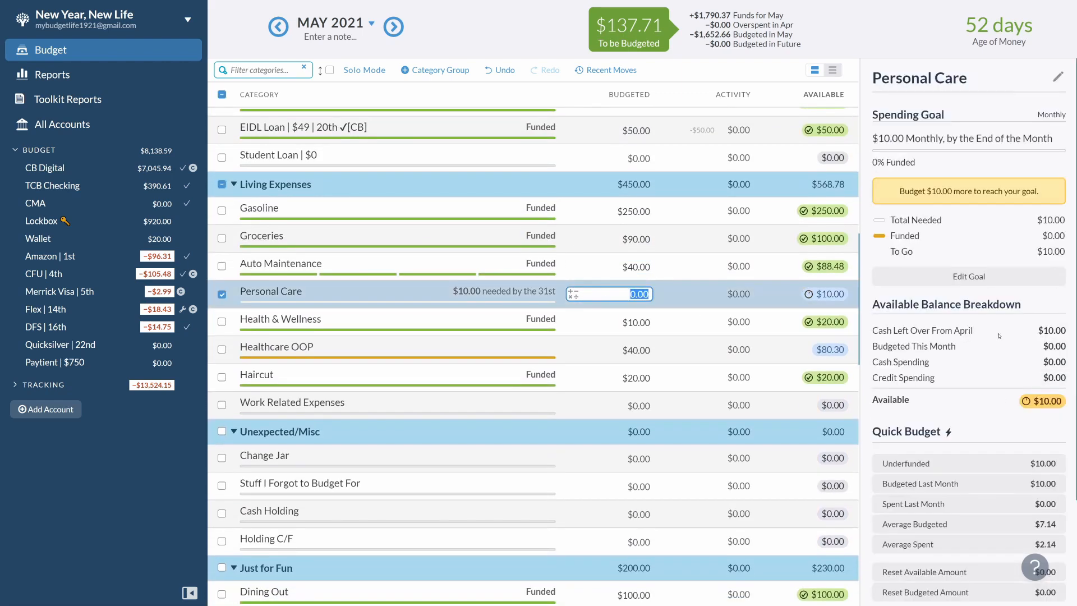
click(943, 463)
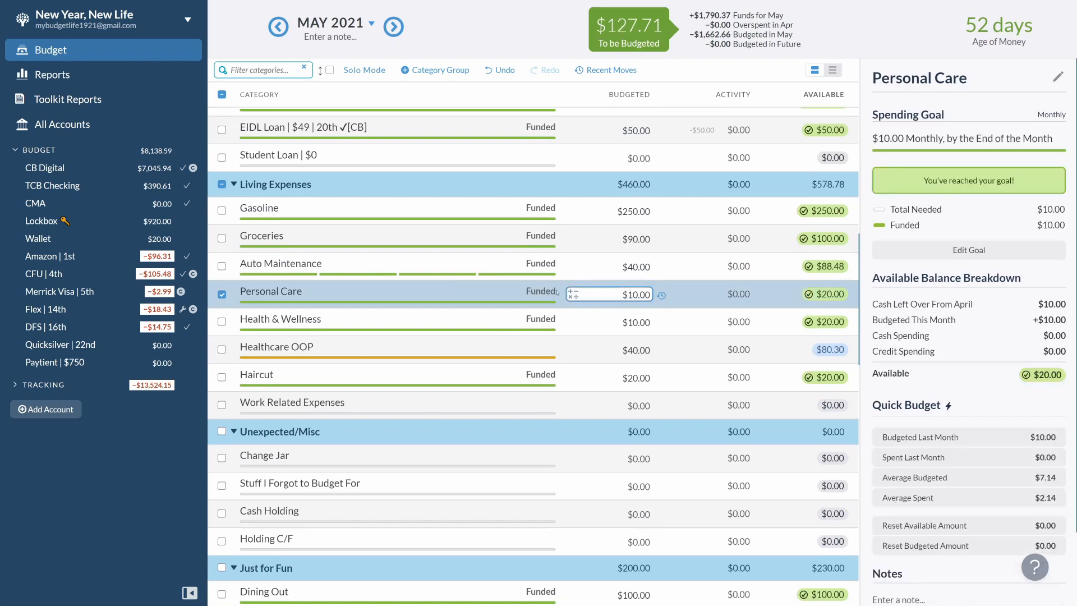
click(222, 294)
- Budget the underfunded $20.00 to Healthcare OOP under Living Expenses
scroll(617, 336, down, 1)
click(640, 308)
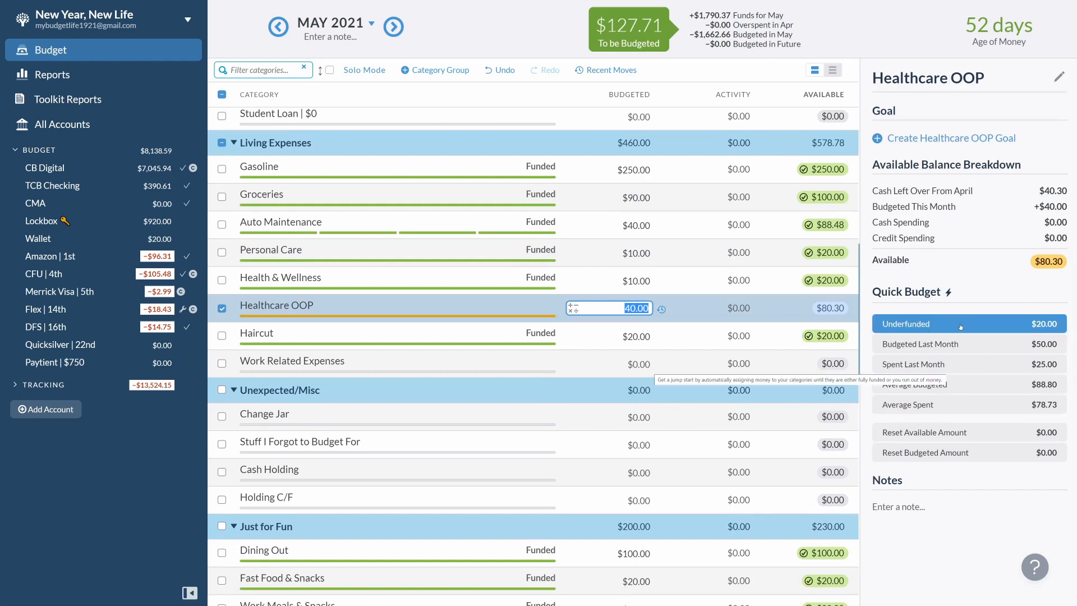
click(966, 324)
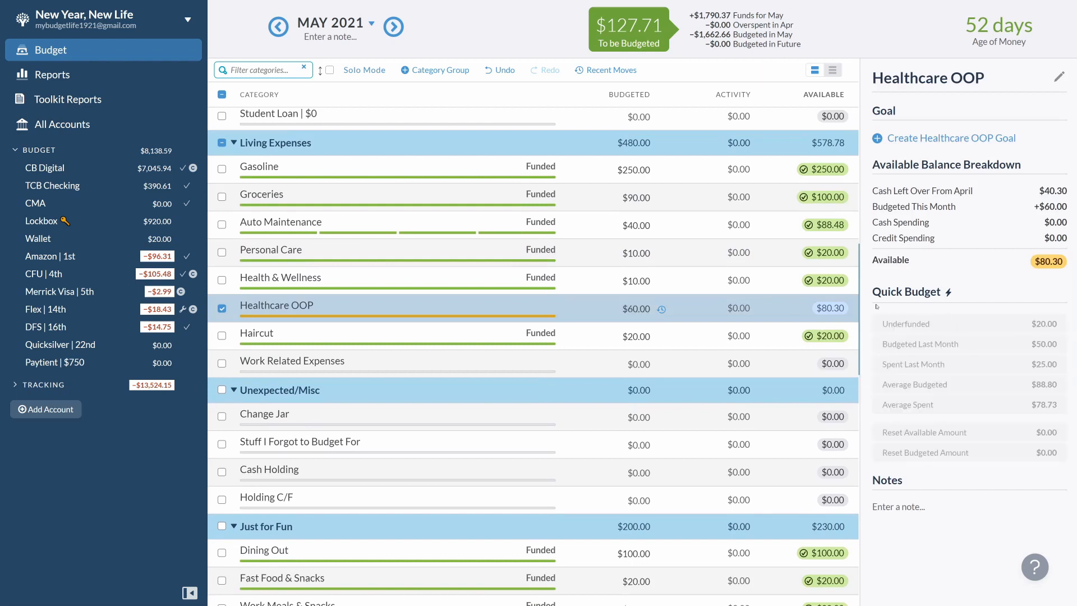
click(222, 308)
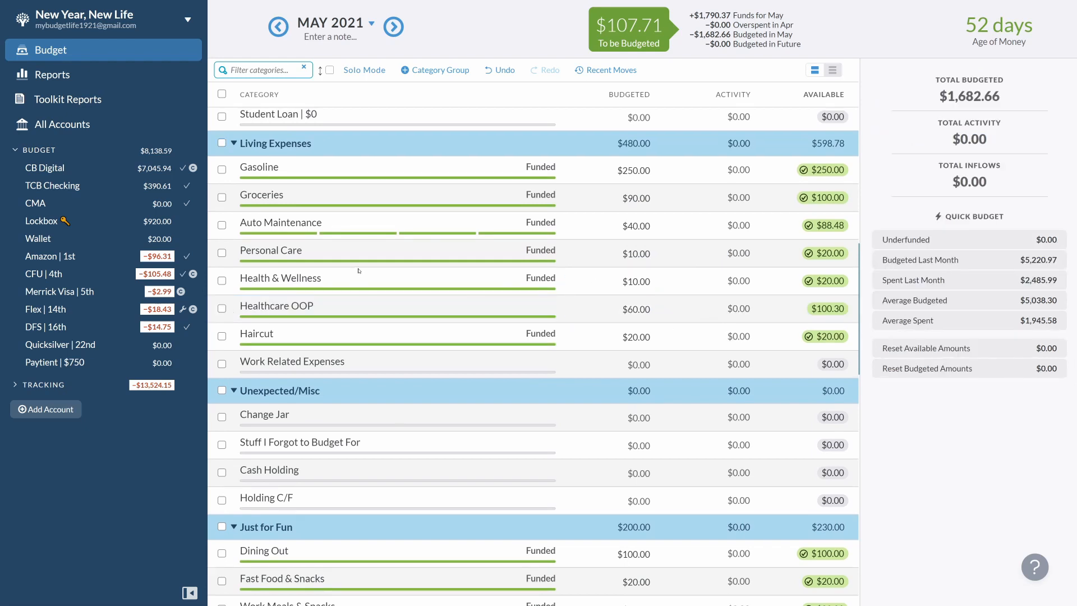
- Review the May 2021 categories from Living Expenses through Wish Farm for any that could still use money
scroll(359, 271, down, 3)
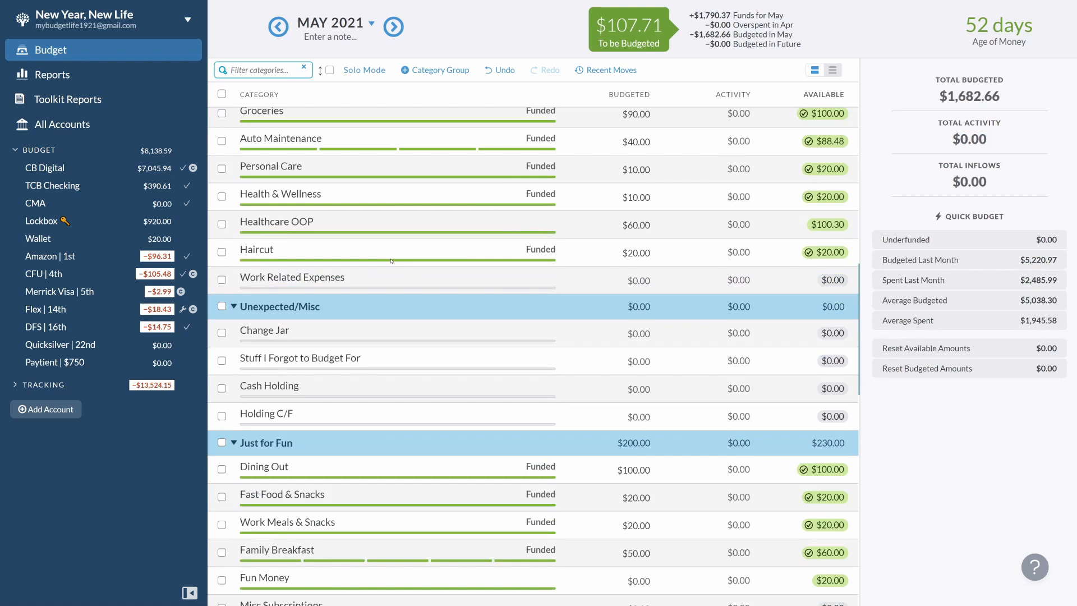
scroll(443, 289, down, 9)
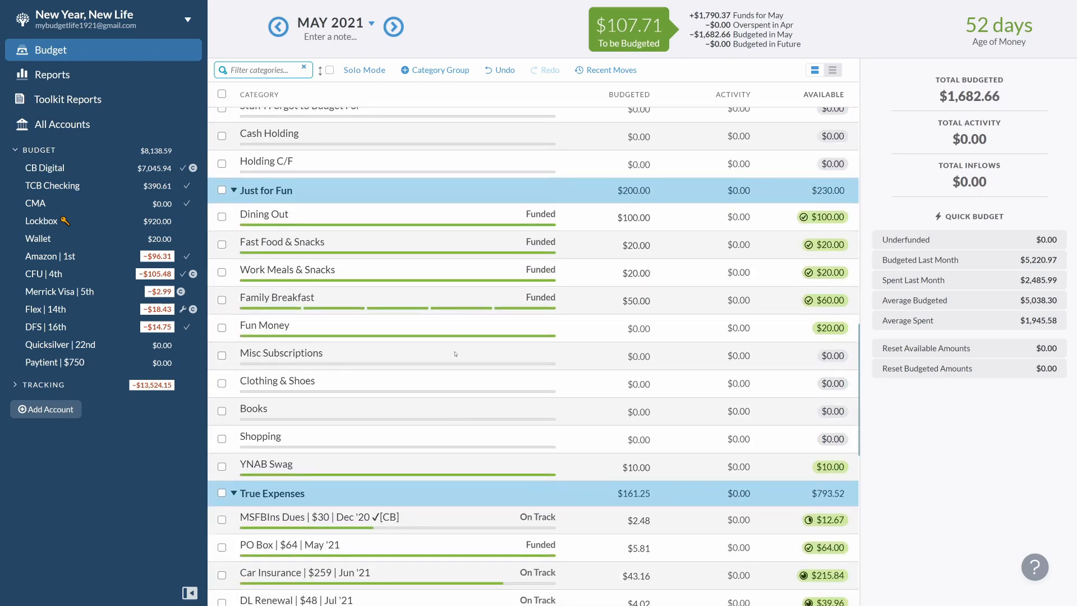
scroll(456, 412, down, 8)
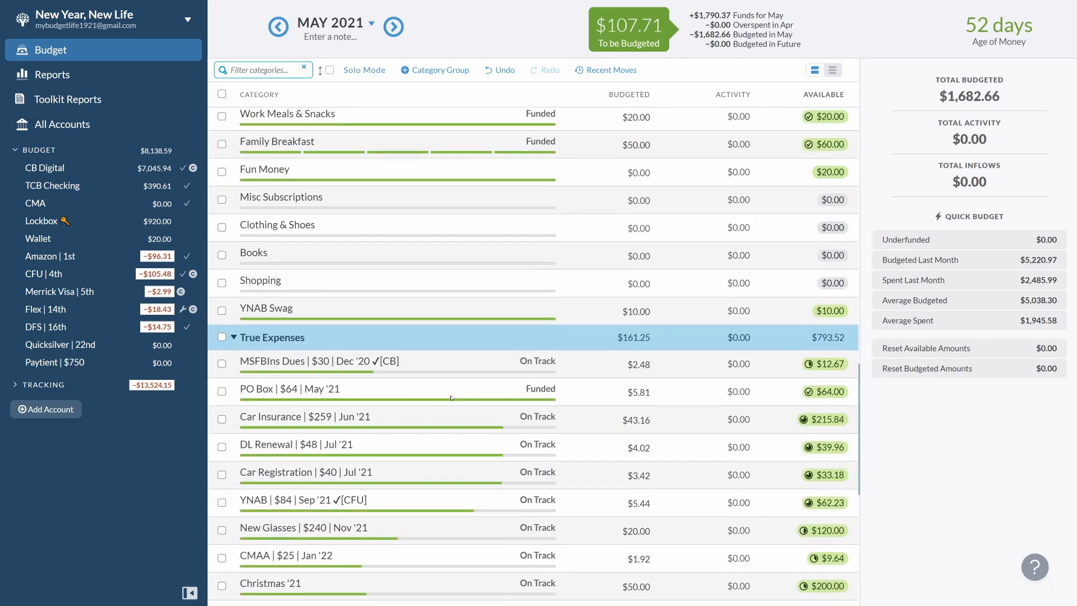
scroll(451, 398, up, 10)
scroll(451, 398, up, 10)
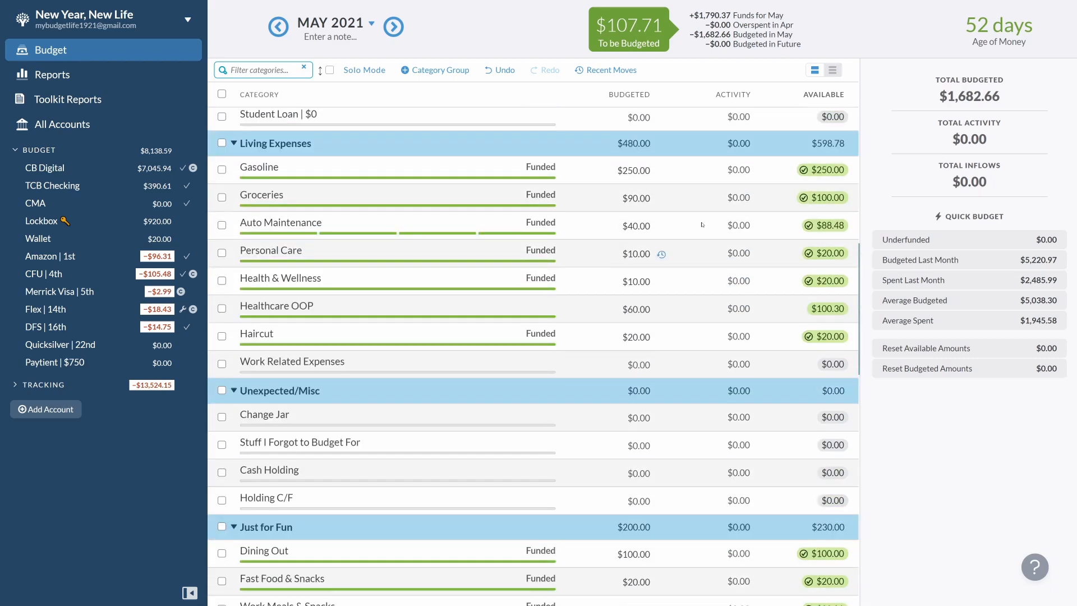
click(606, 254)
click(604, 278)
scroll(594, 286, down, 20)
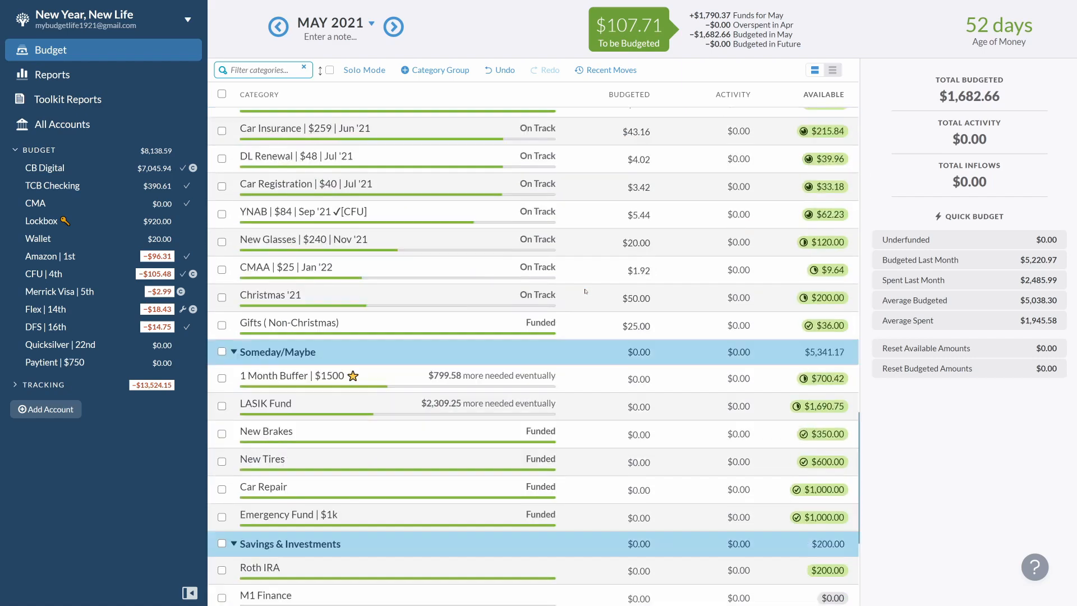
scroll(585, 291, down, 3)
click(584, 291)
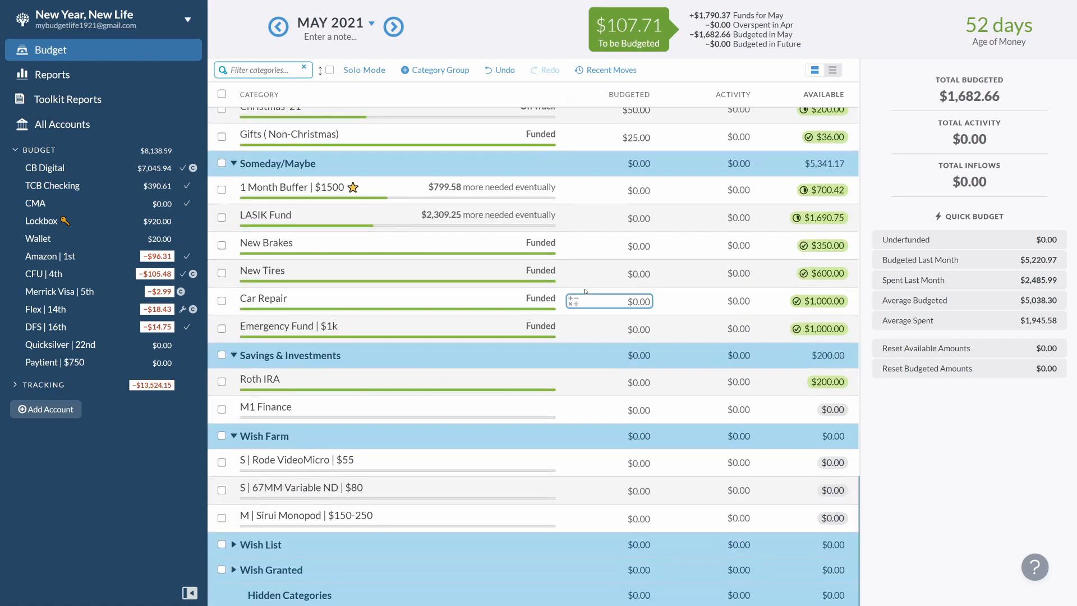
scroll(585, 291, up, 6)
scroll(585, 291, up, 4)
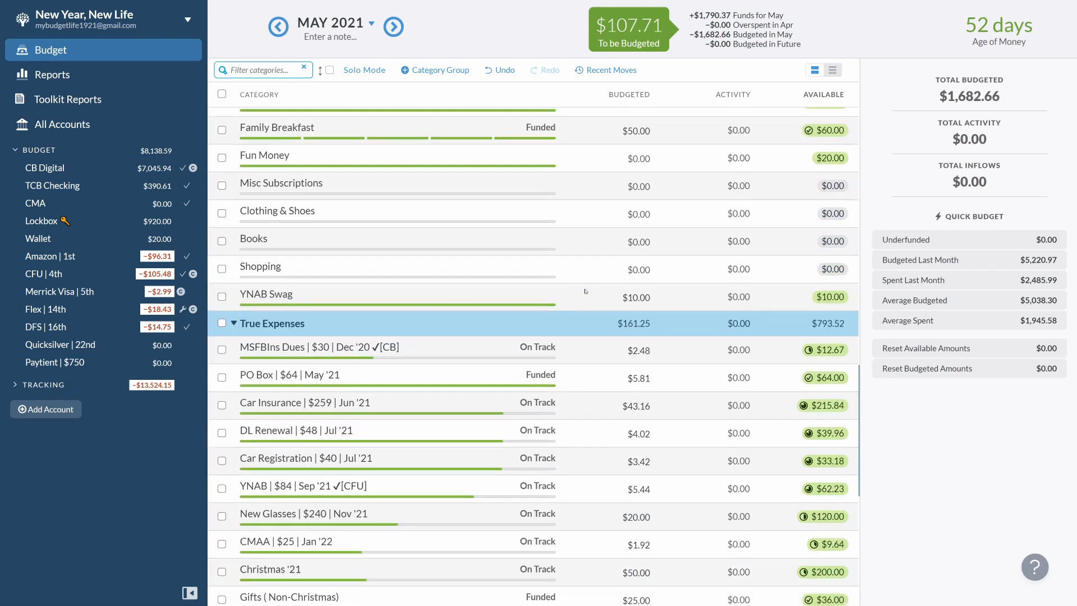
click(585, 291)
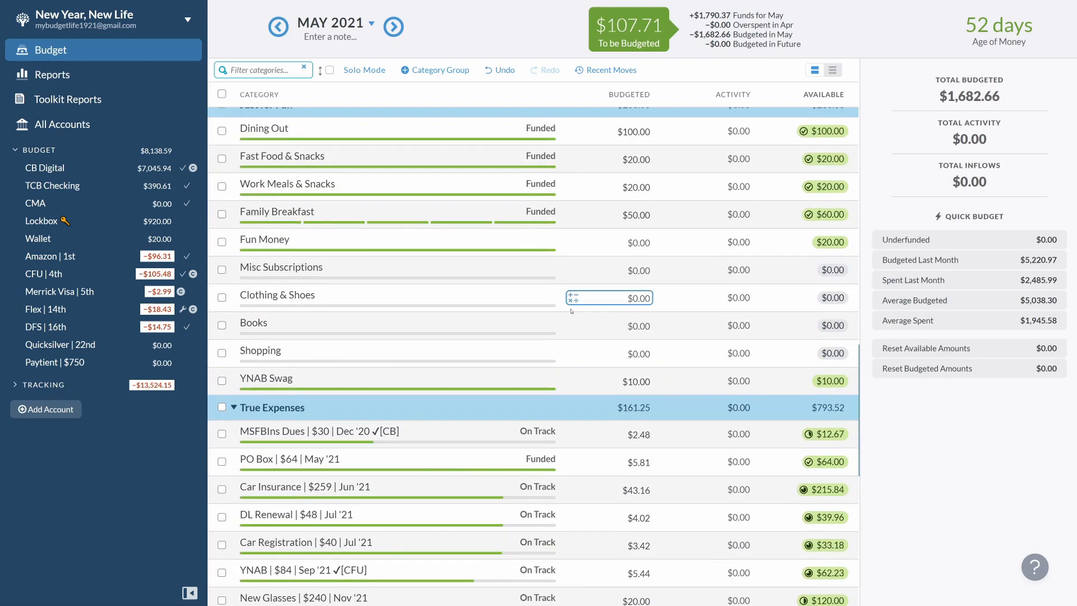
click(576, 325)
- Add $10 to the budgeted amount of YNAB Swag under Just for Fun
click(628, 382)
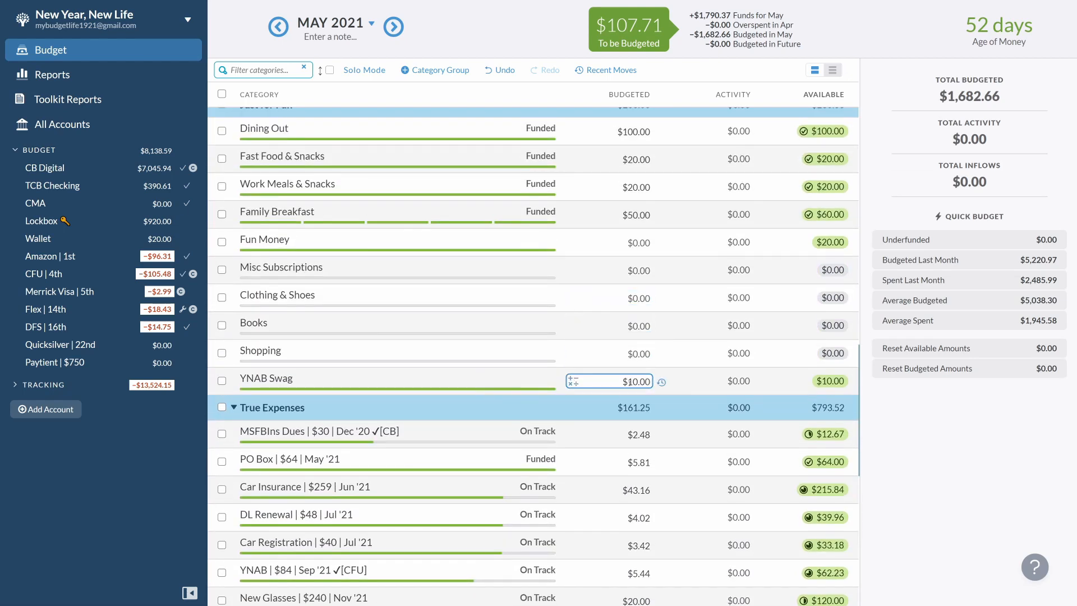
click(650, 381)
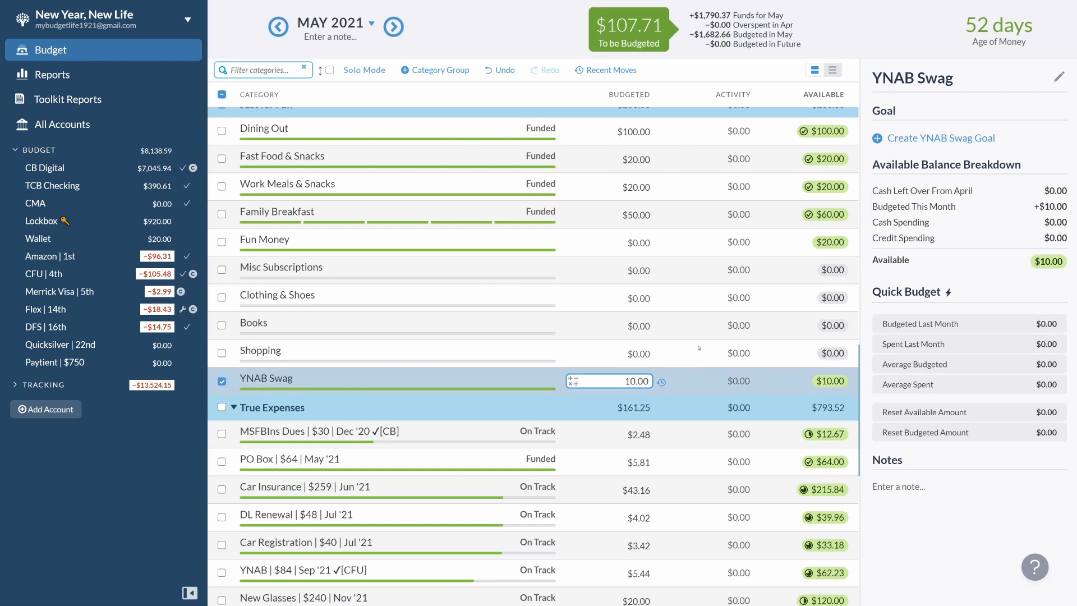
text(+10)
key(Return)
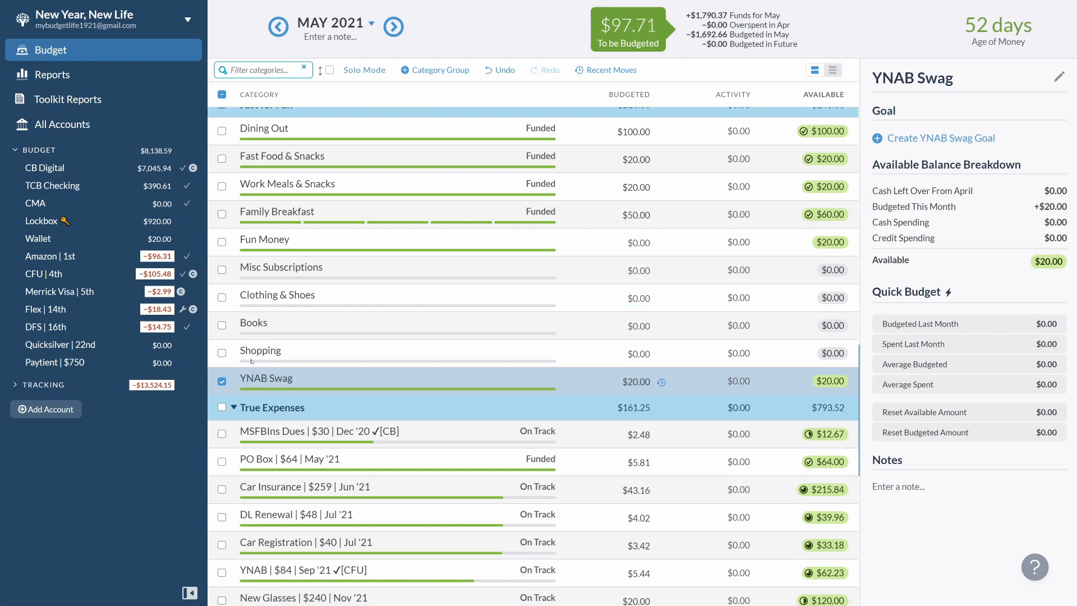
click(222, 381)
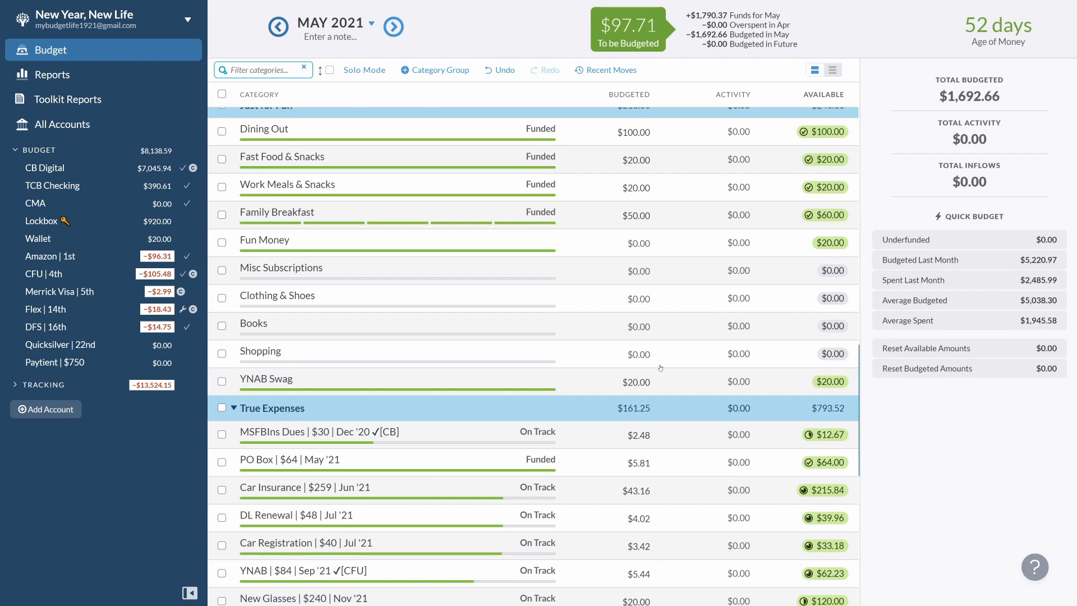
- Go to the April 2021 budget and add the remaining $97.71 to the 1 Month Buffer's budgeted amount
key(alt+Left)
scroll(646, 426, down, 6)
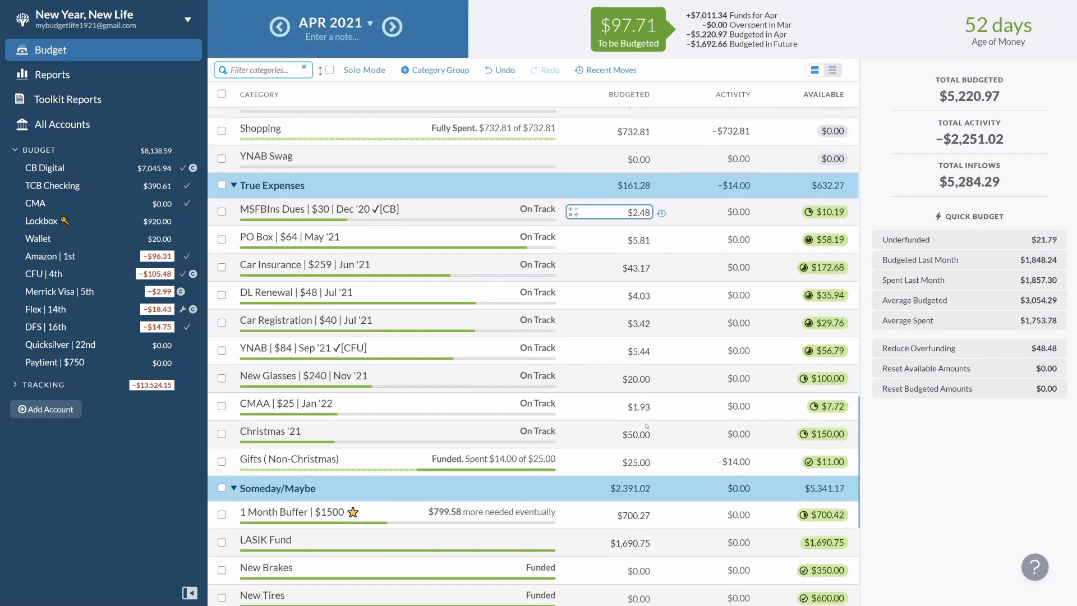
click(645, 428)
scroll(645, 428, down, 1)
key(Up)
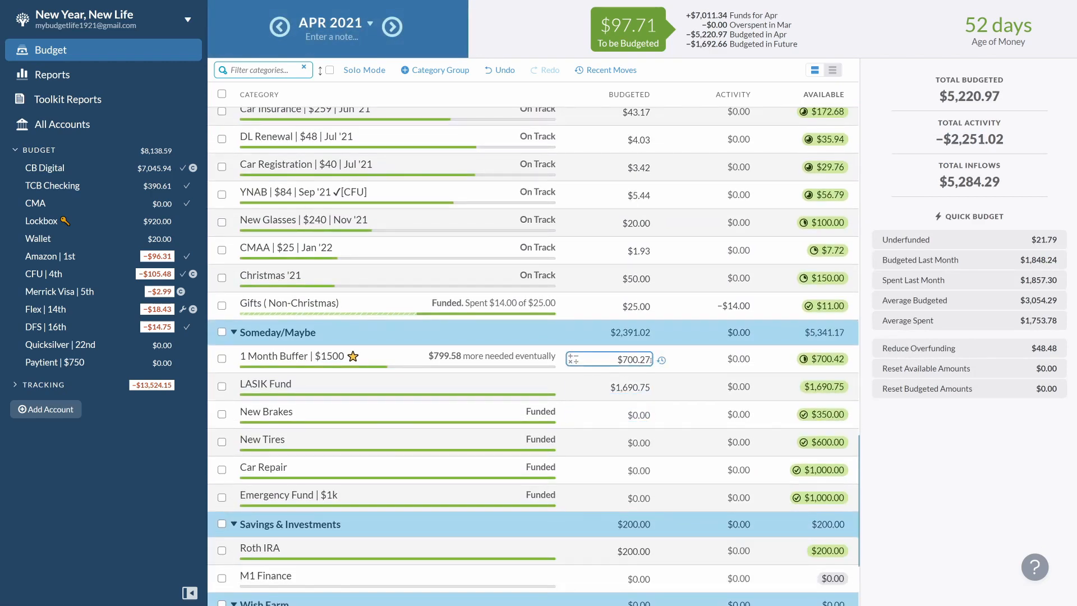
text(+)
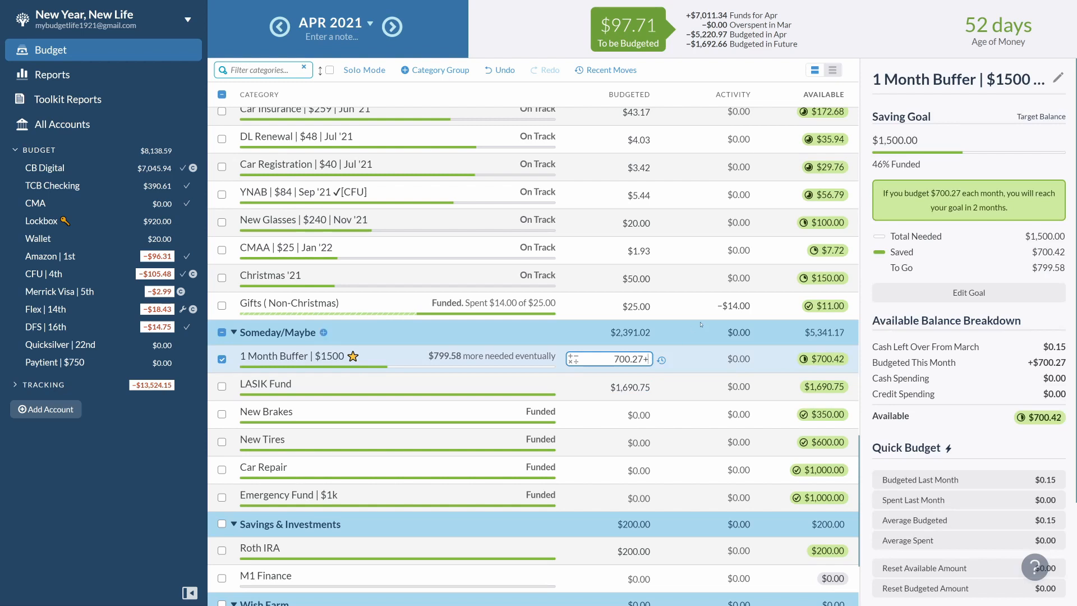
text(97.71)
key(Return)
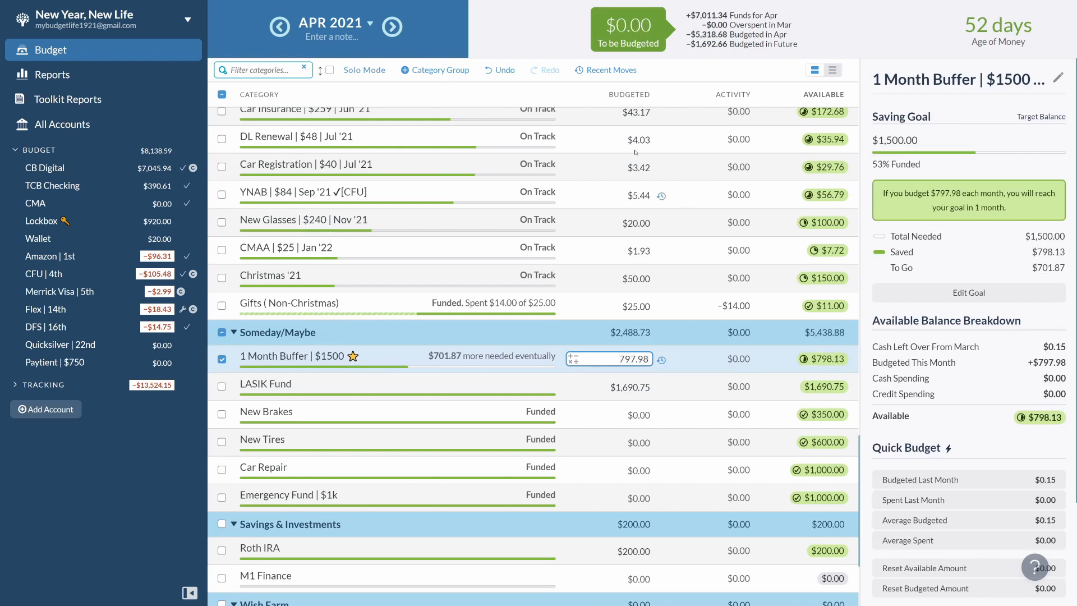
- Deselect the 1 Month Buffer category and return to the May 2021 budget
click(547, 34)
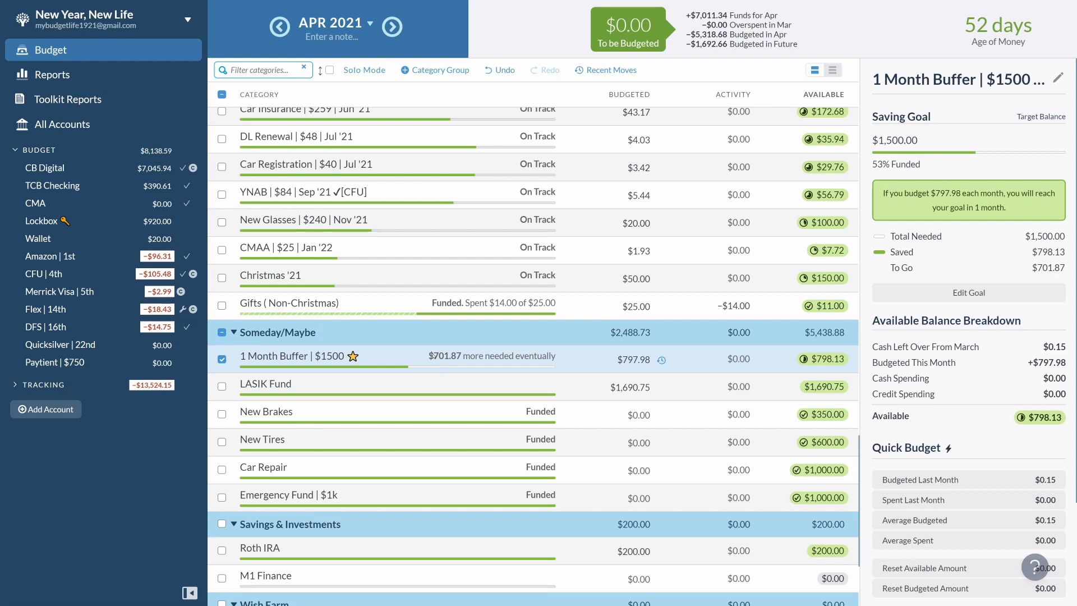
click(222, 359)
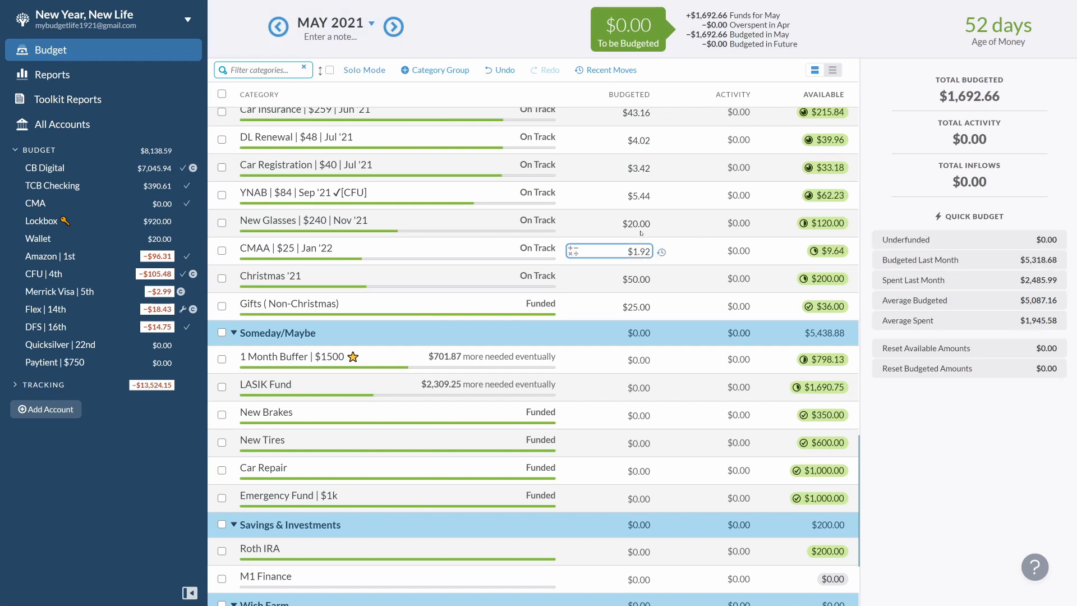
click(394, 27)
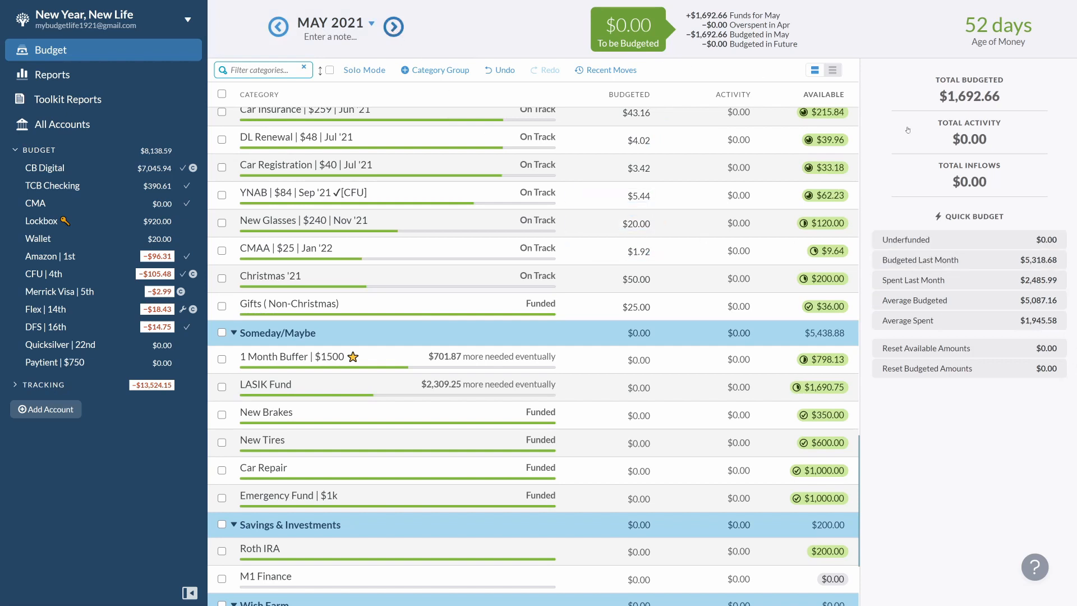